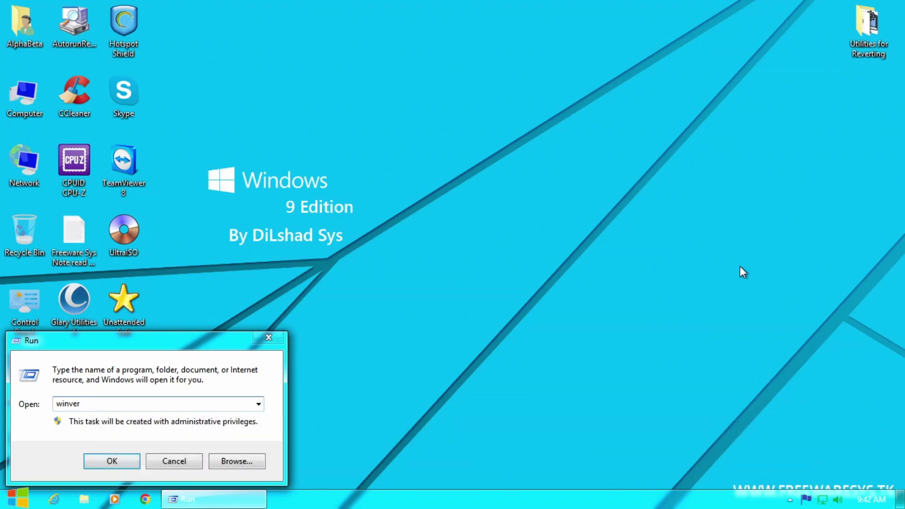
Run winver to view the Windows version details, then dismiss the version window.
{"action": "key", "text": "Return"}
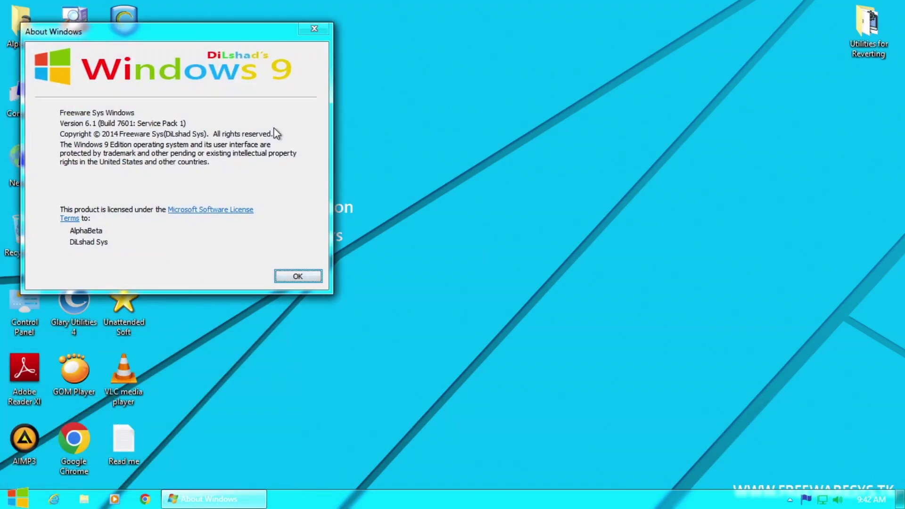
{"action": "left_click_drag", "start_coordinate": [198, 40], "coordinate": [451, 132]}
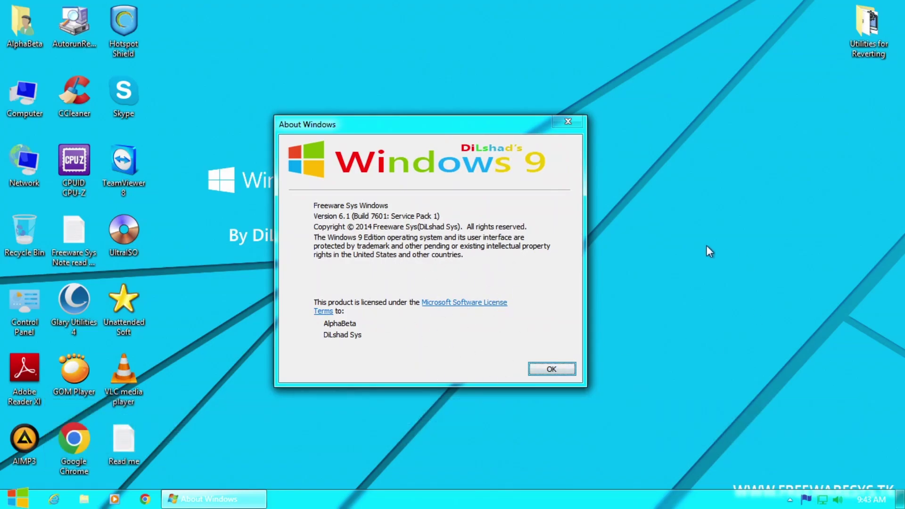
{"action": "left_click", "coordinate": [545, 360]}
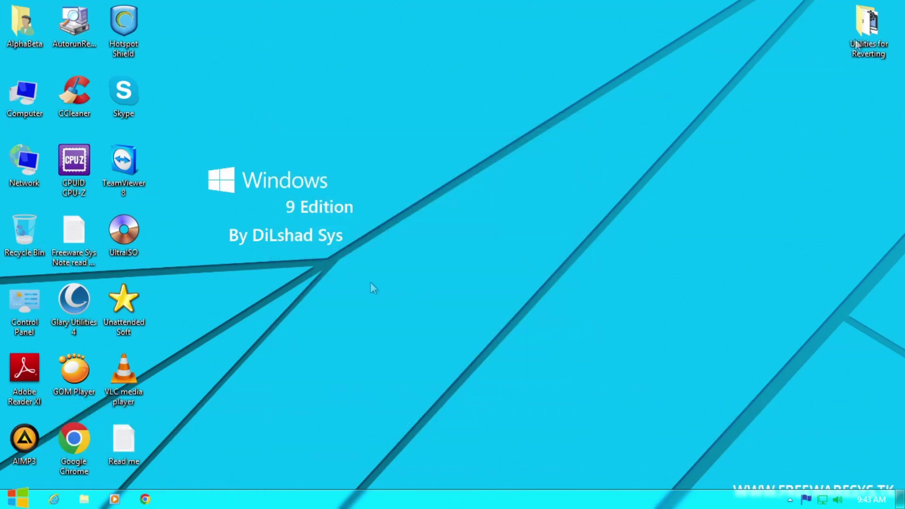
Install the stationary English version of Uninstall Tool from the Utilities for Reverting folder into C:\Program Files\Uninstall Tool and launch it.
{"action": "double_click", "coordinate": [855, 41]}
{"action": "left_click_drag", "start_coordinate": [387, 68], "coordinate": [623, 59]}
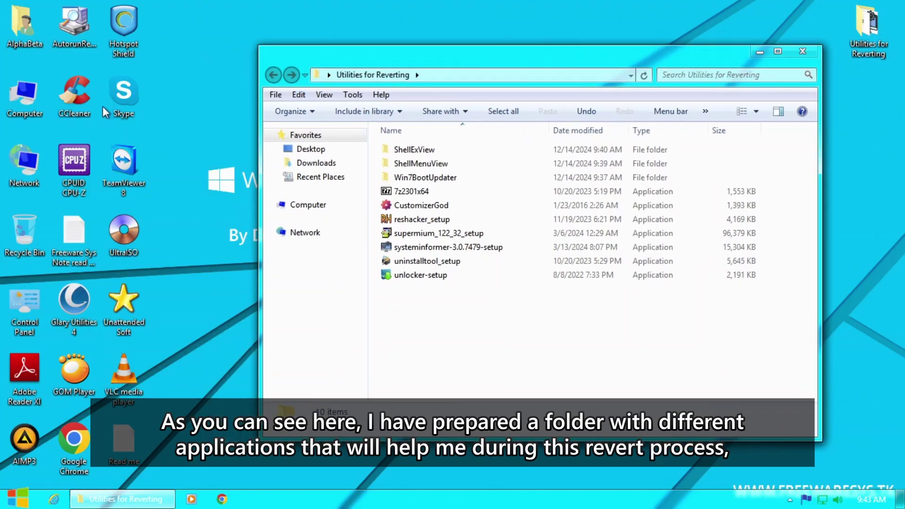
{"action": "left_click_drag", "start_coordinate": [411, 52], "coordinate": [488, 54]}
{"action": "left_click", "coordinate": [438, 257]}
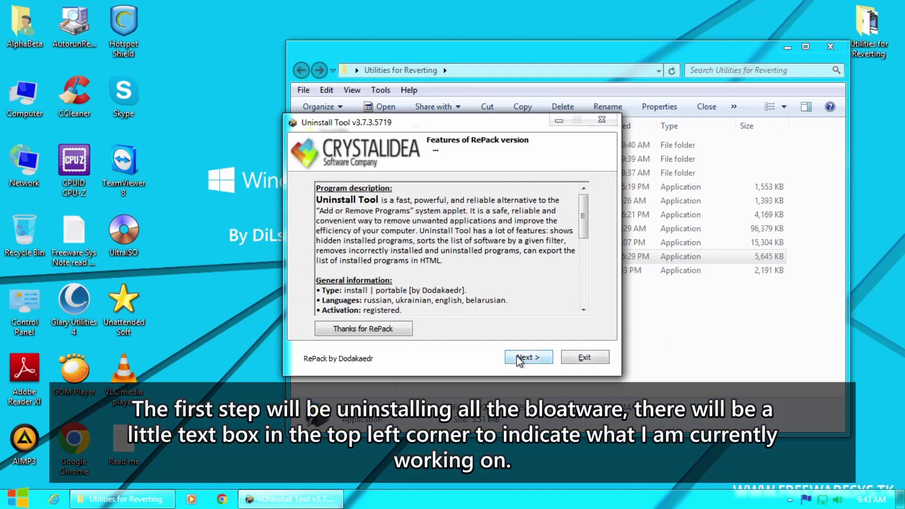
{"action": "left_click", "coordinate": [520, 358]}
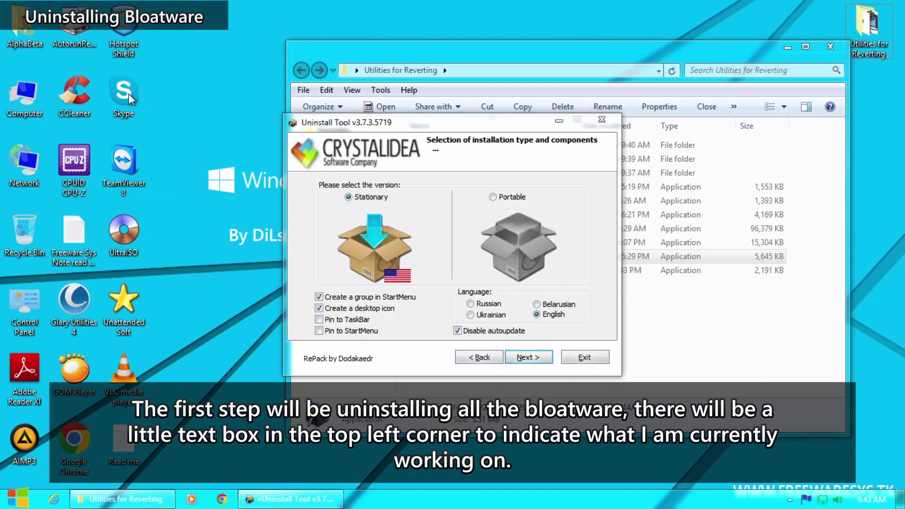
{"action": "left_click", "coordinate": [527, 357]}
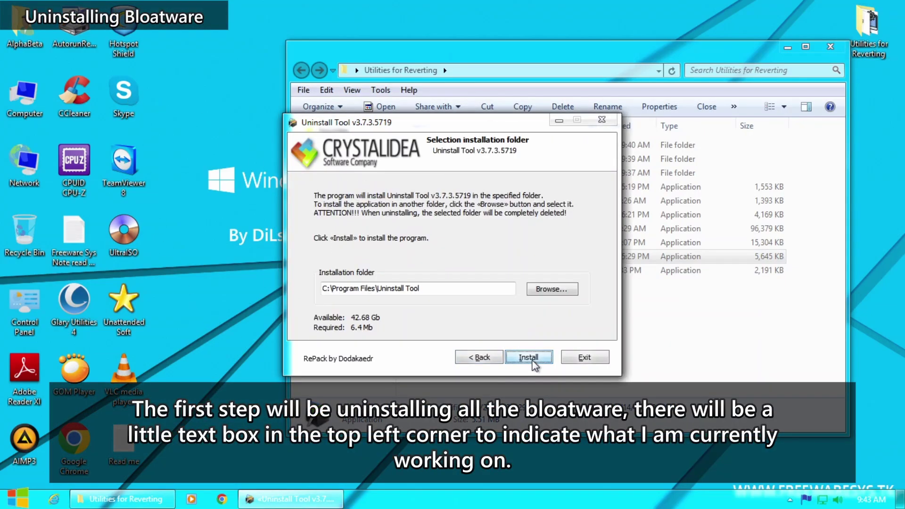
{"action": "left_click", "coordinate": [531, 359]}
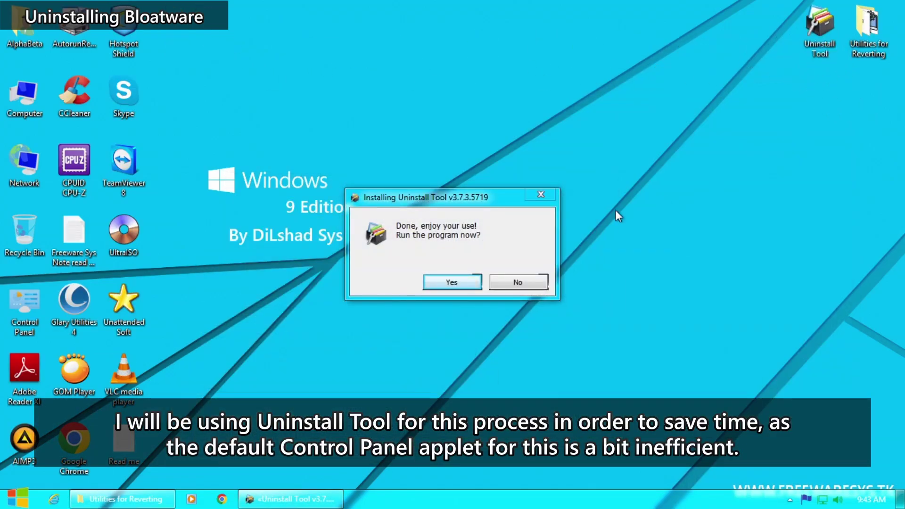
{"action": "left_click", "coordinate": [456, 285]}
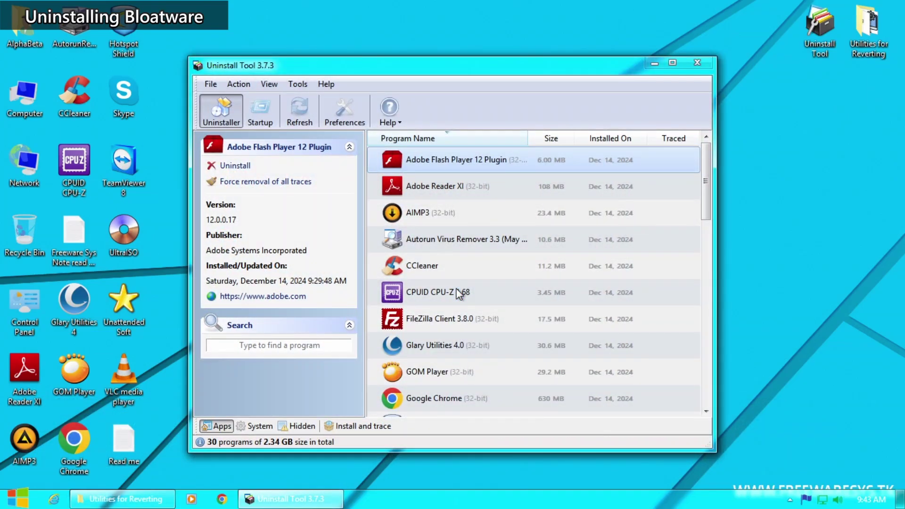
Uninstall Adobe Flash Player 12 Plugin and Adobe Reader XI.
{"action": "right_click", "coordinate": [428, 159]}
{"action": "left_click", "coordinate": [450, 164]}
{"action": "left_click", "coordinate": [484, 294]}
{"action": "left_click", "coordinate": [485, 294]}
{"action": "left_click", "coordinate": [533, 272]}
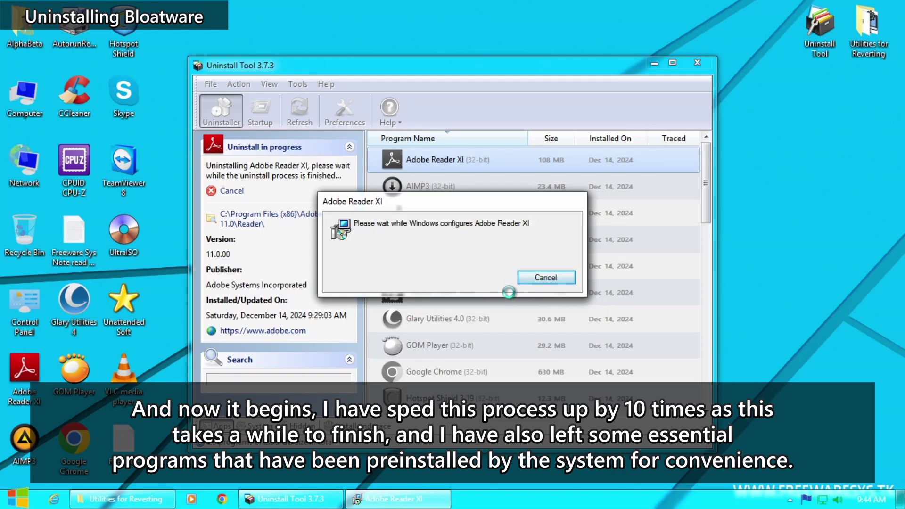
{"action": "left_click", "coordinate": [508, 298]}
{"action": "left_click", "coordinate": [552, 299]}
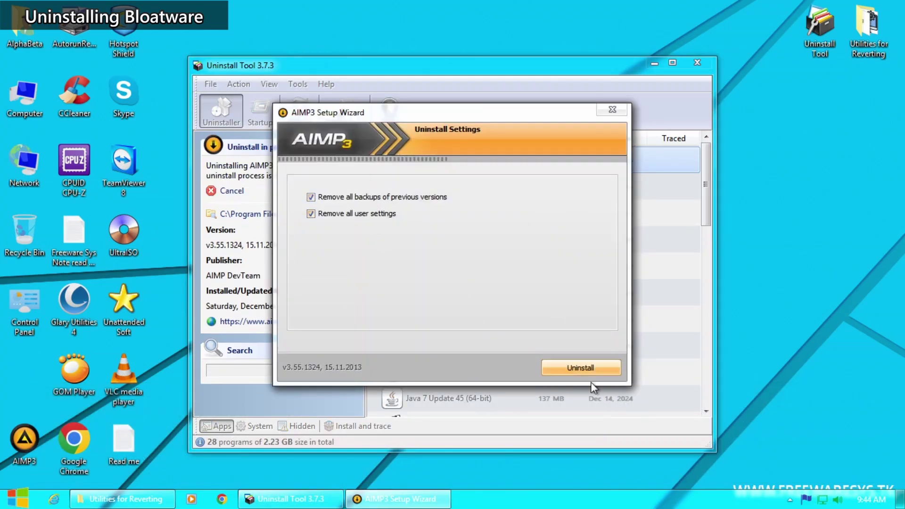
Uninstall AIMP3, including its backups and user settings, and Autorun Virus Remover 3.3.
{"action": "left_click", "coordinate": [585, 369]}
{"action": "left_click", "coordinate": [510, 300]}
{"action": "left_click", "coordinate": [552, 299]}
{"action": "left_click", "coordinate": [507, 297]}
{"action": "left_click", "coordinate": [561, 295]}
Uninstall CCleaner, CPUID CPU-Z 1.68 and FileZilla Client 3.8.0.
{"action": "left_click", "coordinate": [511, 302]}
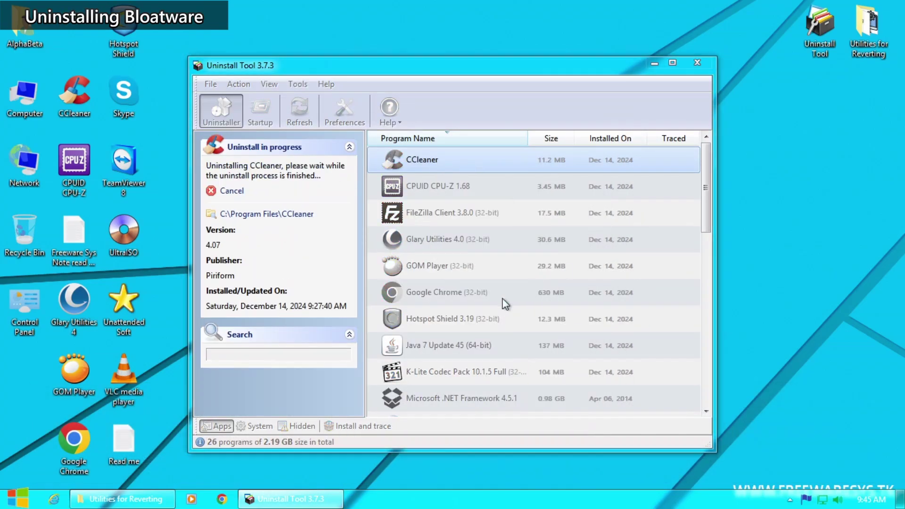
{"action": "left_click", "coordinate": [533, 361]}
{"action": "left_click", "coordinate": [511, 303]}
{"action": "left_click", "coordinate": [509, 296]}
{"action": "left_click", "coordinate": [562, 296]}
{"action": "left_click", "coordinate": [524, 357]}
{"action": "left_click", "coordinate": [526, 356]}
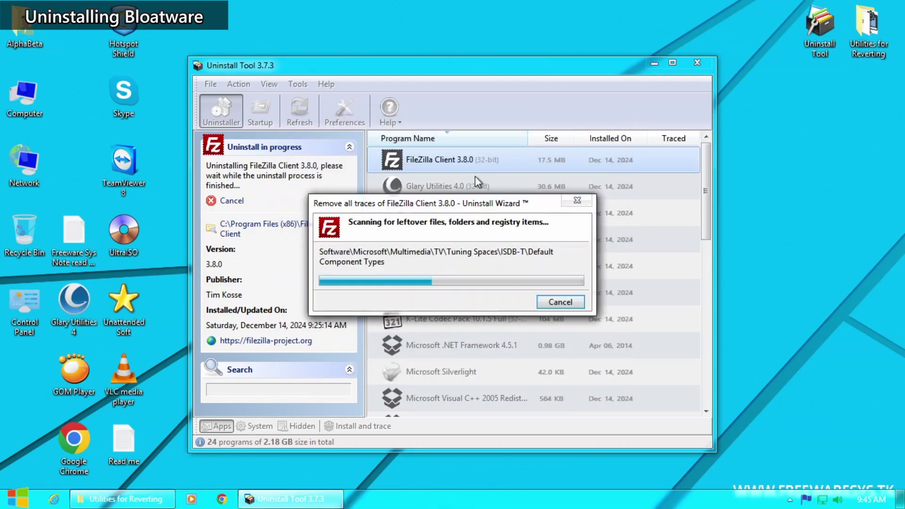
Uninstall Glary Utilities 4.0 and GOM Player.
{"action": "left_click", "coordinate": [511, 302]}
{"action": "left_click", "coordinate": [525, 356]}
{"action": "left_click", "coordinate": [526, 356]}
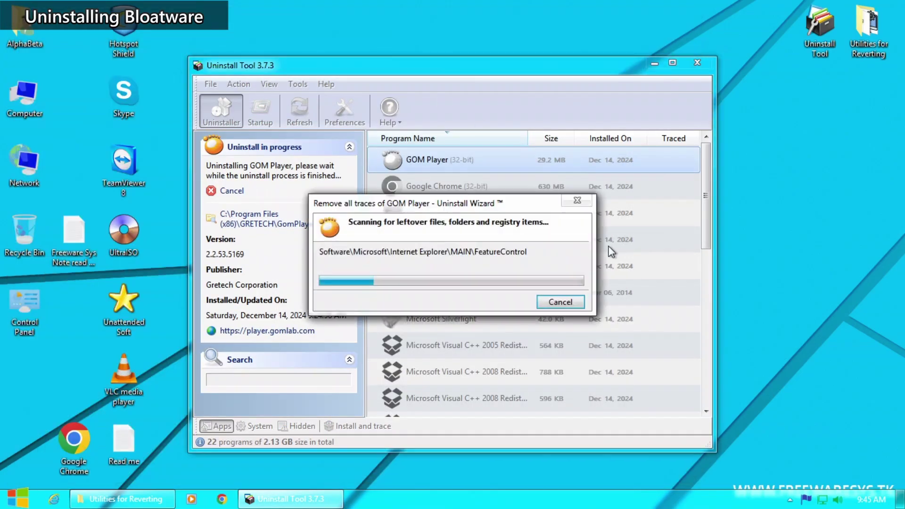
Keep Google Chrome, and uninstall Hotspot Shield 3.19 with its leftover traces and Java 7 Update 45 (64-bit).
{"action": "left_click", "coordinate": [521, 283]}
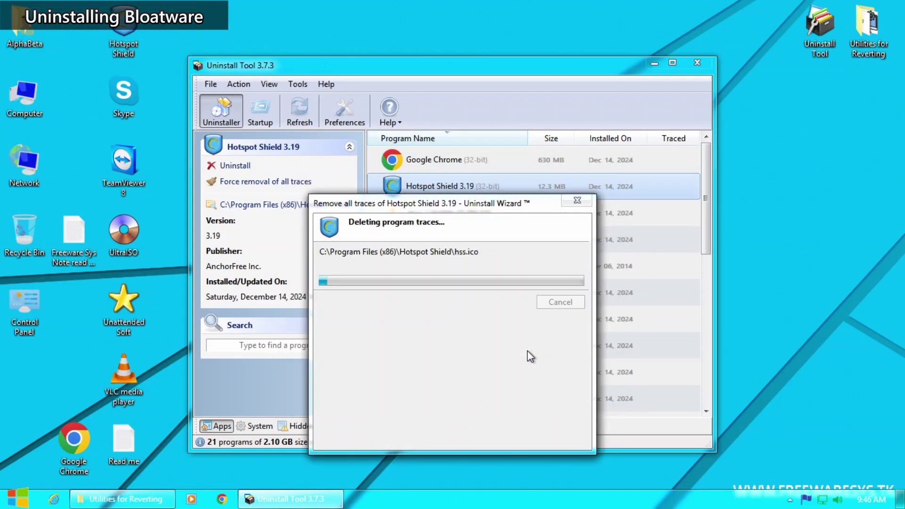
{"action": "left_click", "coordinate": [498, 387]}
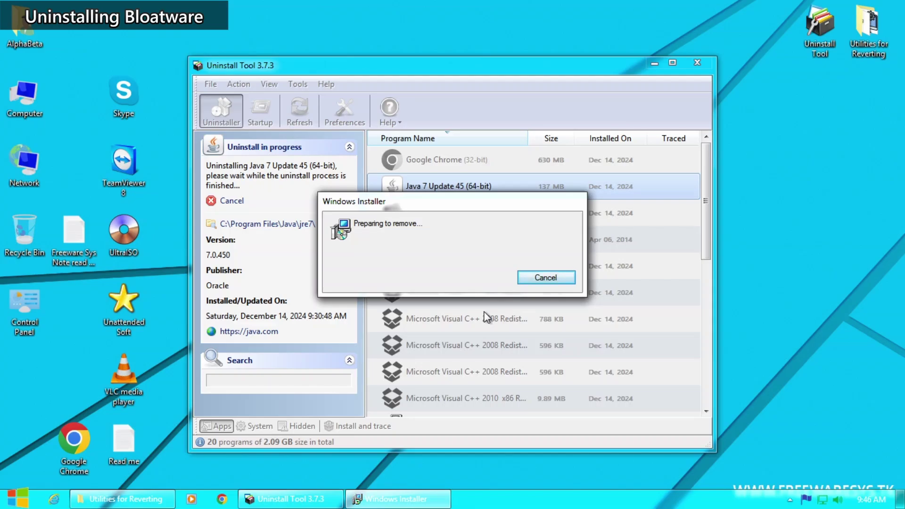
{"action": "left_click", "coordinate": [560, 302]}
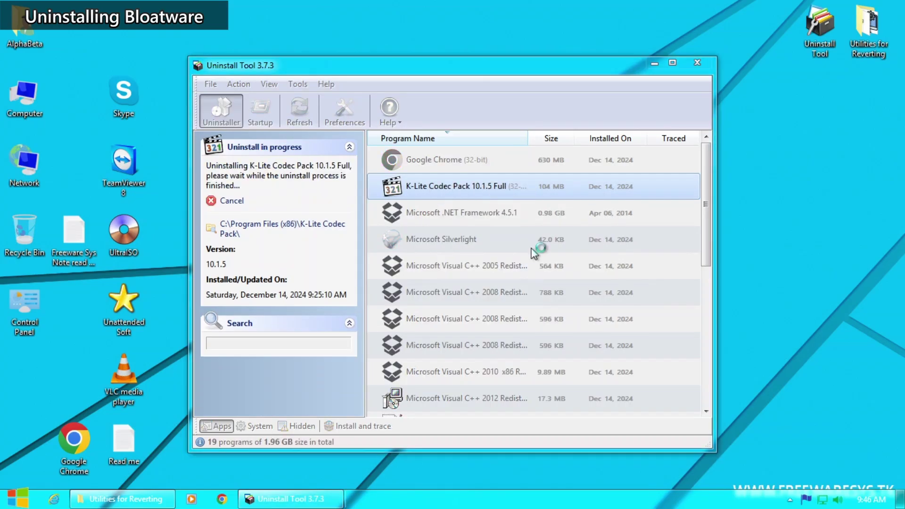
Uninstall K-Lite Codec Pack 10.1.5 Full.
{"action": "left_click", "coordinate": [521, 297]}
{"action": "left_click", "coordinate": [576, 299]}
{"action": "left_click", "coordinate": [560, 301]}
Keep the Microsoft runtime packages, and uninstall Notepad++ and Skype 6.14.
{"action": "scroll", "coordinate": [432, 192], "scroll_direction": "down", "scroll_amount": 2}
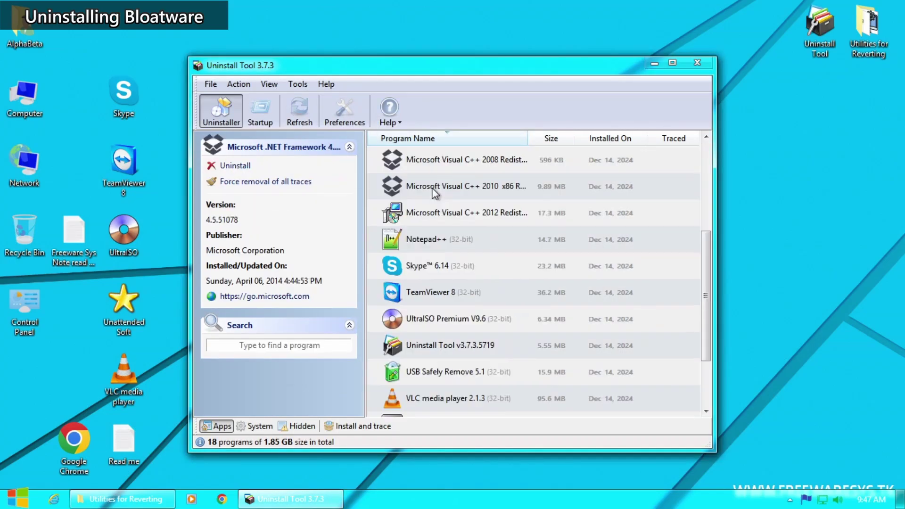
{"action": "double_click", "coordinate": [432, 240]}
{"action": "left_click", "coordinate": [513, 356]}
{"action": "left_click", "coordinate": [523, 356]}
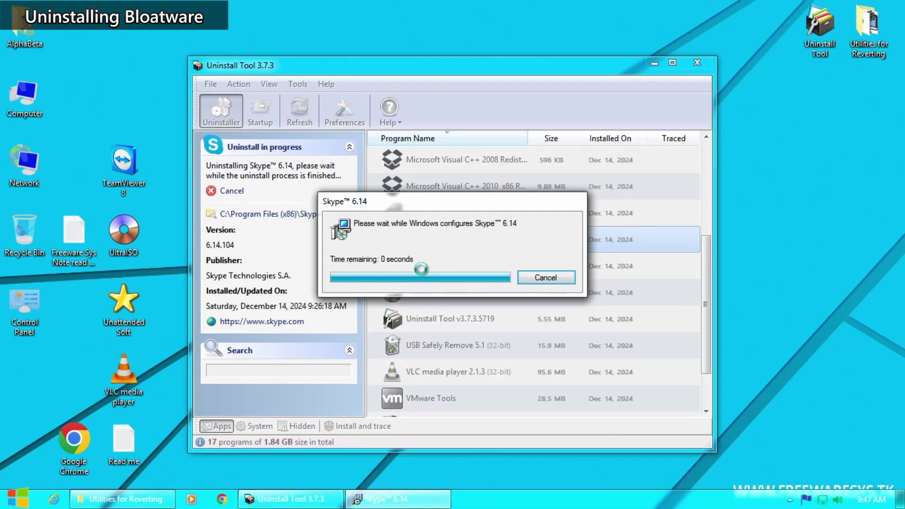
{"action": "left_click", "coordinate": [509, 301]}
Uninstall TeamViewer 8 through its uninstall wizard.
{"action": "right_click", "coordinate": [436, 240]}
{"action": "left_click", "coordinate": [464, 247]}
{"action": "left_click", "coordinate": [526, 367]}
{"action": "left_click", "coordinate": [526, 367]}
{"action": "left_click", "coordinate": [509, 302]}
Uninstall UltraISO Premium V9.6 through its uninstall wizard.
{"action": "right_click", "coordinate": [436, 239]}
{"action": "left_click", "coordinate": [465, 246]}
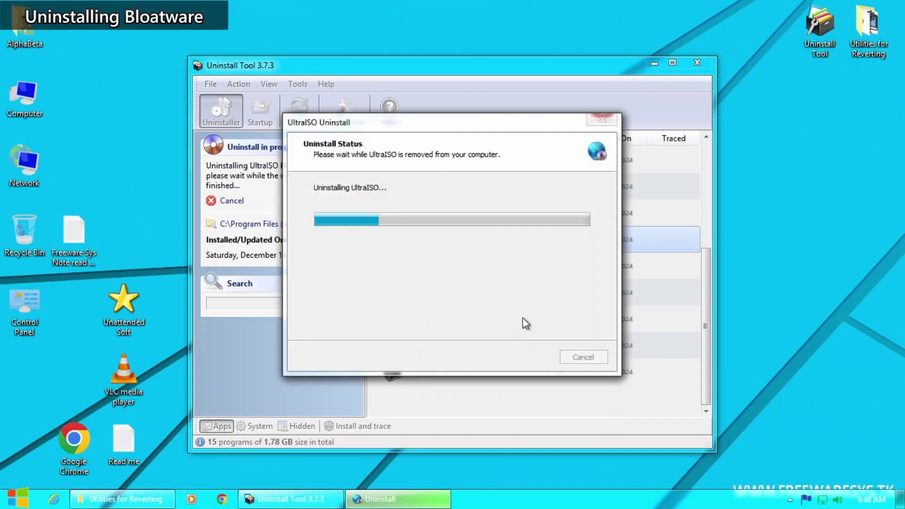
{"action": "left_click", "coordinate": [526, 367]}
{"action": "left_click", "coordinate": [499, 367]}
{"action": "left_click", "coordinate": [526, 367]}
Uninstall USB Safely Remove 5.1.
{"action": "right_click", "coordinate": [450, 296]}
{"action": "left_click", "coordinate": [479, 303]}
{"action": "left_click", "coordinate": [510, 301]}
{"action": "left_click", "coordinate": [515, 315]}
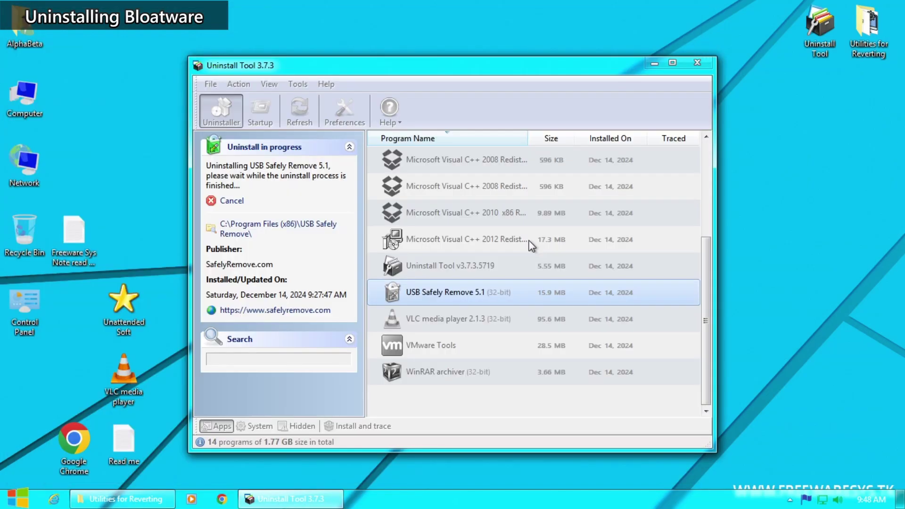
Uninstall VLC media player 2.1.3 through its uninstall wizard.
{"action": "right_click", "coordinate": [445, 319]}
{"action": "left_click", "coordinate": [473, 326]}
{"action": "left_click", "coordinate": [526, 356]}
{"action": "left_click", "coordinate": [526, 356]}
{"action": "left_click", "coordinate": [526, 356]}
Uninstall WinRAR archiver, acknowledge the reboot notice and close Uninstall Tool.
{"action": "right_click", "coordinate": [406, 374]}
{"action": "left_click", "coordinate": [435, 381]}
{"action": "left_click", "coordinate": [510, 302]}
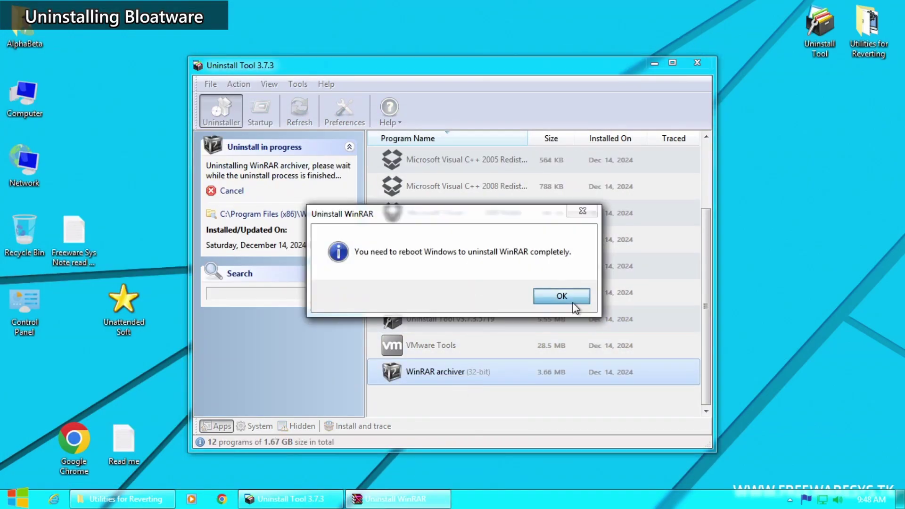
{"action": "left_click", "coordinate": [561, 297]}
{"action": "left_click", "coordinate": [570, 299]}
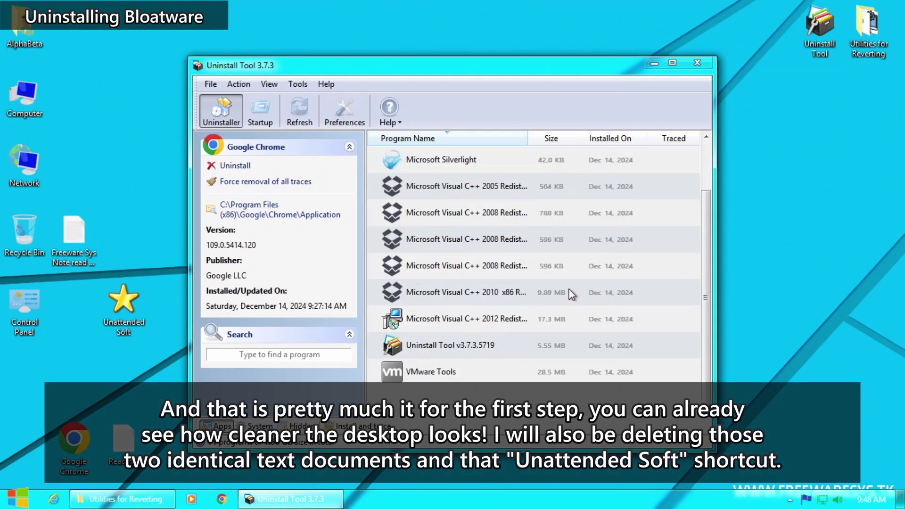
{"action": "left_click", "coordinate": [697, 63]}
Read the Freeware Sys note on the desktop, and permanently delete it and the Read me text document.
{"action": "double_click", "coordinate": [84, 238]}
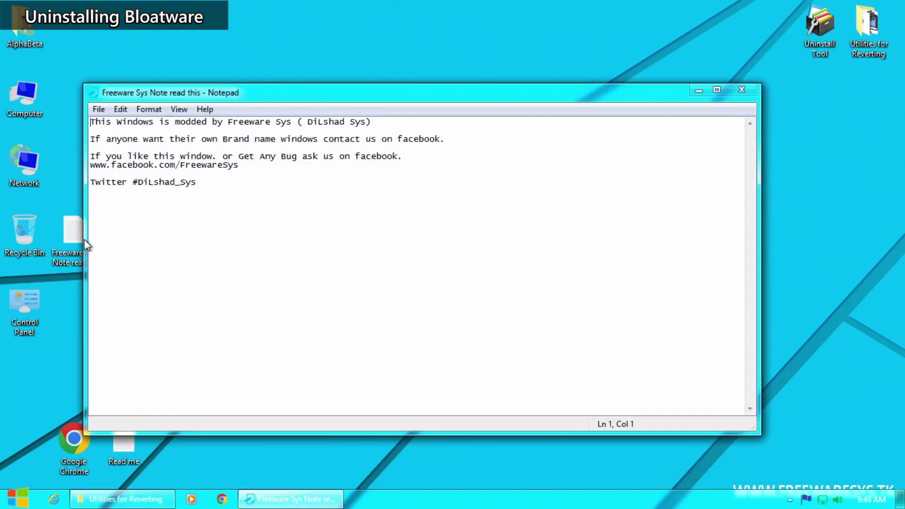
{"action": "left_click", "coordinate": [741, 90]}
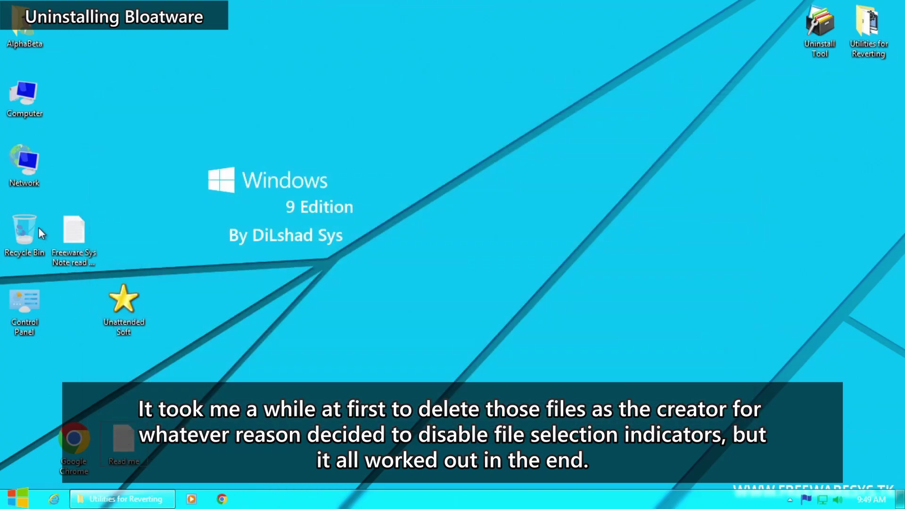
{"action": "left_click", "coordinate": [126, 439]}
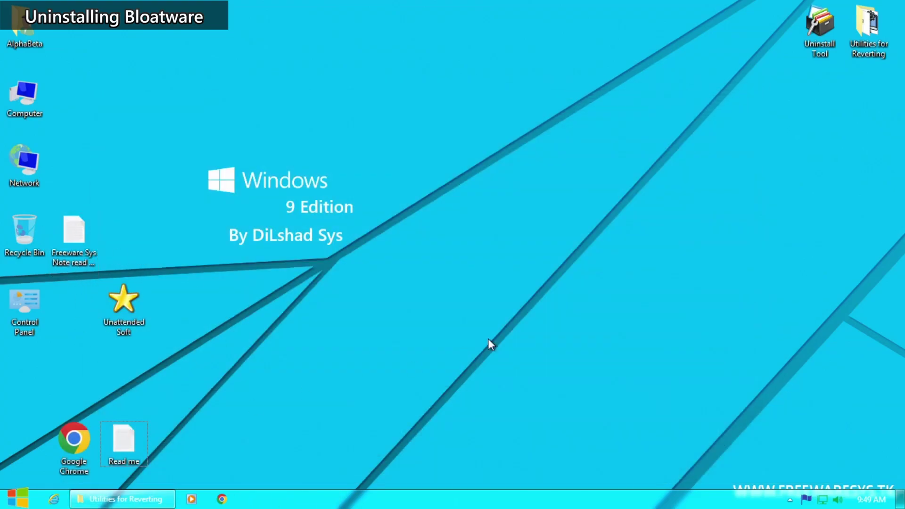
{"action": "key", "text": "shift+Delete"}
{"action": "key", "text": "Return"}
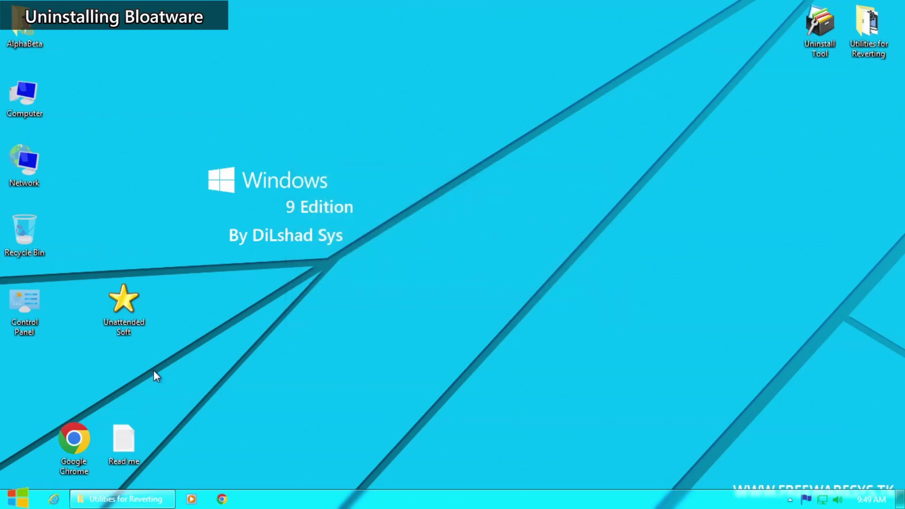
{"action": "key", "text": "shift+Delete"}
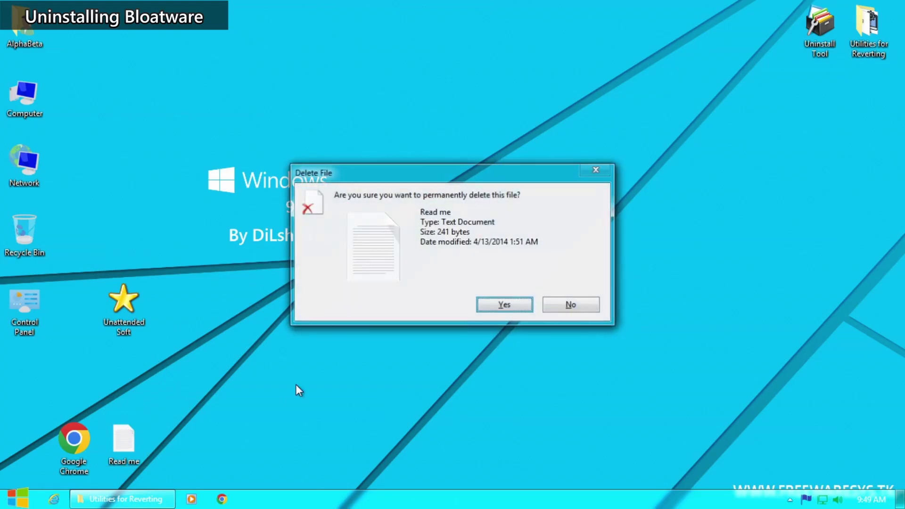
{"action": "key", "text": "Return"}
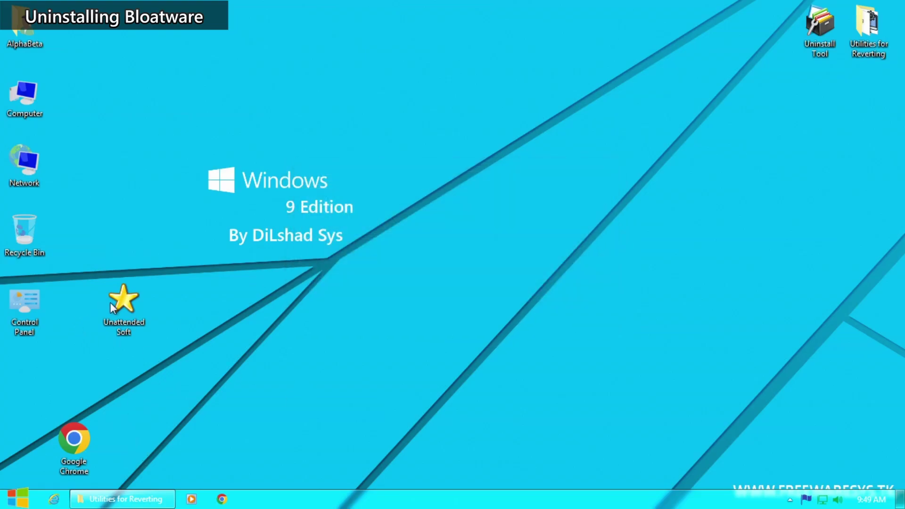
Check the Unattended Soft shortcut's URL in its properties, and permanently delete the shortcut from the desktop.
{"action": "right_click", "coordinate": [112, 307]}
{"action": "left_click", "coordinate": [173, 296]}
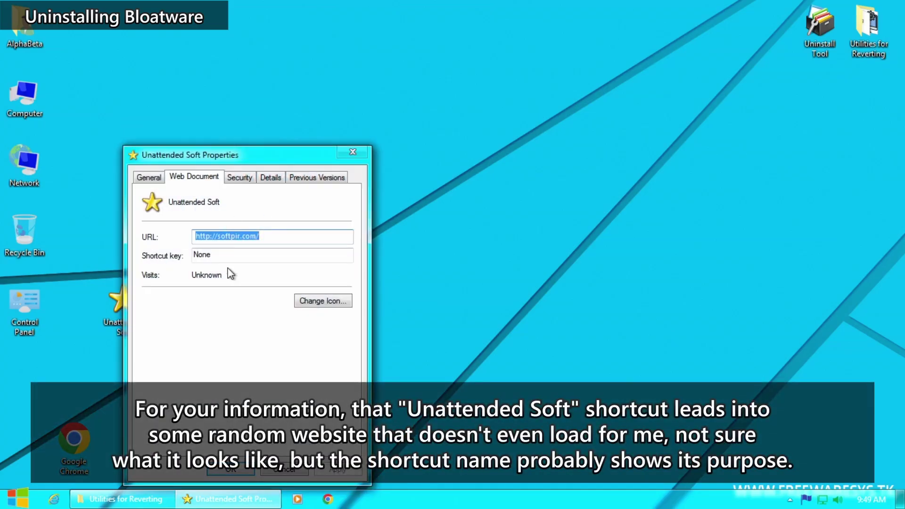
{"action": "key", "text": "Escape"}
{"action": "left_click_drag", "start_coordinate": [184, 141], "coordinate": [355, 313]}
{"action": "key", "text": "shift+Delete"}
{"action": "key", "text": "Return"}
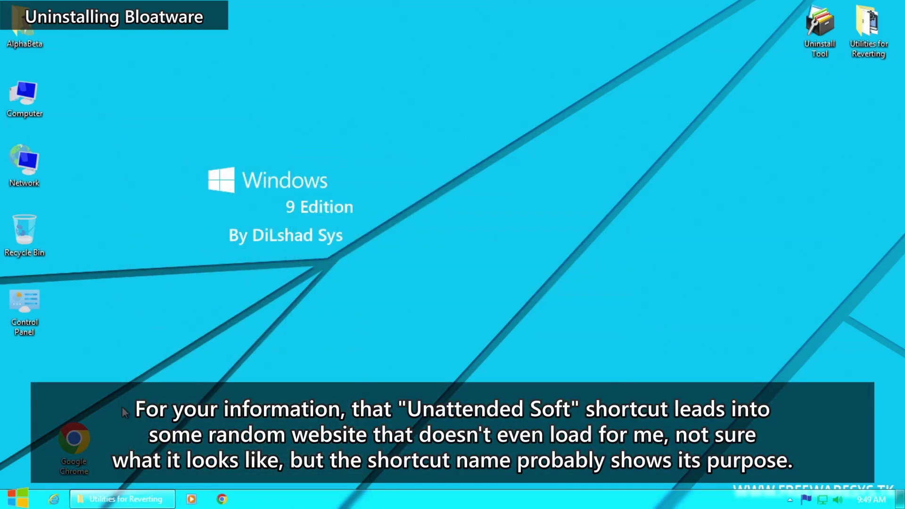
Line up the Google Chrome and Uninstall Tool icons beneath Control Panel, and check the entries of the desktop context menu.
{"action": "left_click_drag", "start_coordinate": [68, 431], "coordinate": [43, 387]}
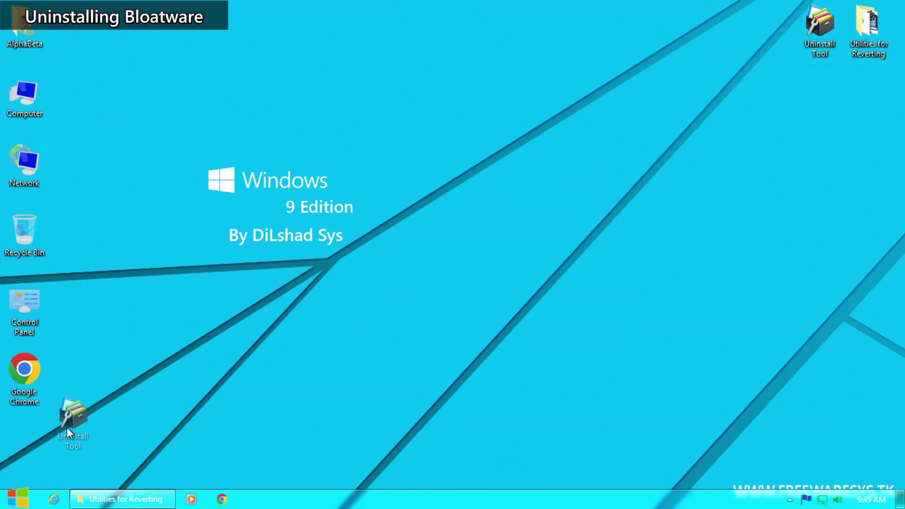
{"action": "right_click", "coordinate": [292, 173]}
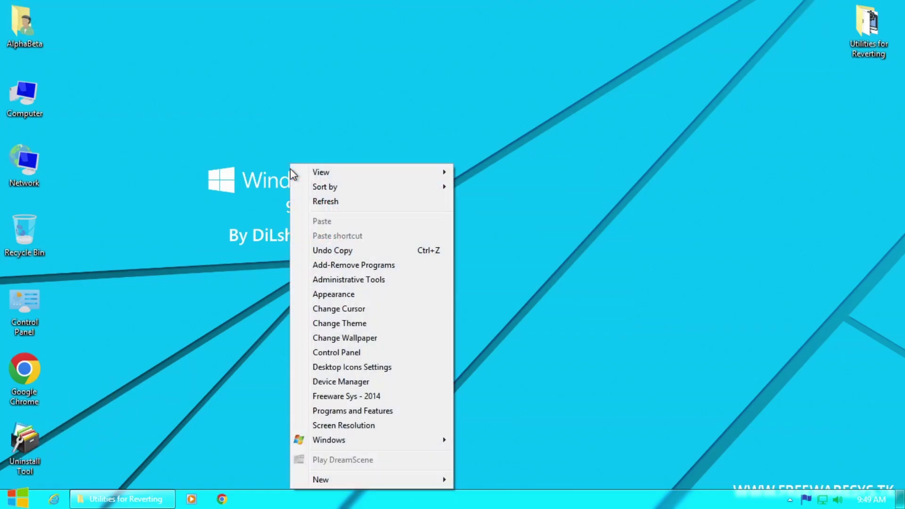
{"action": "left_click", "coordinate": [240, 255]}
Launch the shmnview application from the ShellMenuView folder inside Utilities for Reverting.
{"action": "double_click", "coordinate": [871, 44]}
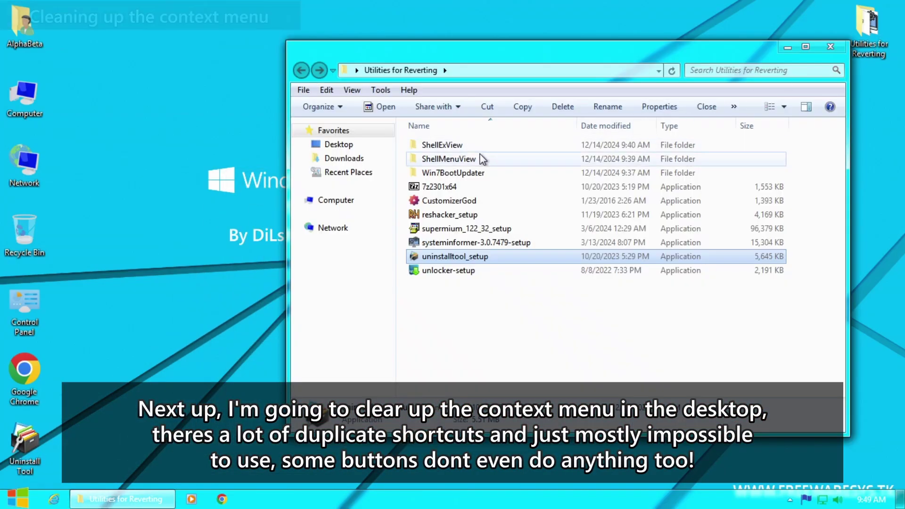
{"action": "double_click", "coordinate": [482, 160]}
{"action": "double_click", "coordinate": [436, 188]}
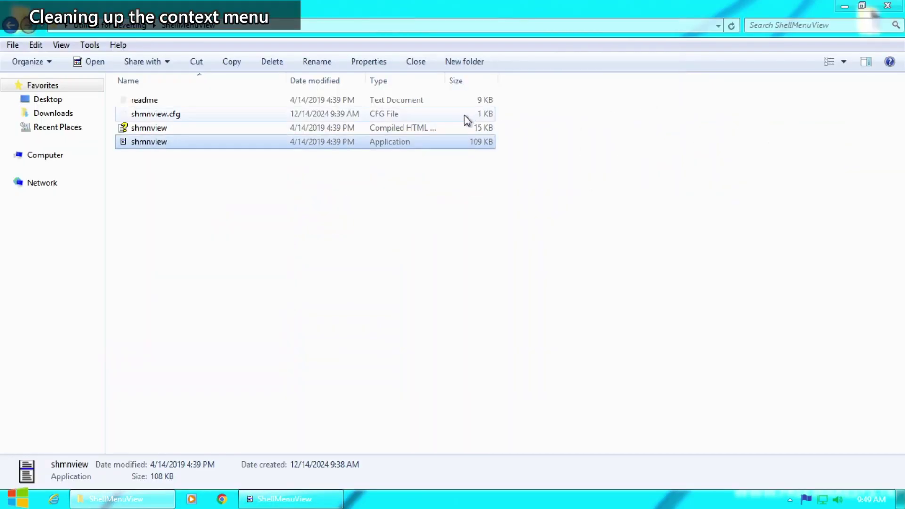
Minimize the folder window, move the ShellMenuView window off the Windows wallpaper logo, and check the desktop context menu entries.
{"action": "left_click", "coordinate": [860, 6]}
{"action": "left_click", "coordinate": [787, 47]}
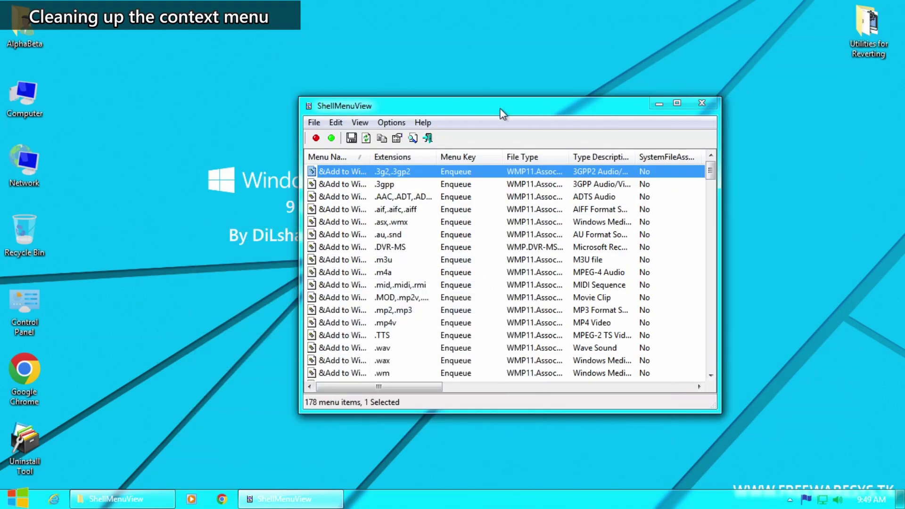
{"action": "right_click", "coordinate": [221, 83]}
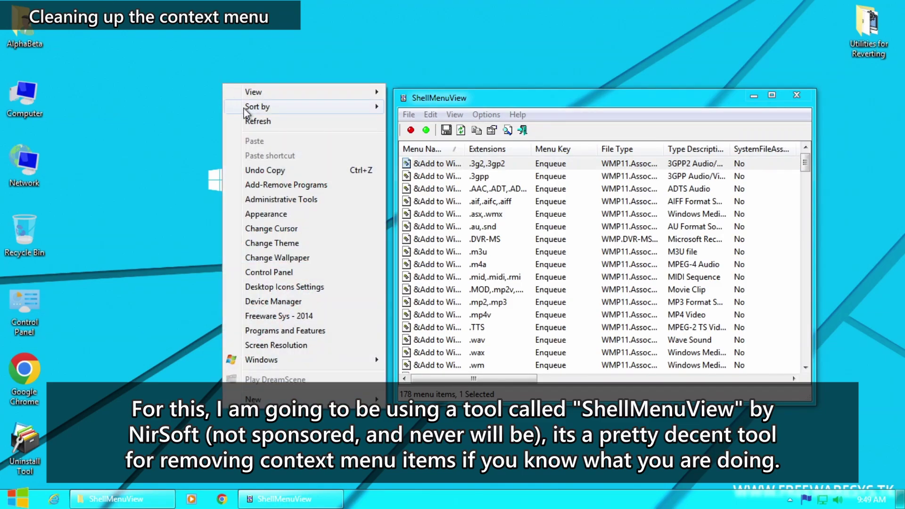
{"action": "left_click", "coordinate": [537, 262]}
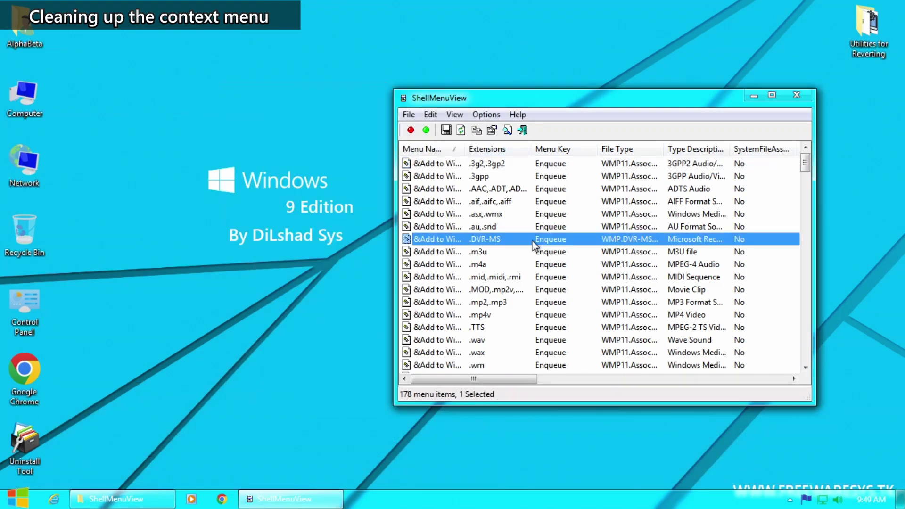
Examine the ShellMenuView item list, comparing its menu keys with the entries of the desktop context menu.
{"action": "scroll", "coordinate": [554, 290], "scroll_direction": "down", "scroll_amount": 8}
{"action": "scroll", "coordinate": [553, 290], "scroll_direction": "down", "scroll_amount": 8}
{"action": "scroll", "coordinate": [558, 289], "scroll_direction": "up", "scroll_amount": 2}
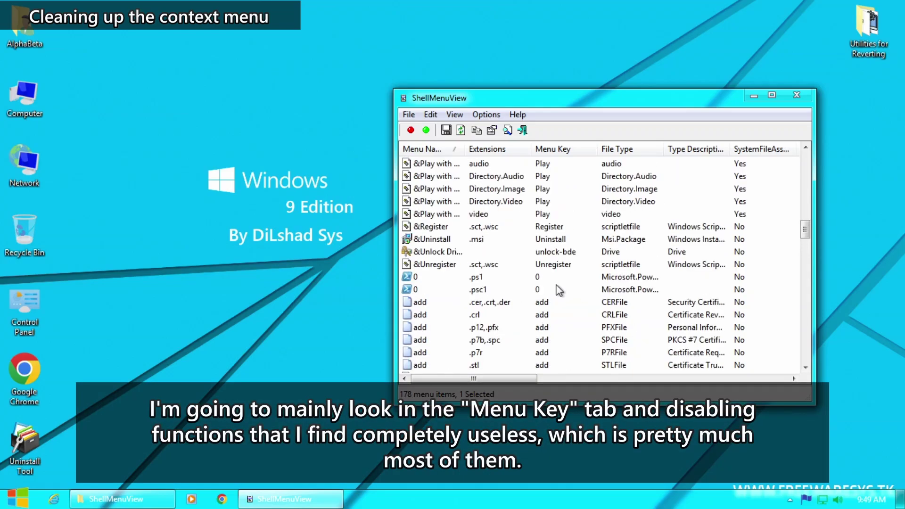
{"action": "right_click", "coordinate": [118, 156]}
{"action": "scroll", "coordinate": [528, 308], "scroll_direction": "down", "scroll_amount": 6}
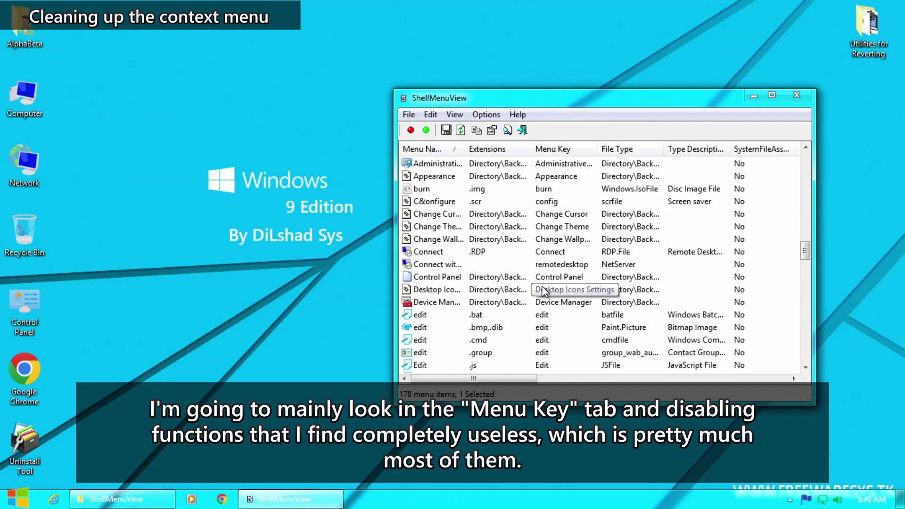
{"action": "scroll", "coordinate": [544, 291], "scroll_direction": "up", "scroll_amount": 2}
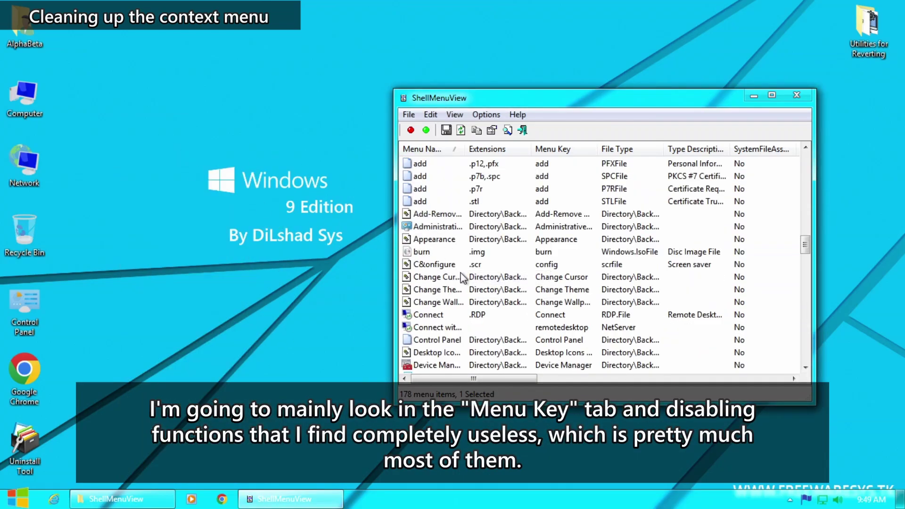
{"action": "right_click", "coordinate": [160, 165]}
{"action": "scroll", "coordinate": [521, 266], "scroll_direction": "up", "scroll_amount": 15}
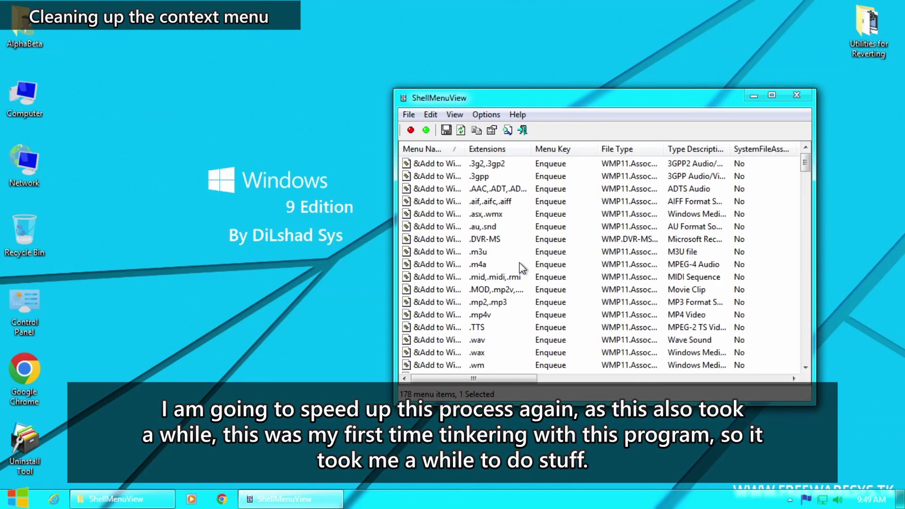
{"action": "scroll", "coordinate": [522, 268], "scroll_direction": "down", "scroll_amount": 9}
{"action": "scroll", "coordinate": [519, 256], "scroll_direction": "up", "scroll_amount": 2}
{"action": "right_click", "coordinate": [153, 206]}
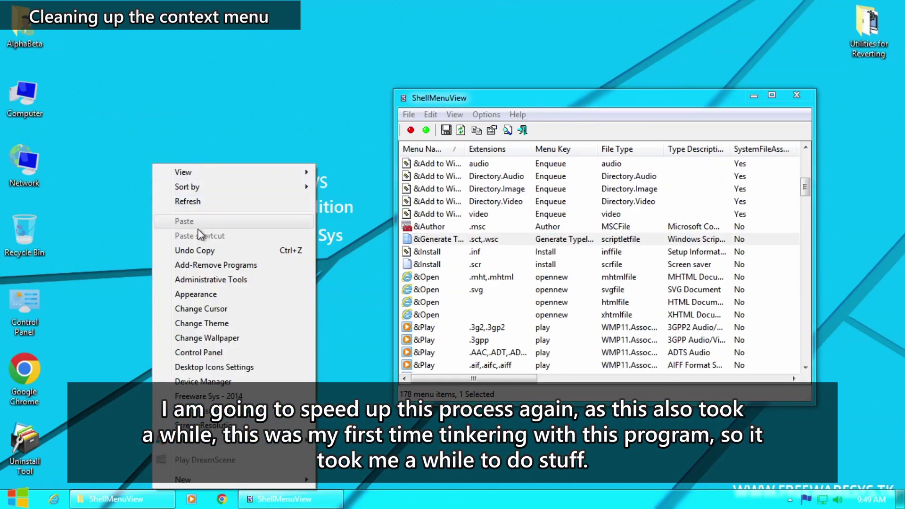
{"action": "left_click", "coordinate": [579, 201]}
{"action": "scroll", "coordinate": [531, 241], "scroll_direction": "down", "scroll_amount": 1}
{"action": "right_click", "coordinate": [151, 145]}
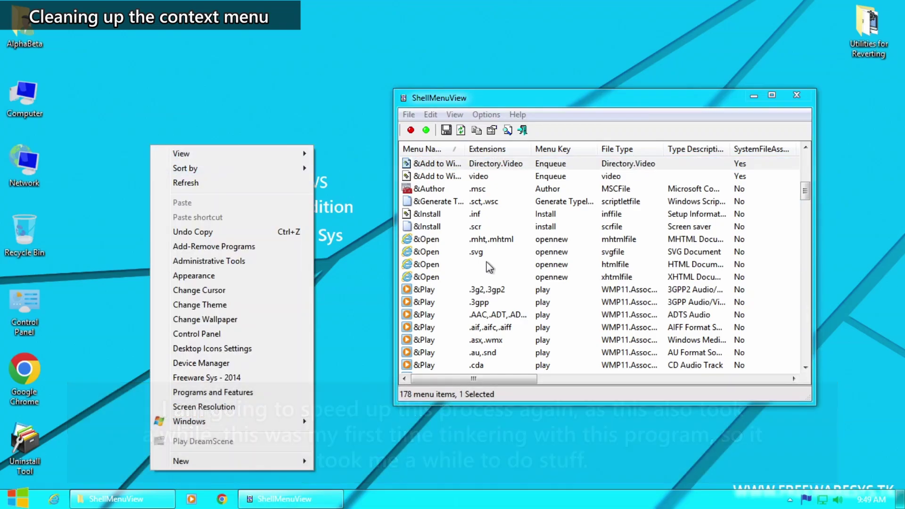
{"action": "left_click", "coordinate": [514, 240]}
{"action": "scroll", "coordinate": [515, 245], "scroll_direction": "down", "scroll_amount": 5}
{"action": "scroll", "coordinate": [516, 242], "scroll_direction": "up", "scroll_amount": 3}
{"action": "scroll", "coordinate": [518, 242], "scroll_direction": "down", "scroll_amount": 7}
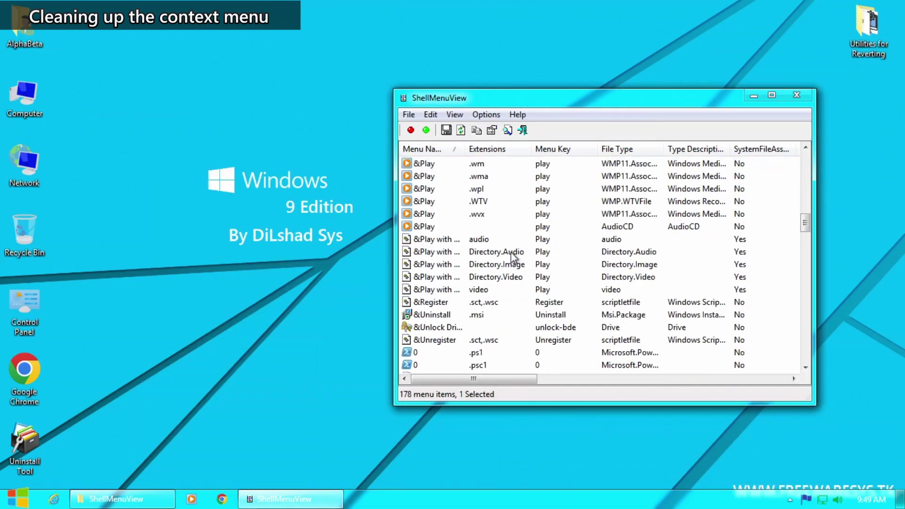
Disable the Add-Remove Programs and Administrative Tools menu items in ShellMenuView.
{"action": "left_click", "coordinate": [508, 324]}
{"action": "scroll", "coordinate": [508, 321], "scroll_direction": "down", "scroll_amount": 4}
{"action": "right_click", "coordinate": [462, 302]}
{"action": "left_click", "coordinate": [507, 114]}
{"action": "right_click", "coordinate": [185, 139]}
{"action": "left_click", "coordinate": [434, 327]}
{"action": "right_click", "coordinate": [523, 315]}
{"action": "left_click", "coordinate": [542, 119]}
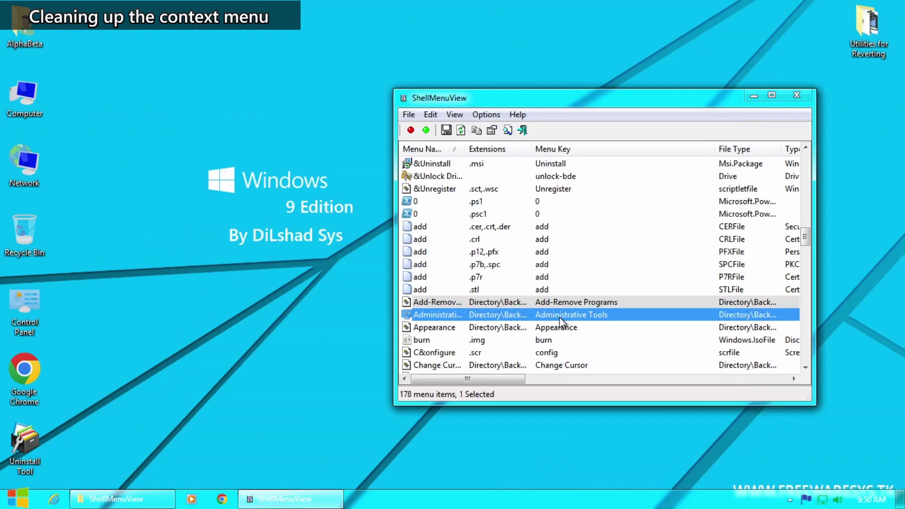
In Registry Editor, rename the Appearance key under Directory\Background\shell to Personalization, and delete unwanted keys such as Change Theme, Control Panel and Windows.
{"action": "key", "text": "Down"}
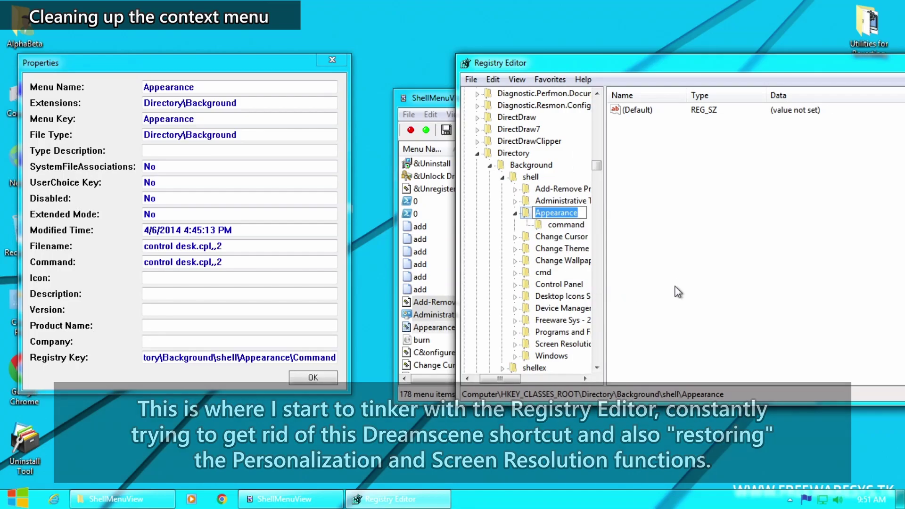
{"action": "right_click", "coordinate": [317, 418]}
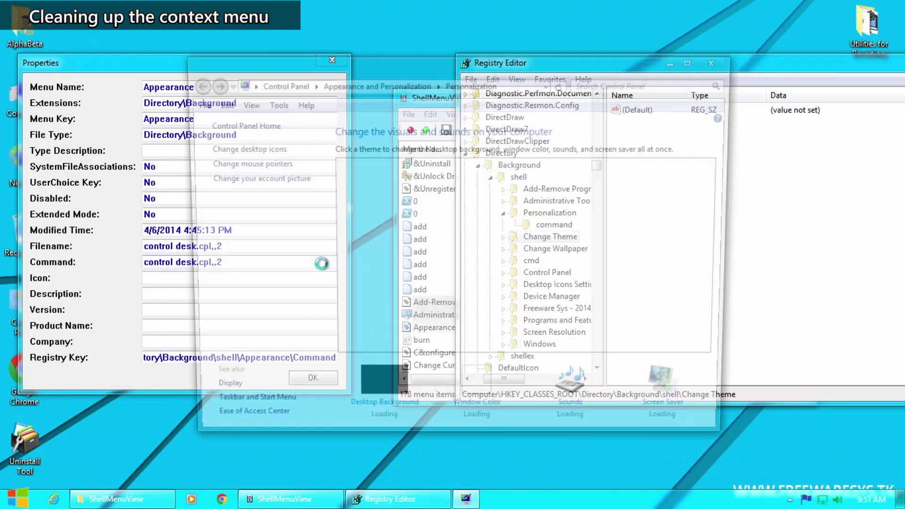
{"action": "right_click", "coordinate": [549, 236]}
{"action": "right_click", "coordinate": [523, 250]}
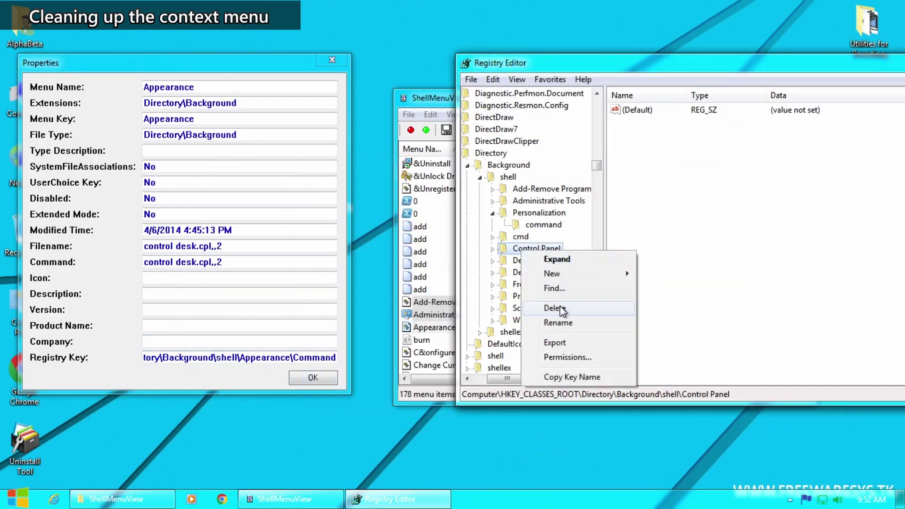
{"action": "left_click", "coordinate": [554, 308]}
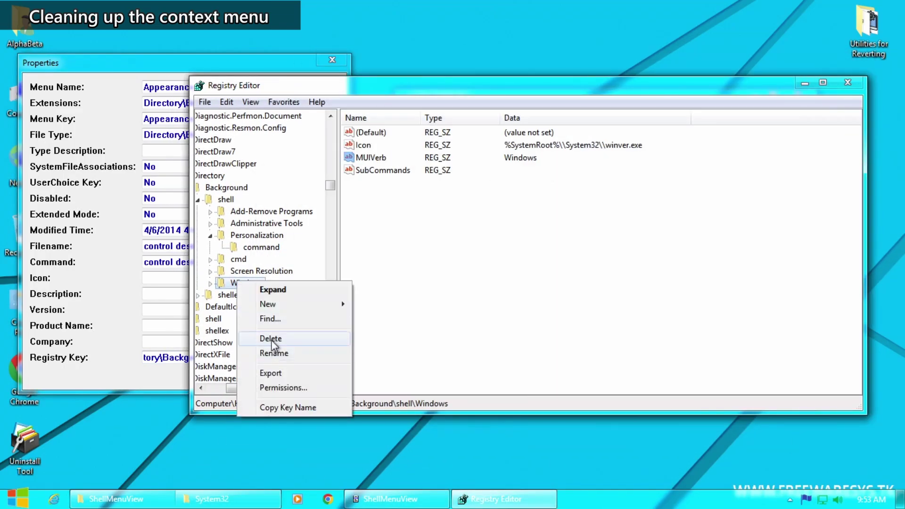
{"action": "left_click", "coordinate": [294, 395]}
{"action": "left_click", "coordinate": [517, 250]}
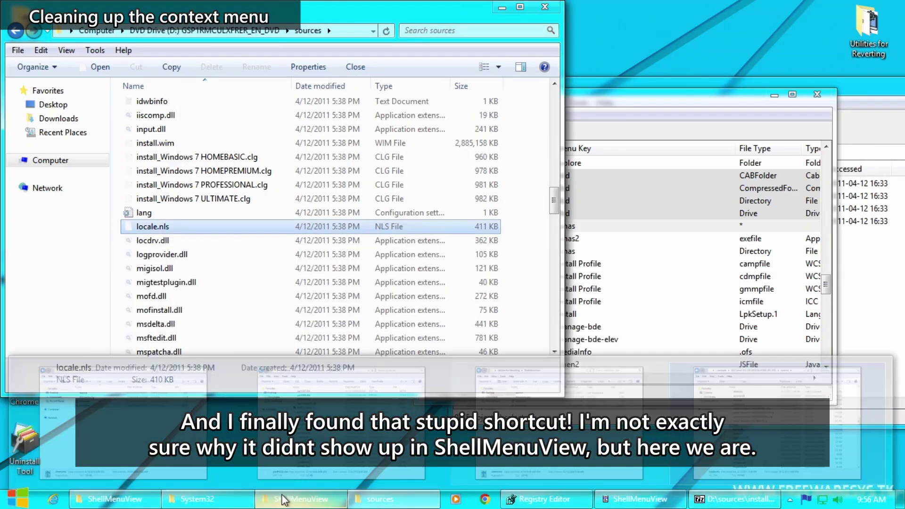
Merge personalization.reg from the desktop into the registry.
{"action": "mouse_move", "coordinate": [281, 497]}
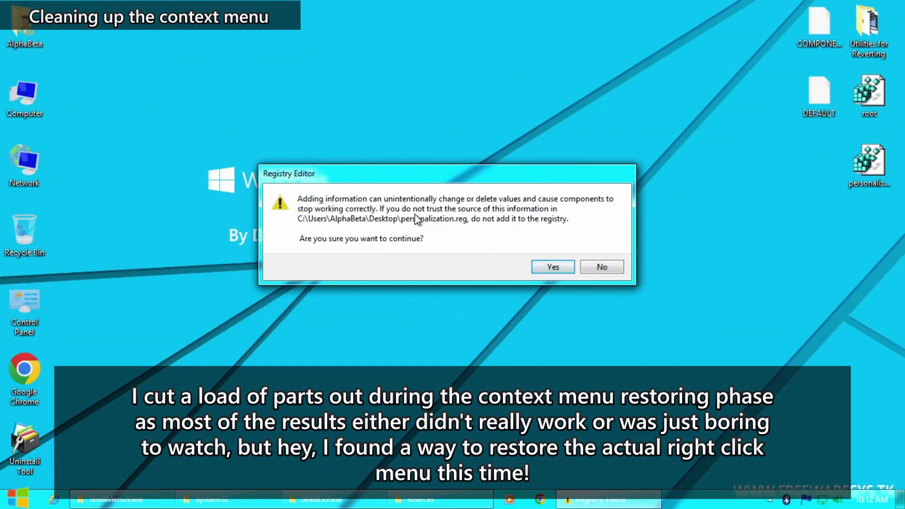
{"action": "left_click", "coordinate": [546, 268]}
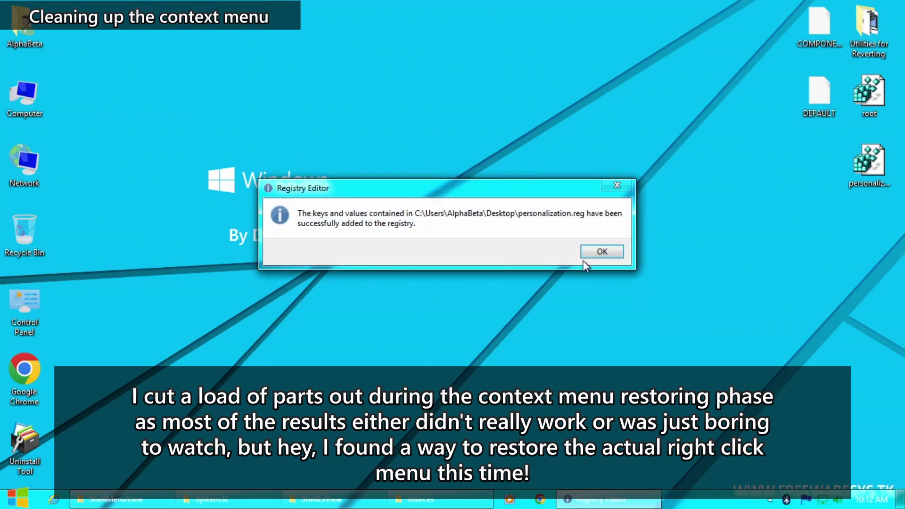
{"action": "left_click", "coordinate": [589, 254]}
Test the Gadgets and Screen resolution entries of the desktop context menu, closing what each one opens.
{"action": "right_click", "coordinate": [300, 173]}
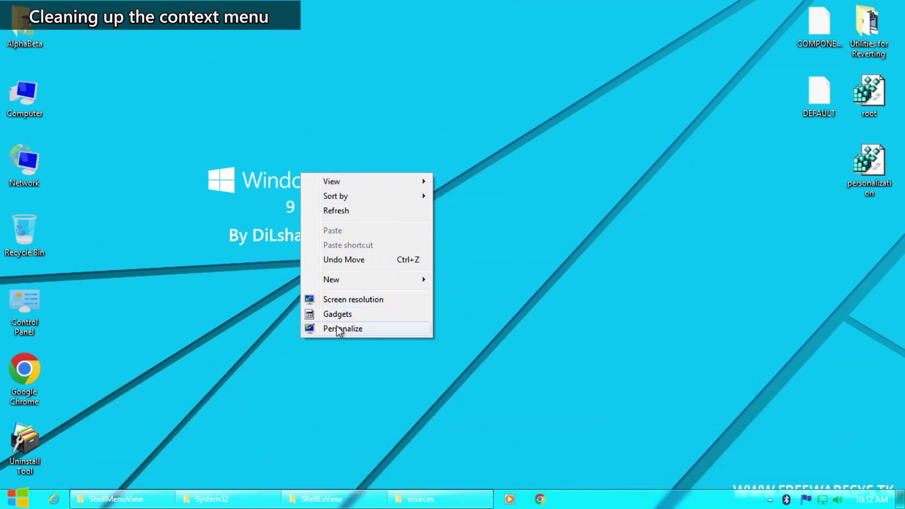
{"action": "left_click", "coordinate": [393, 317]}
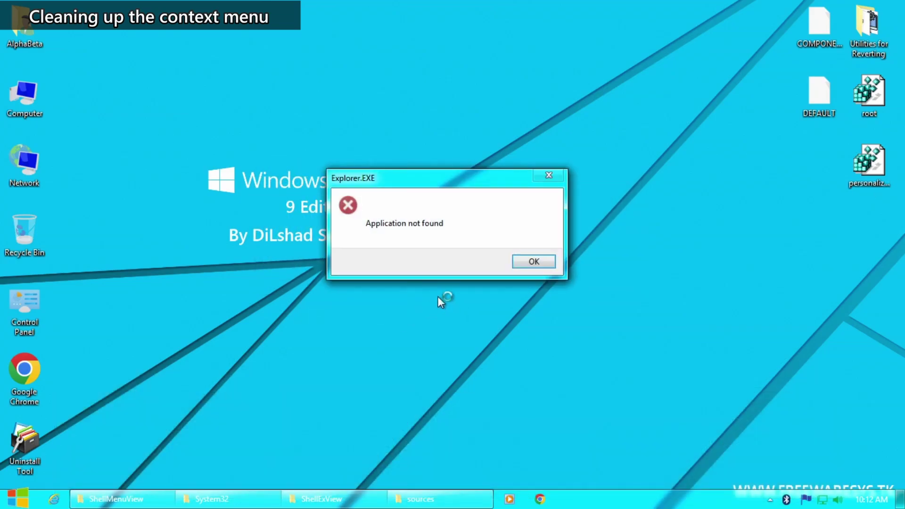
{"action": "left_click", "coordinate": [533, 262]}
{"action": "right_click", "coordinate": [280, 174]}
{"action": "left_click", "coordinate": [315, 305]}
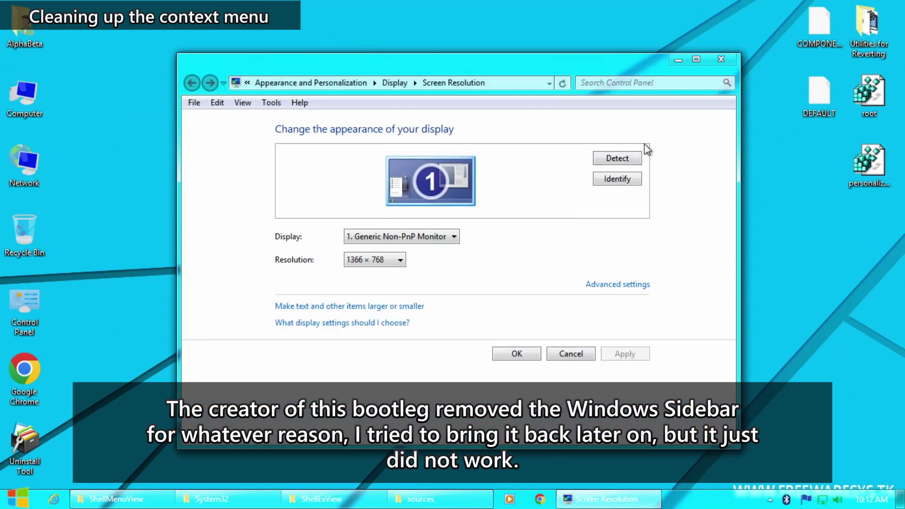
{"action": "left_click", "coordinate": [721, 58]}
Test the Personalize entry, look through the installed themes, and recheck the desktop context menu.
{"action": "right_click", "coordinate": [245, 74]}
{"action": "left_click", "coordinate": [343, 230]}
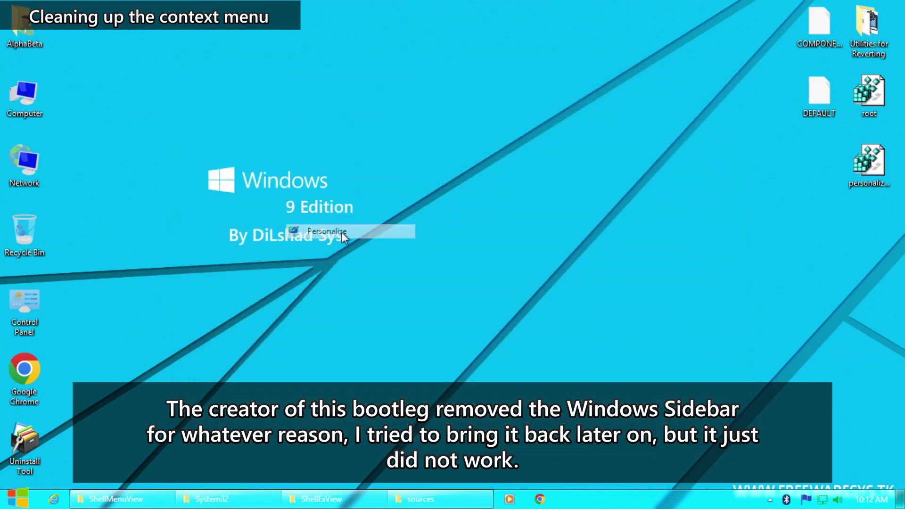
{"action": "scroll", "coordinate": [545, 282], "scroll_direction": "down", "scroll_amount": 10}
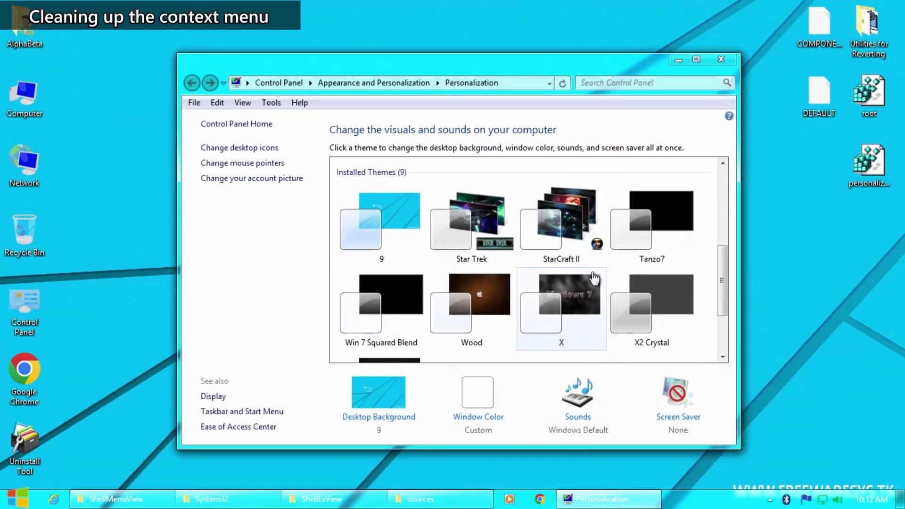
{"action": "scroll", "coordinate": [592, 282], "scroll_direction": "up", "scroll_amount": 10}
{"action": "left_click", "coordinate": [721, 58]}
{"action": "right_click", "coordinate": [277, 110]}
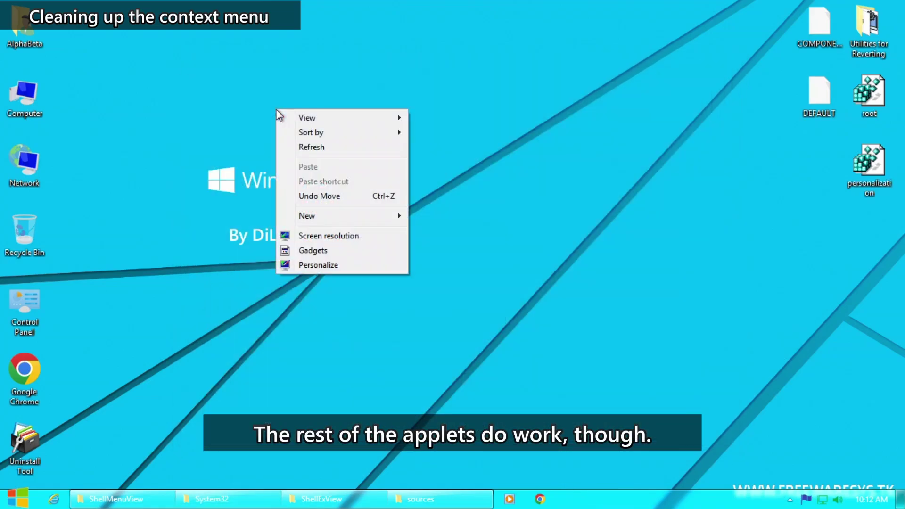
{"action": "left_click", "coordinate": [485, 202]}
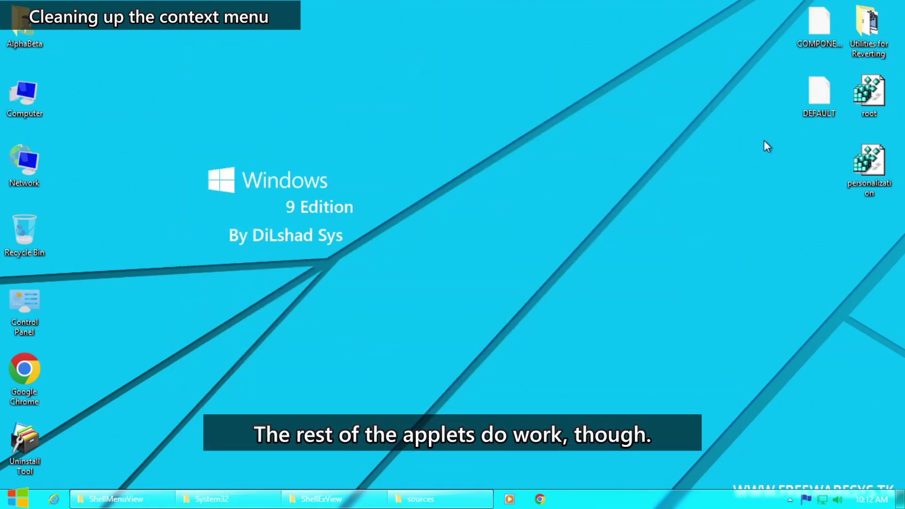
{"action": "left_click_drag", "start_coordinate": [434, 307], "coordinate": [493, 366]}
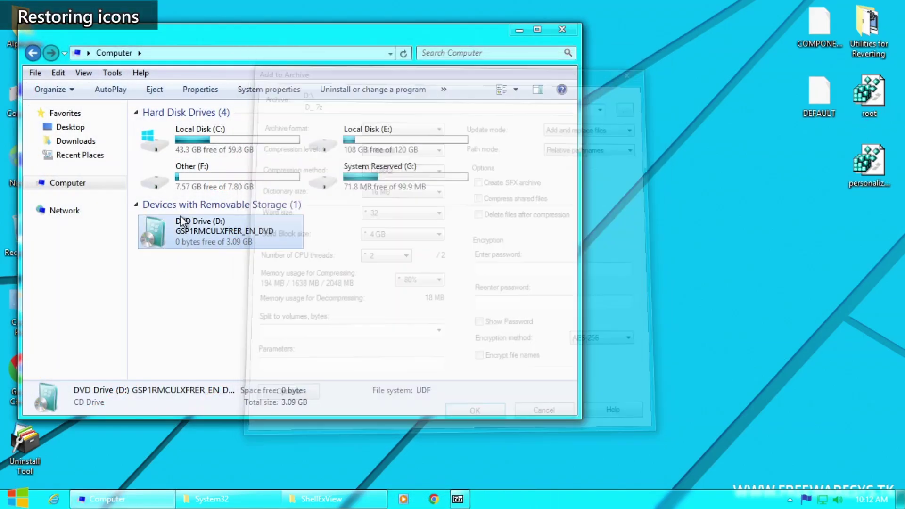
Open install.wim from the sources folder of DVD Drive (D:) as a 7-Zip archive, and minimize the Explorer window.
{"action": "right_click", "coordinate": [181, 221]}
{"action": "left_click", "coordinate": [203, 259]}
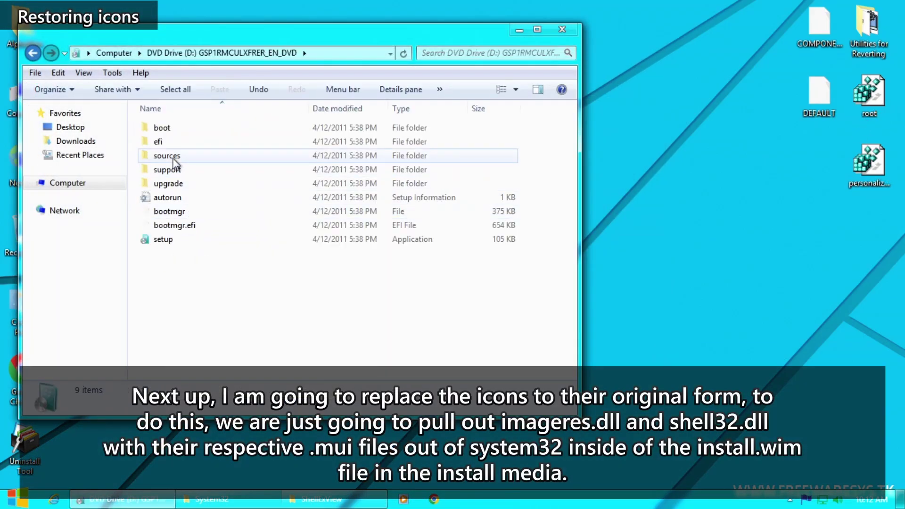
{"action": "double_click", "coordinate": [167, 155]}
{"action": "scroll", "coordinate": [175, 188], "scroll_direction": "down", "scroll_amount": 10}
{"action": "left_click", "coordinate": [170, 151]}
{"action": "right_click", "coordinate": [169, 165]}
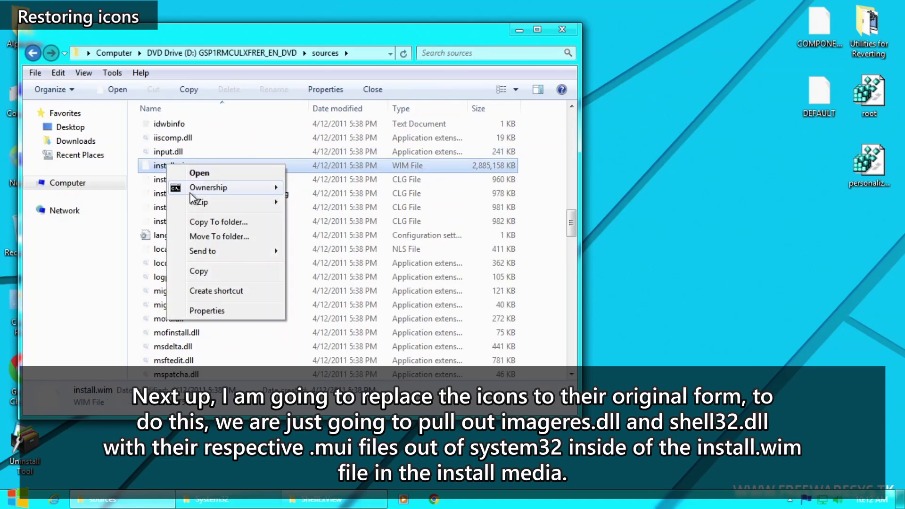
{"action": "mouse_move", "coordinate": [226, 202]}
{"action": "left_click", "coordinate": [264, 203]}
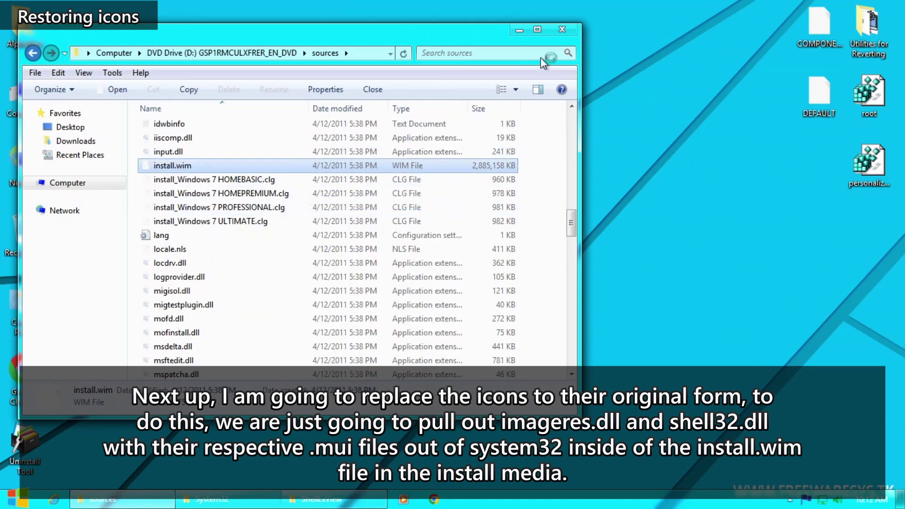
{"action": "left_click", "coordinate": [519, 31]}
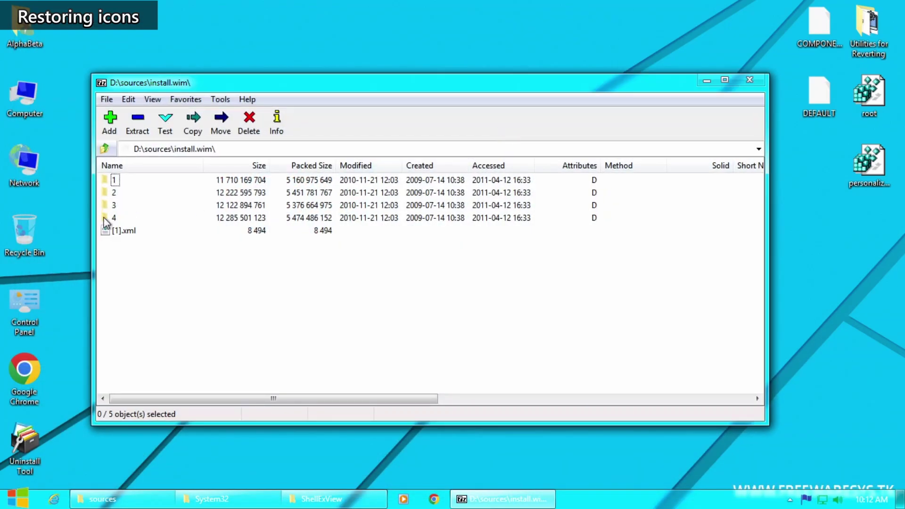
Browse to the 4\Windows\System32 folder inside the install.wim archive.
{"action": "double_click", "coordinate": [104, 218]}
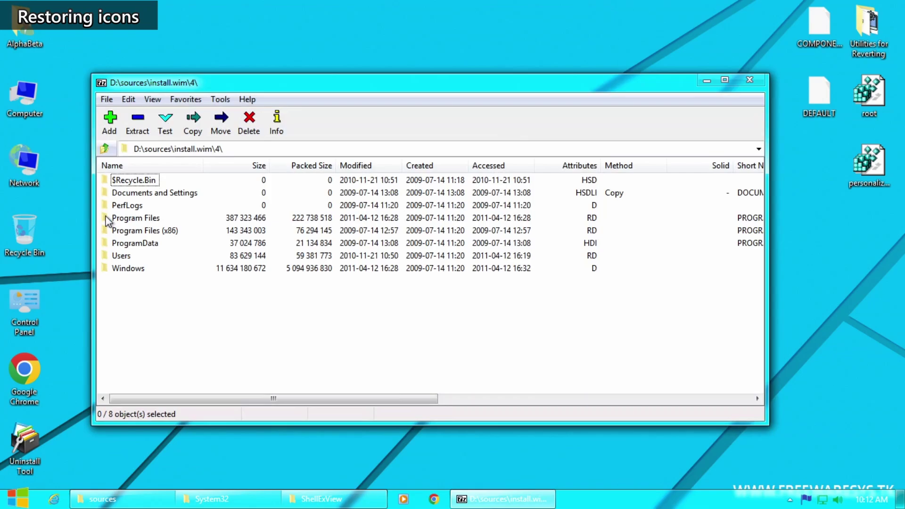
{"action": "double_click", "coordinate": [128, 268]}
{"action": "scroll", "coordinate": [134, 273], "scroll_direction": "down", "scroll_amount": 16}
{"action": "scroll", "coordinate": [141, 271], "scroll_direction": "up", "scroll_amount": 4}
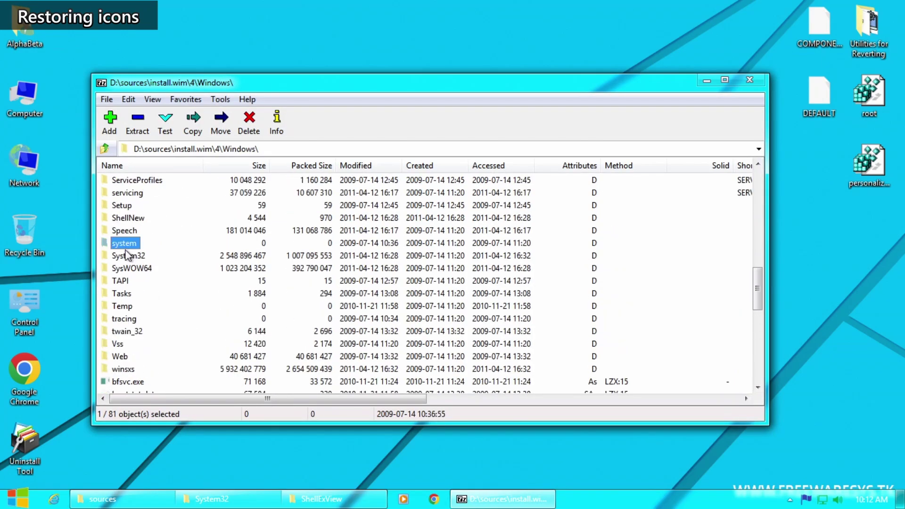
{"action": "double_click", "coordinate": [125, 253]}
{"action": "left_click", "coordinate": [125, 253]}
Find shell32.dll in the archive's System32 folder and extract it to the desktop.
{"action": "key", "text": "z"}
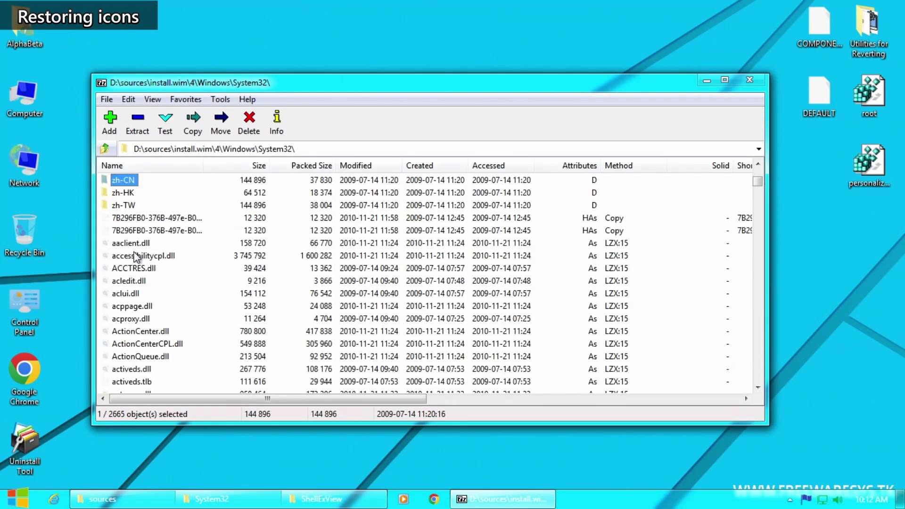
{"action": "left_click", "coordinate": [136, 255]}
{"action": "type", "text": "shell"}
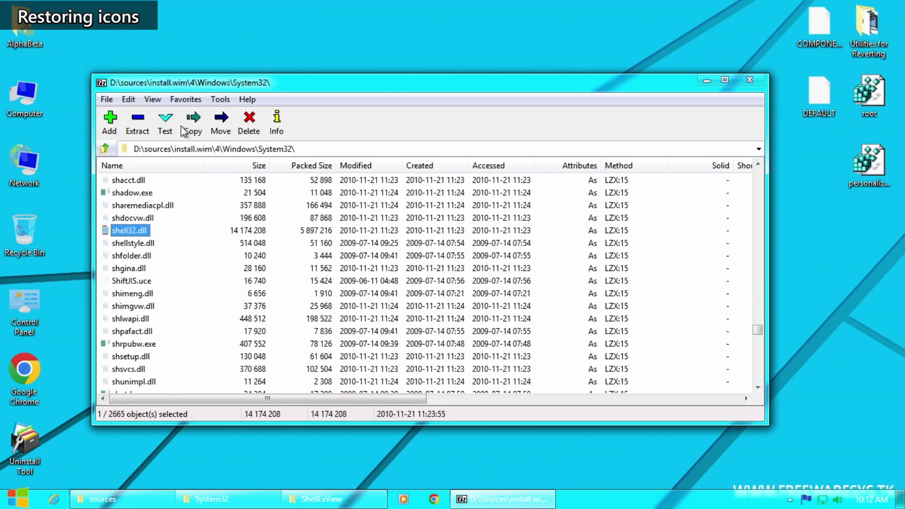
{"action": "left_click_drag", "start_coordinate": [198, 85], "coordinate": [474, 75]}
{"action": "left_click_drag", "start_coordinate": [188, 202], "coordinate": [151, 178]}
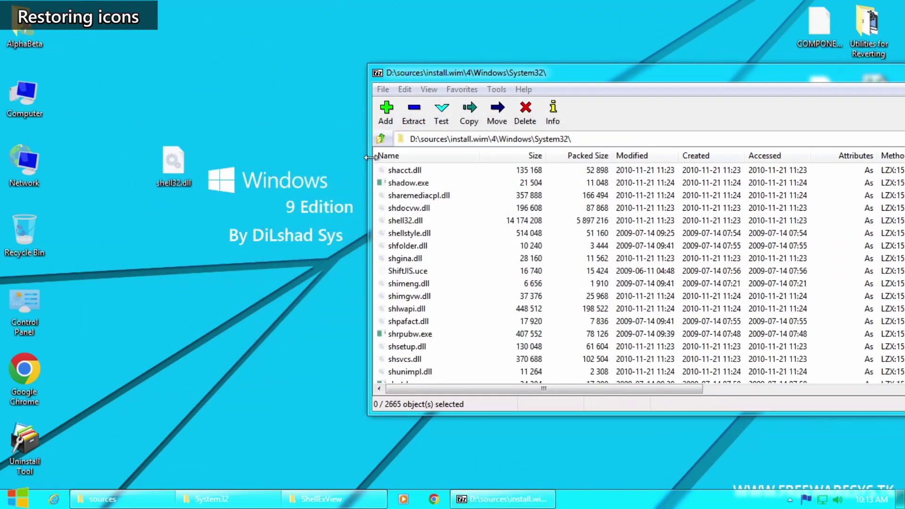
Find imageres.dll in the archive's System32 folder and extract it to the desktop.
{"action": "left_click", "coordinate": [387, 221]}
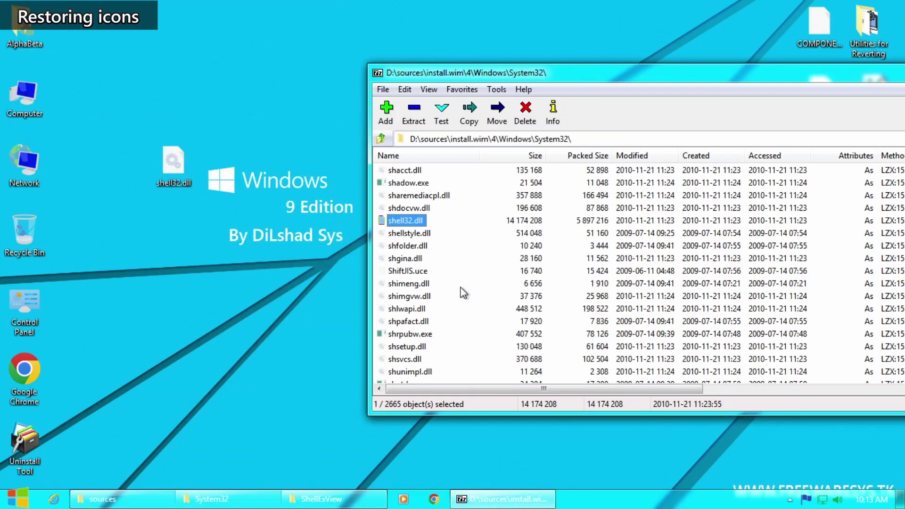
{"action": "type", "text": "imageres"}
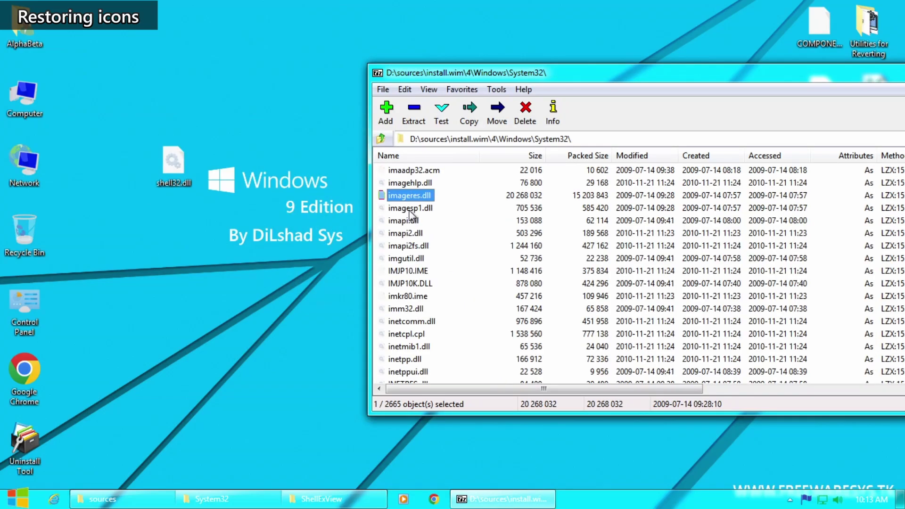
{"action": "left_click_drag", "start_coordinate": [270, 185], "coordinate": [271, 187]}
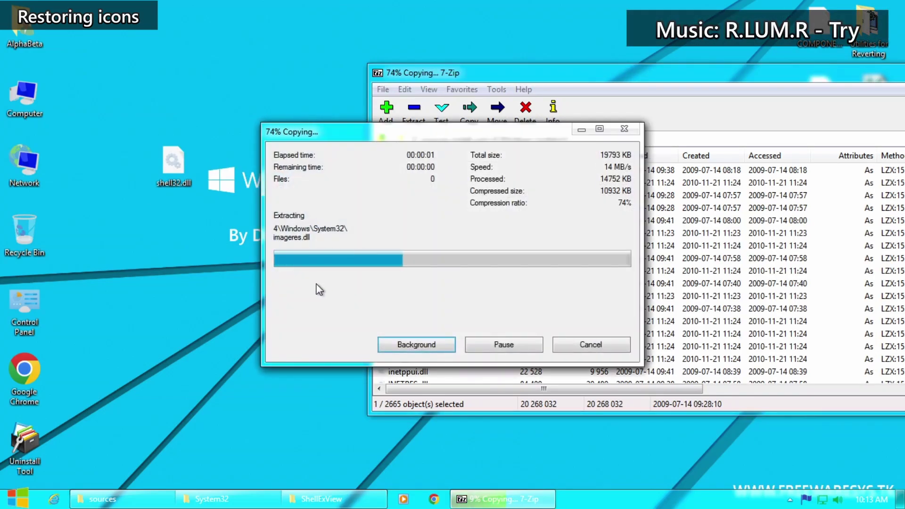
Go up to the archive's 4\Windows folder and extract explorer.exe to the desktop.
{"action": "left_click", "coordinate": [436, 240]}
{"action": "scroll", "coordinate": [434, 250], "scroll_direction": "up", "scroll_amount": 14}
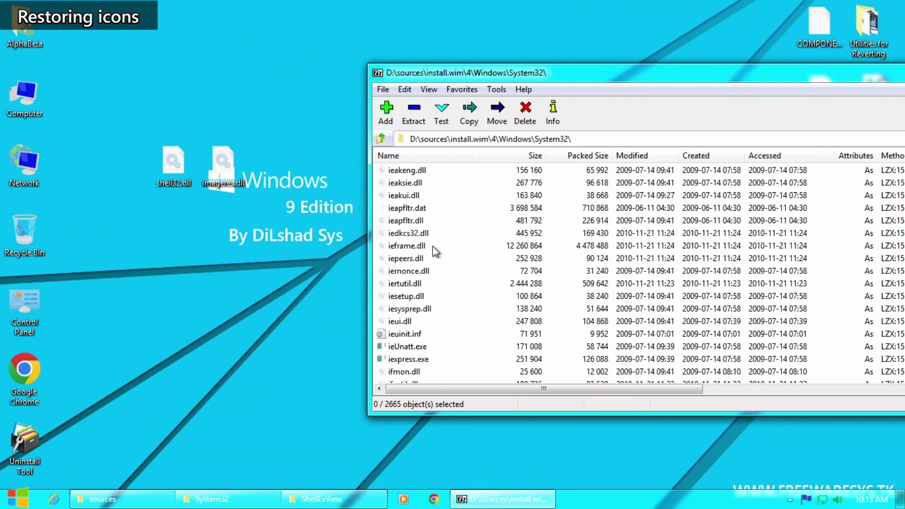
{"action": "left_click_drag", "start_coordinate": [499, 75], "coordinate": [335, 83]}
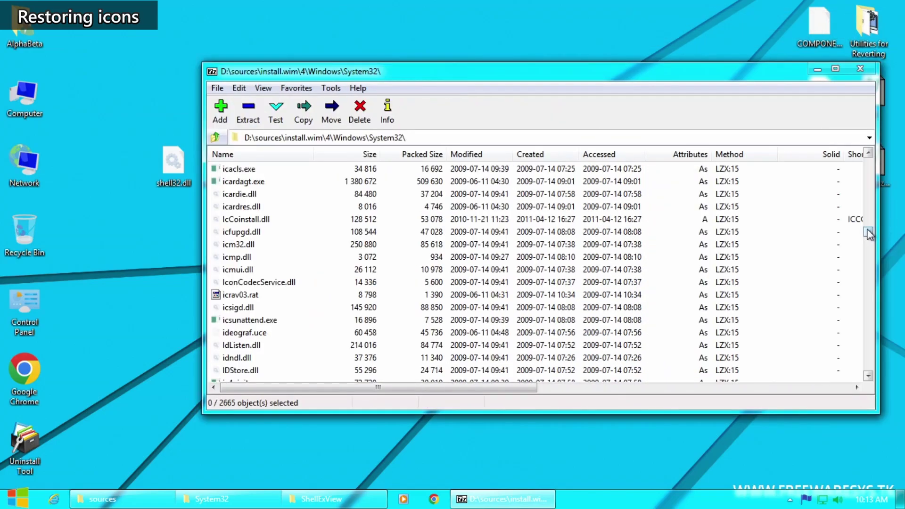
{"action": "left_click_drag", "start_coordinate": [867, 232], "coordinate": [867, 160]}
{"action": "left_click", "coordinate": [216, 137]}
{"action": "key", "text": "e"}
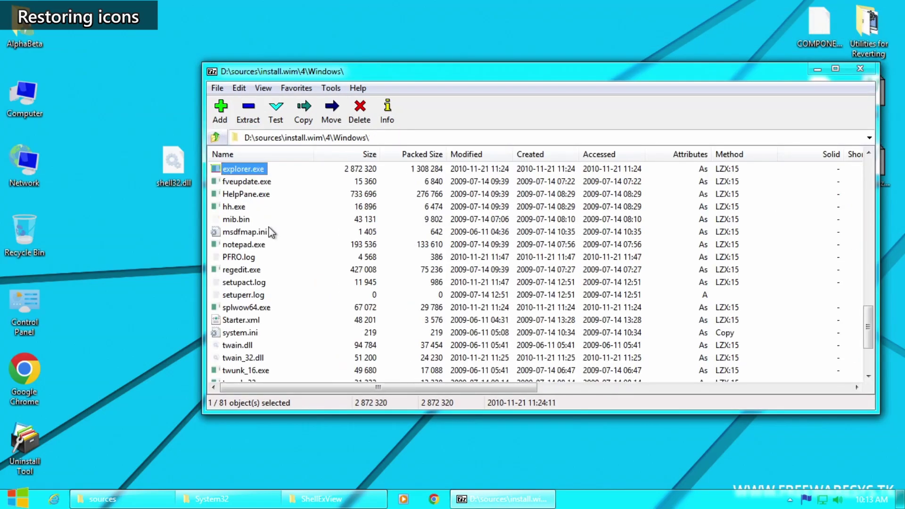
{"action": "left_click_drag", "start_coordinate": [158, 242], "coordinate": [158, 243]}
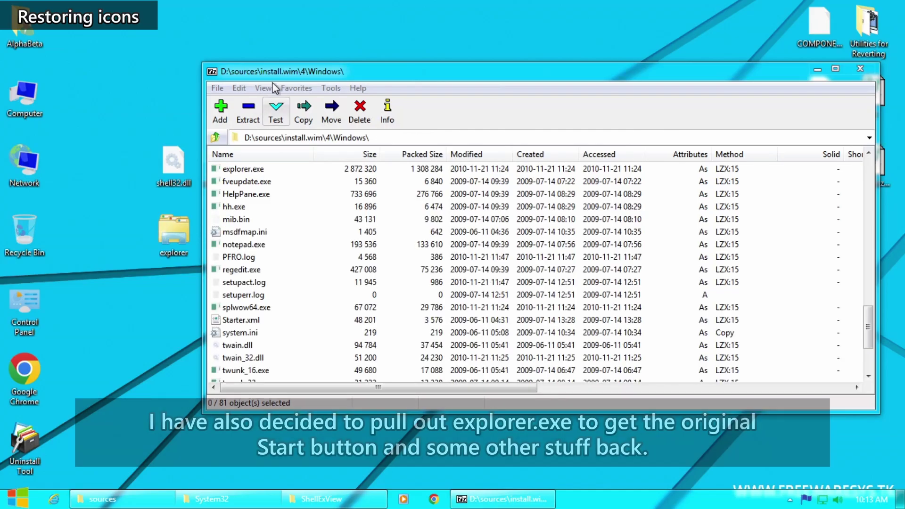
Return to the archive's System32 folder and look through the files starting with "ex".
{"action": "left_click_drag", "start_coordinate": [282, 75], "coordinate": [440, 90]}
{"action": "left_click", "coordinate": [413, 278]}
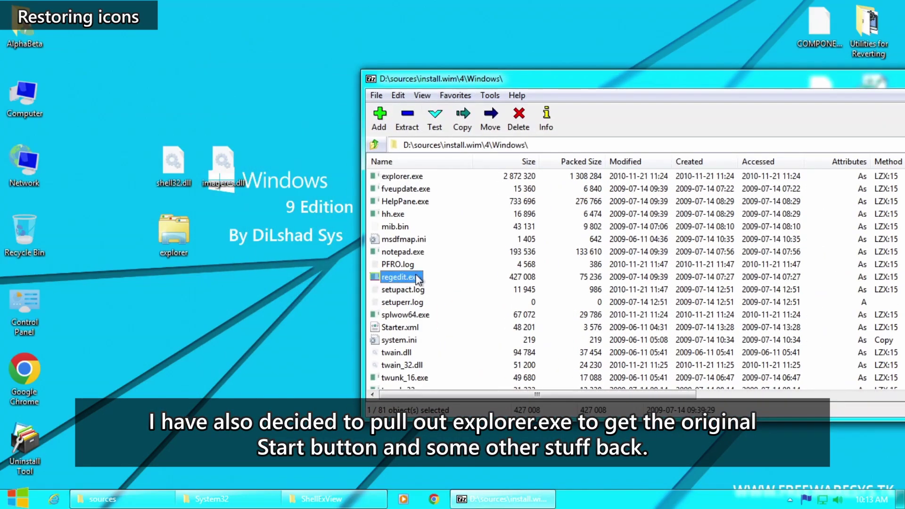
{"action": "scroll", "coordinate": [414, 280], "scroll_direction": "up", "scroll_amount": 8}
{"action": "double_click", "coordinate": [397, 315]}
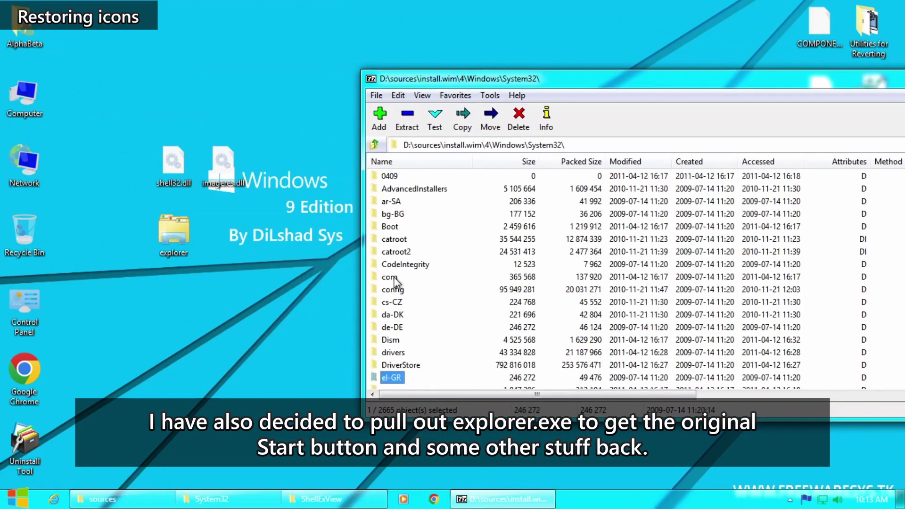
{"action": "type", "text": "ex"}
{"action": "left_click_drag", "start_coordinate": [776, 86], "coordinate": [502, 65]}
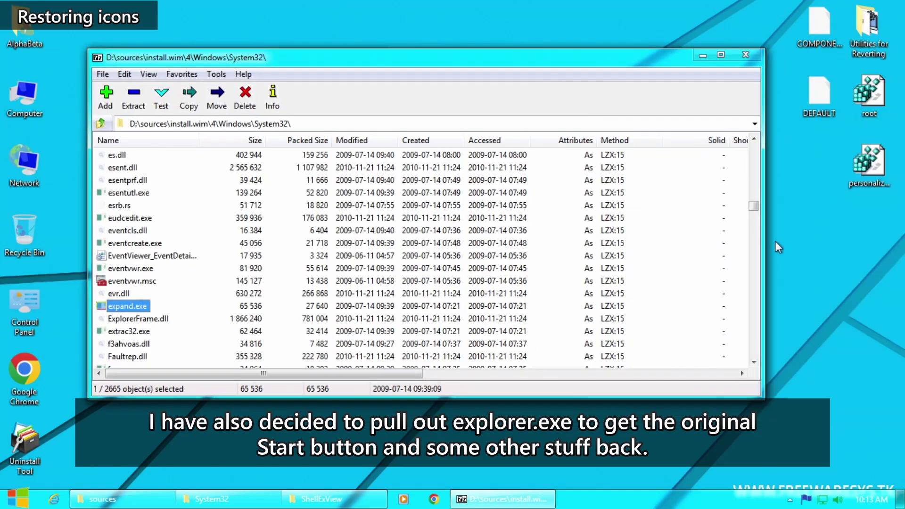
{"action": "left_click_drag", "start_coordinate": [752, 211], "coordinate": [752, 152]}
{"action": "left_click_drag", "start_coordinate": [411, 58], "coordinate": [669, 87]}
Open the en-US folder inside System32 and extract shell32.dll.mui to the desktop.
{"action": "type", "text": "shell32"}
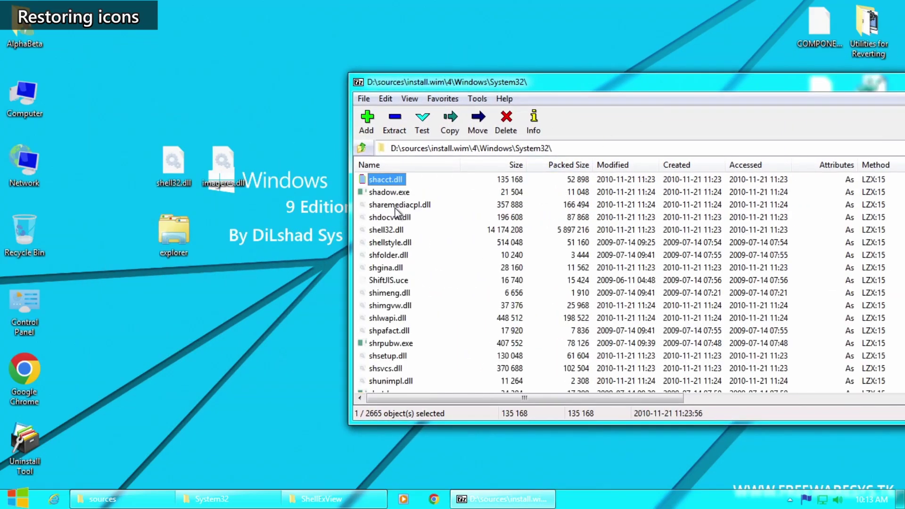
{"action": "scroll", "coordinate": [388, 222], "scroll_direction": "up", "scroll_amount": 3}
{"action": "left_click", "coordinate": [383, 230]}
{"action": "type", "text": "en-"}
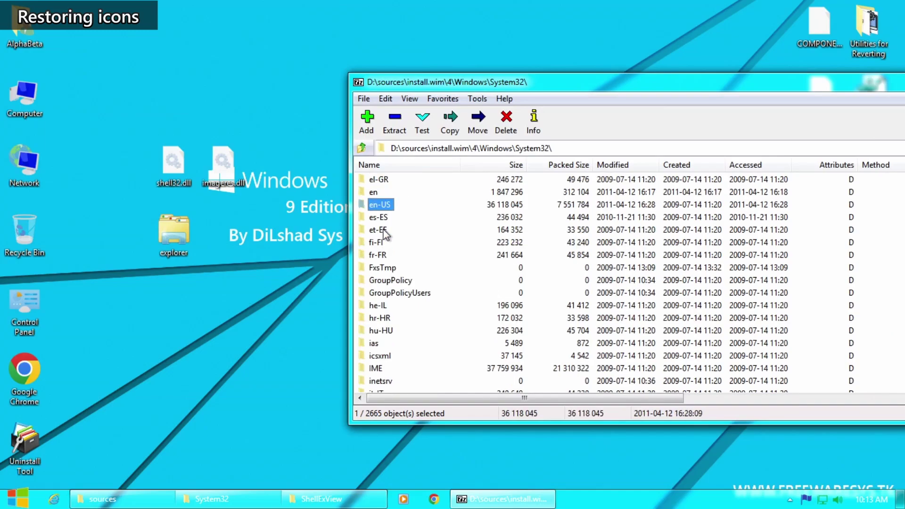
{"action": "key", "text": "Return"}
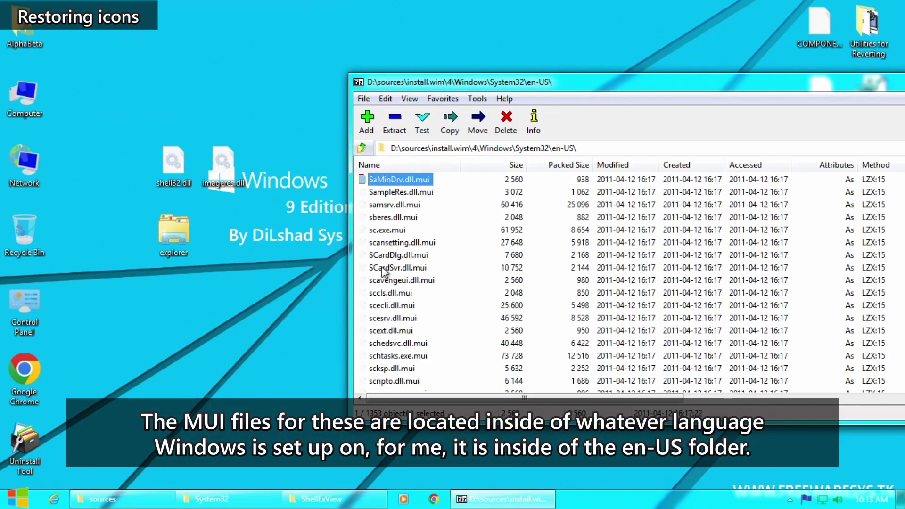
{"action": "left_click", "coordinate": [385, 280]}
{"action": "type", "text": "shlwapi"}
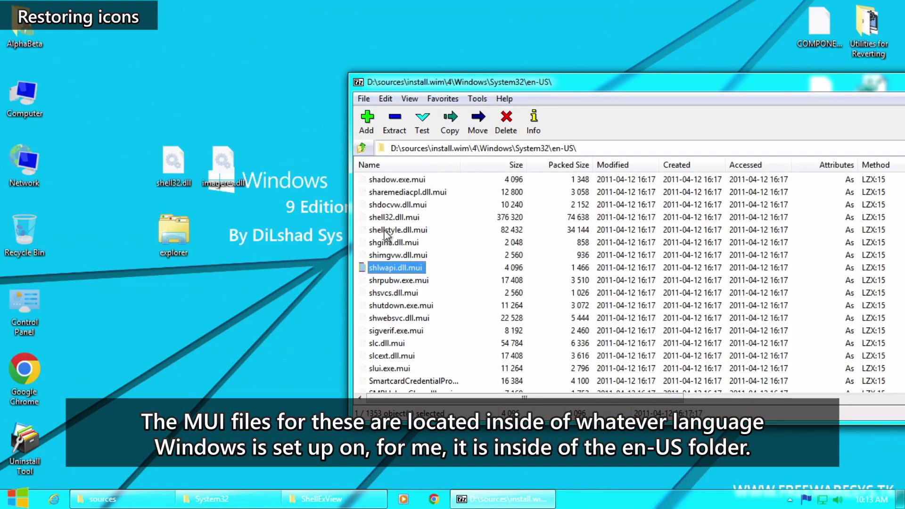
{"action": "left_click_drag", "start_coordinate": [395, 218], "coordinate": [281, 182]}
Find imageres.dll.mui in the archive's System32\en-US folder and extract it to the desktop.
{"action": "type", "text": "u"}
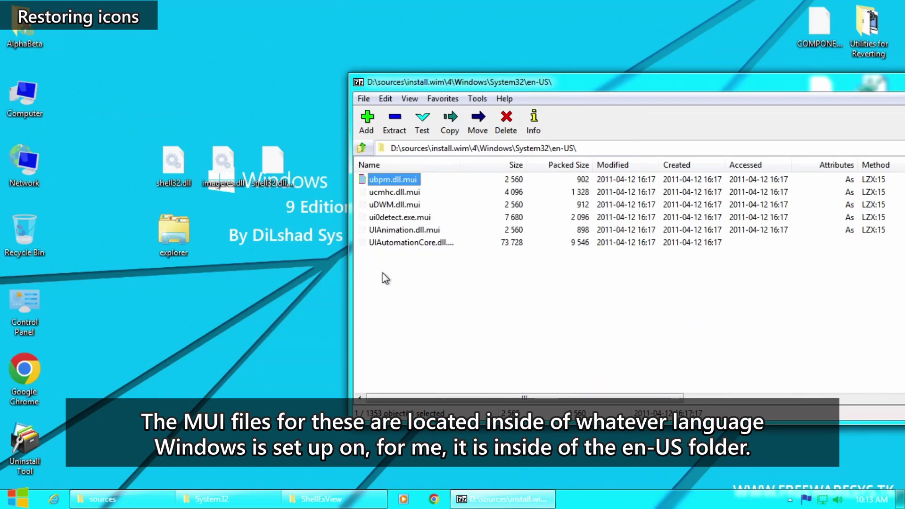
{"action": "type", "text": "m"}
{"action": "left_click", "coordinate": [388, 318]}
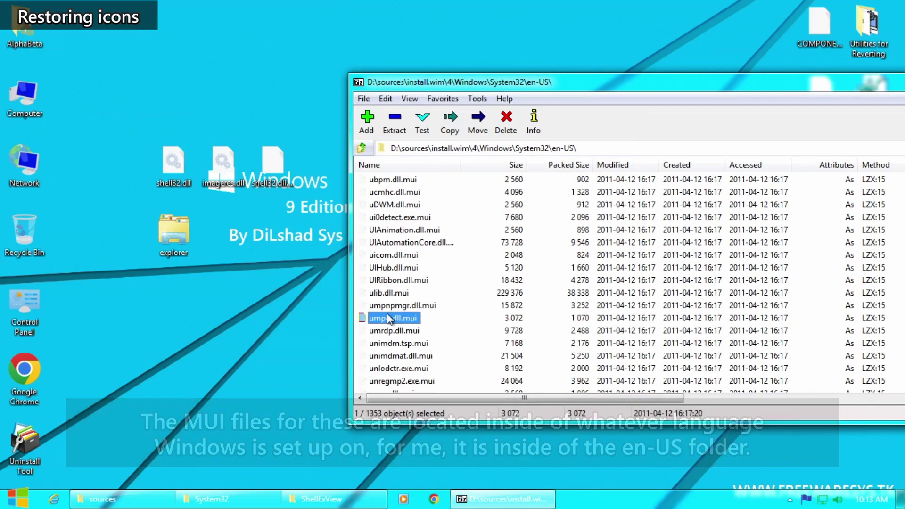
{"action": "scroll", "coordinate": [406, 259], "scroll_direction": "up", "scroll_amount": 10}
{"action": "scroll", "coordinate": [404, 256], "scroll_direction": "up", "scroll_amount": 15}
{"action": "left_click", "coordinate": [391, 218]}
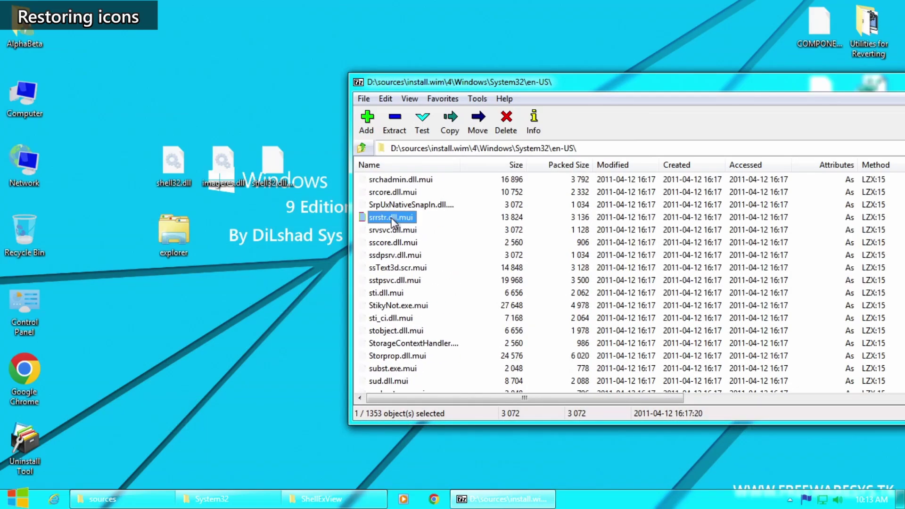
{"action": "type", "text": "imag"}
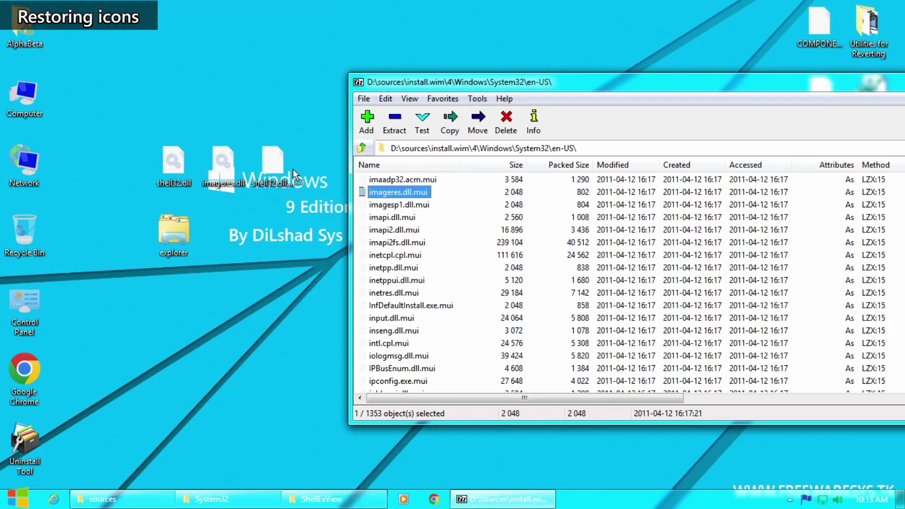
{"action": "left_click_drag", "start_coordinate": [293, 170], "coordinate": [312, 170]}
Extract explorer.exe.mui from the archive's 4\Windows\en-US folder to the desktop, and close the archive.
{"action": "left_click", "coordinate": [361, 148]}
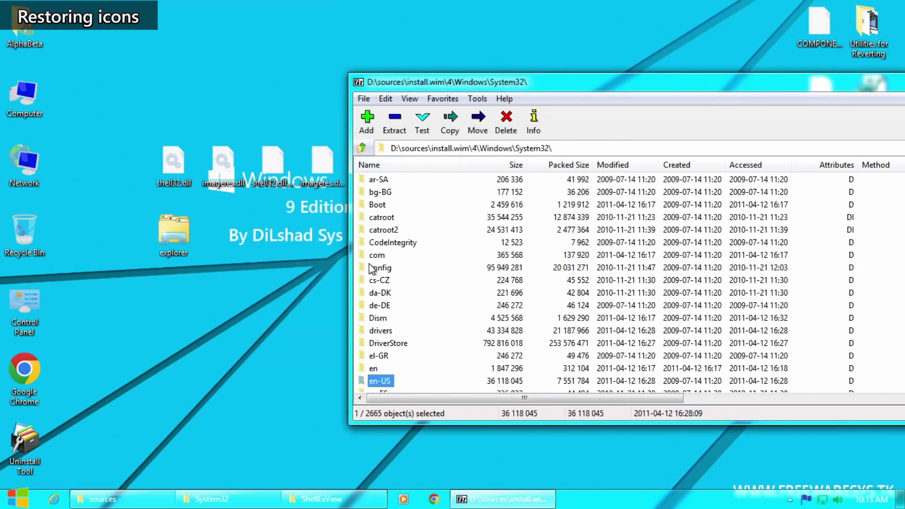
{"action": "left_click", "coordinate": [362, 147]}
{"action": "left_click", "coordinate": [392, 246]}
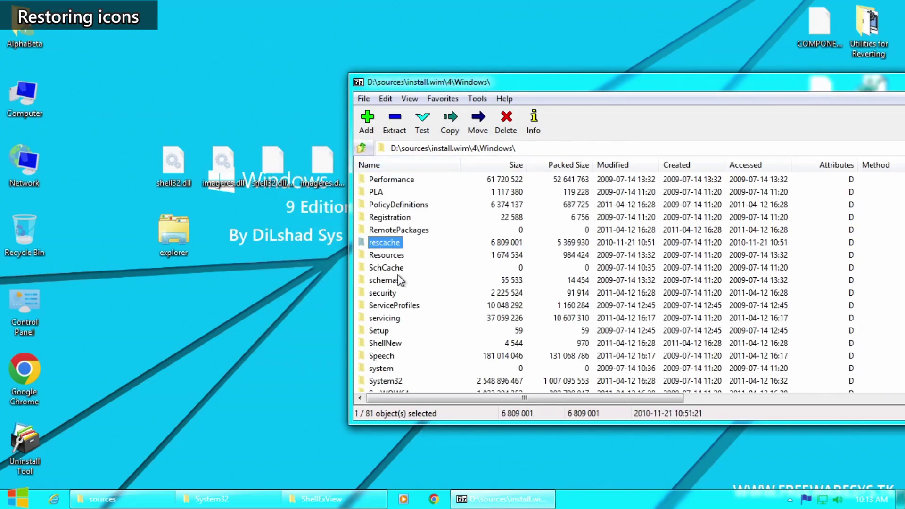
{"action": "double_click", "coordinate": [399, 385]}
{"action": "left_click", "coordinate": [362, 148]}
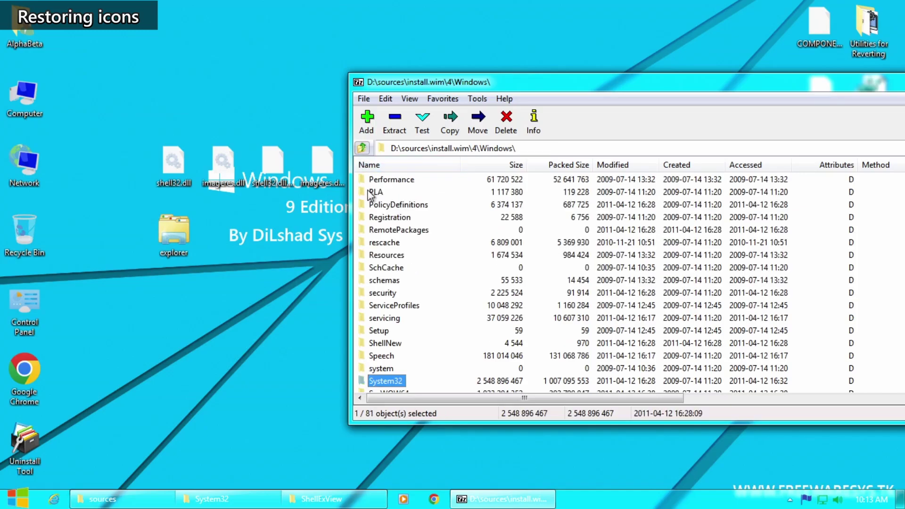
{"action": "scroll", "coordinate": [400, 281], "scroll_direction": "down", "scroll_amount": 1}
{"action": "scroll", "coordinate": [399, 278], "scroll_direction": "up", "scroll_amount": 6}
{"action": "key", "text": "e"}
{"action": "key", "text": "n"}
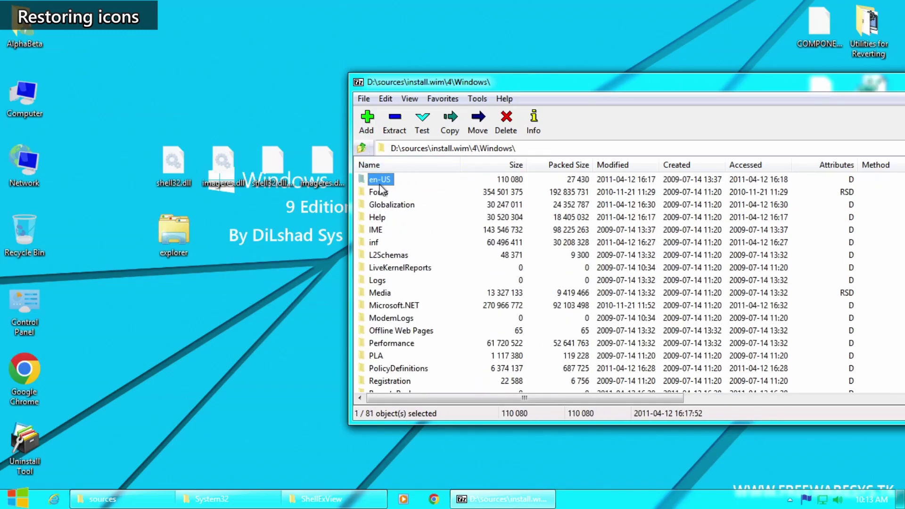
{"action": "key", "text": "Return"}
{"action": "left_click_drag", "start_coordinate": [390, 205], "coordinate": [203, 257]}
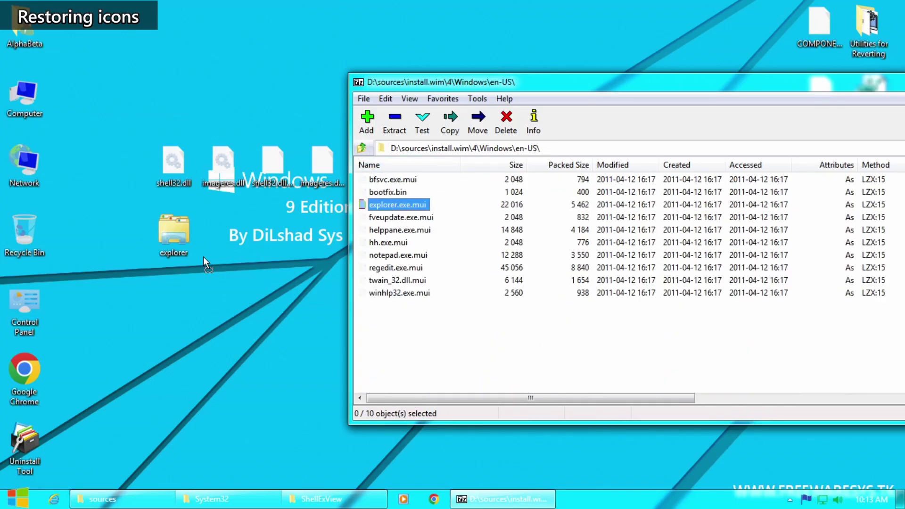
{"action": "key", "text": "alt+F4"}
Create a new folder named "replace" on Local Disk (C:).
{"action": "left_click_drag", "start_coordinate": [527, 331], "coordinate": [122, 127]}
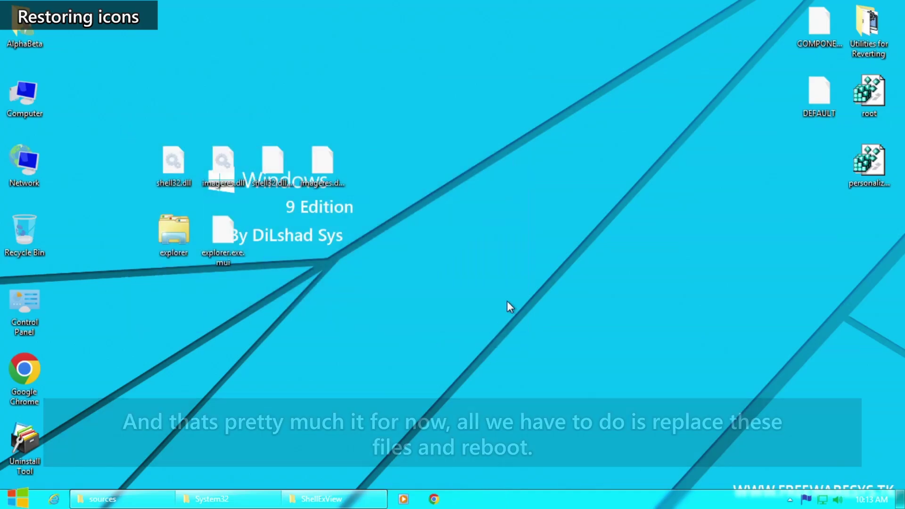
{"action": "key", "text": "super+e"}
{"action": "right_click", "coordinate": [225, 312]}
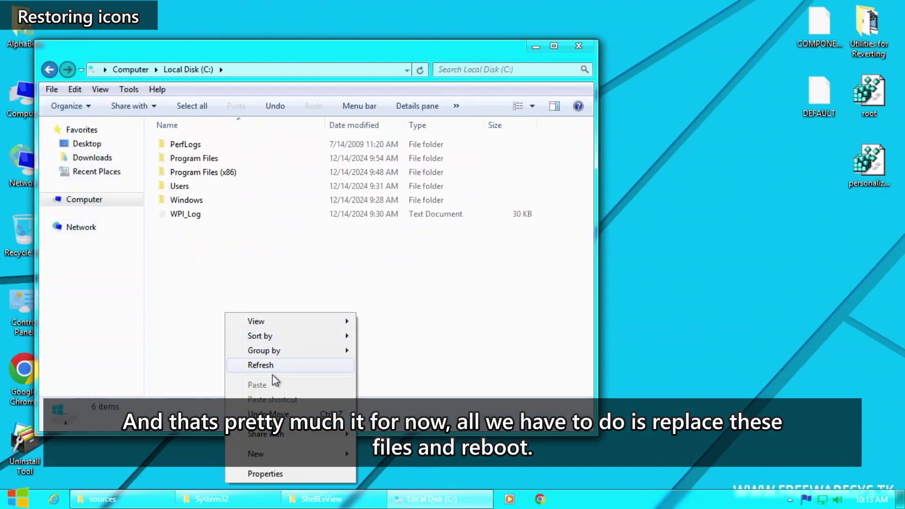
{"action": "mouse_move", "coordinate": [344, 453]}
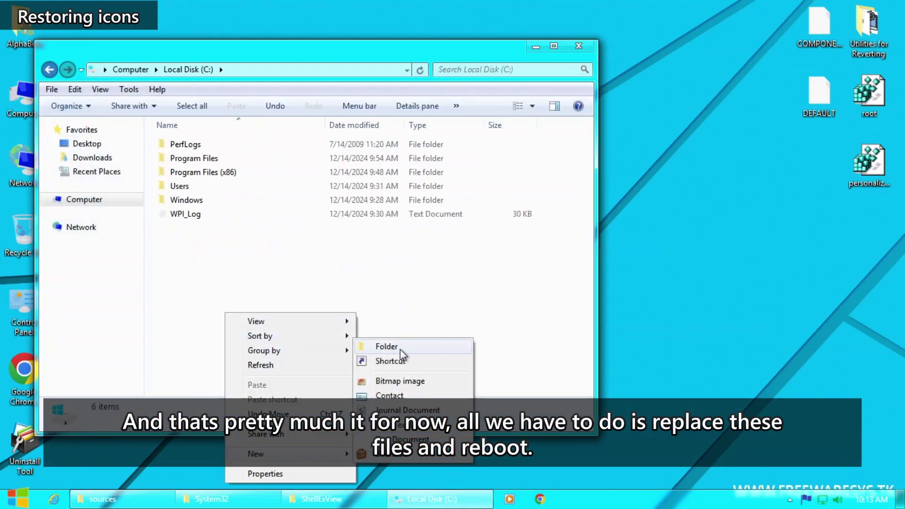
{"action": "left_click", "coordinate": [386, 346]}
{"action": "type", "text": "replace"}
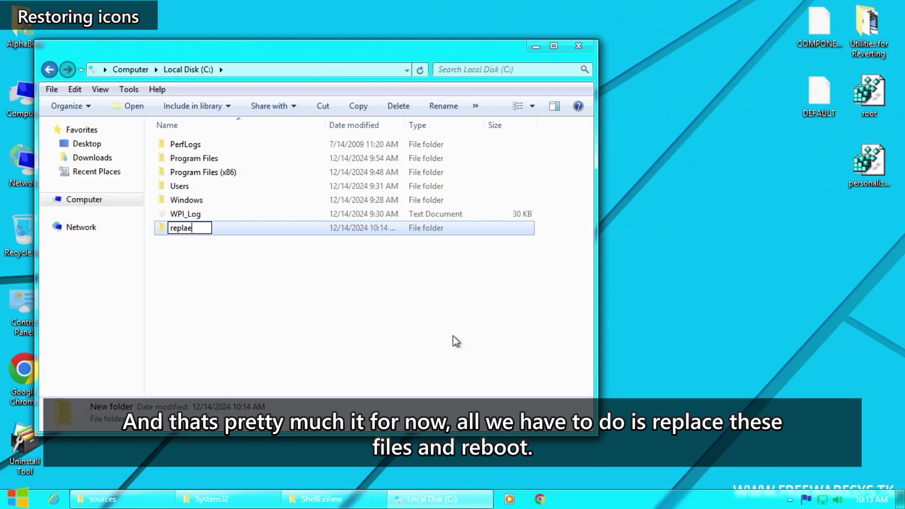
{"action": "key", "text": "BackSpace"}
{"action": "type", "text": "ce"}
{"action": "key", "text": "Return"}
Move the six extracted system files from the desktop into C:\replace, check the folder's contents and close it.
{"action": "left_click_drag", "start_coordinate": [244, 60], "coordinate": [591, 84]}
{"action": "left_click_drag", "start_coordinate": [314, 315], "coordinate": [144, 150]}
{"action": "left_click_drag", "start_coordinate": [223, 235], "coordinate": [542, 253]}
{"action": "double_click", "coordinate": [519, 252]}
{"action": "left_click_drag", "start_coordinate": [527, 334], "coordinate": [595, 137]}
{"action": "left_click_drag", "start_coordinate": [650, 75], "coordinate": [407, 47]}
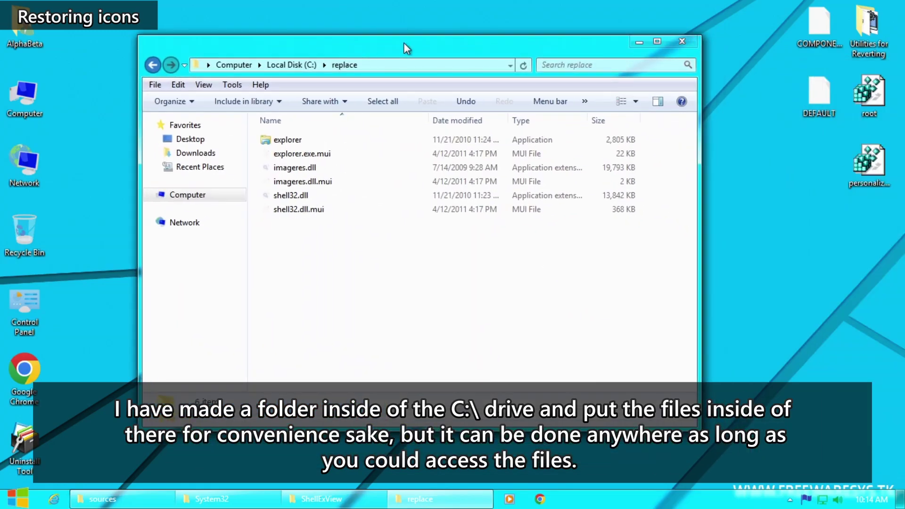
{"action": "left_click", "coordinate": [688, 42]}
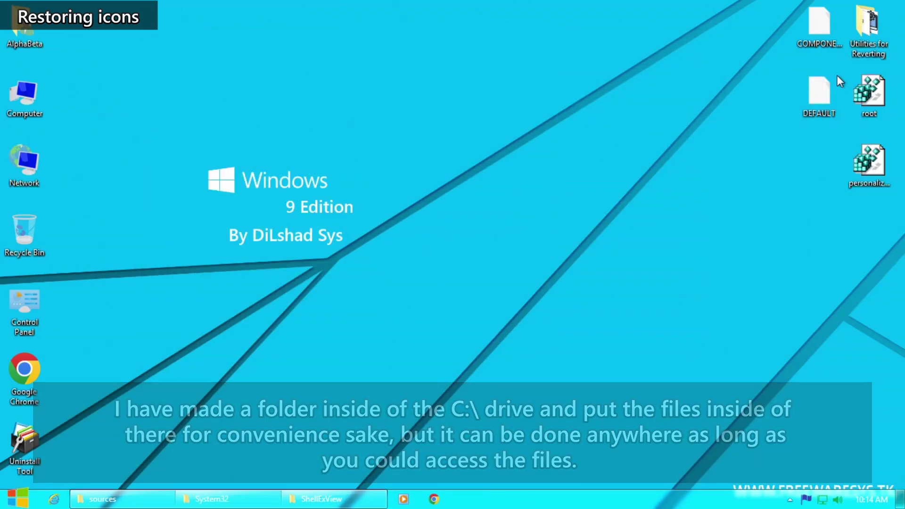
Install System Informer from the Utilities for Reverting folder, keeping the default installation folder.
{"action": "double_click", "coordinate": [853, 37]}
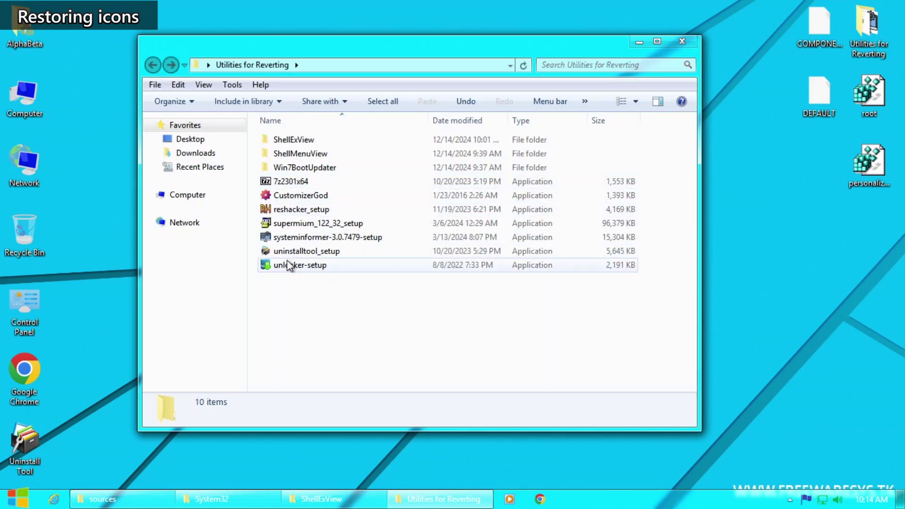
{"action": "double_click", "coordinate": [302, 237]}
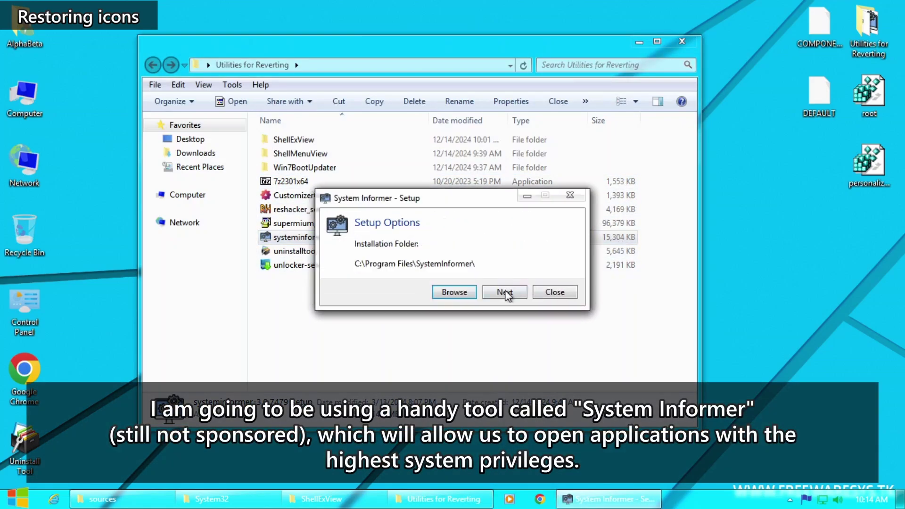
{"action": "left_click", "coordinate": [504, 292]}
{"action": "left_click", "coordinate": [556, 271]}
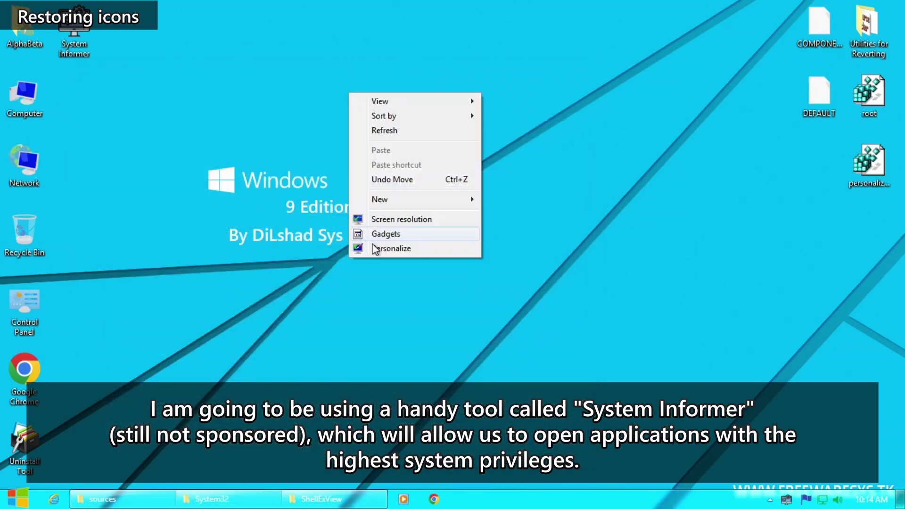
Hide the Computer, User's Files, Network and Control Panel desktop icons, and close the personalization settings.
{"action": "left_click", "coordinate": [403, 248]}
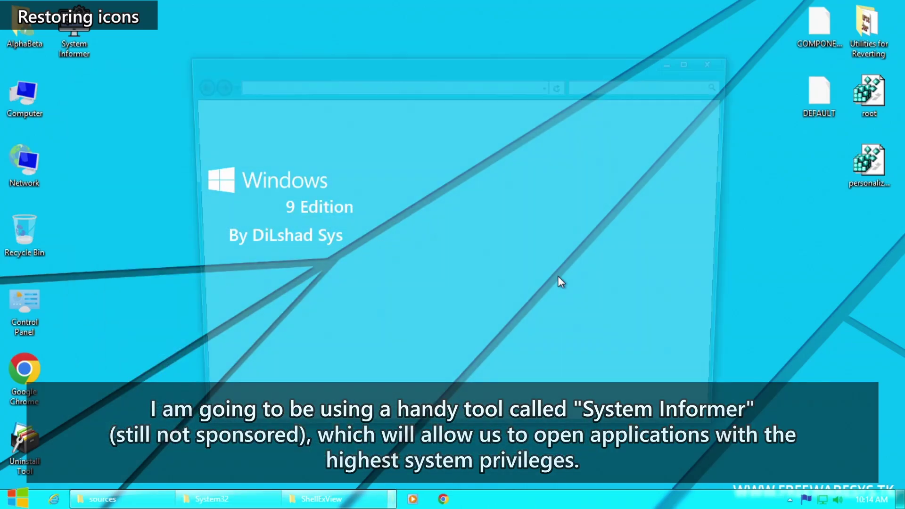
{"action": "left_click", "coordinate": [230, 151]}
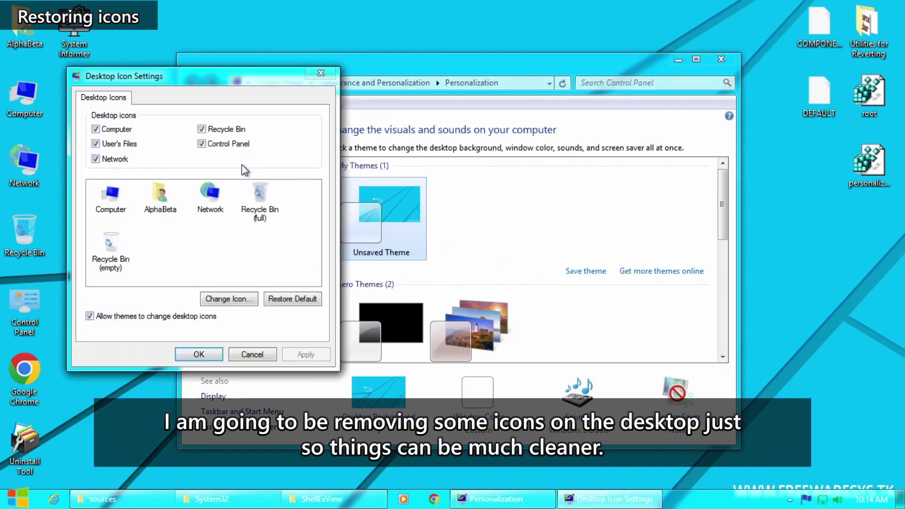
{"action": "left_click", "coordinate": [117, 129]}
{"action": "left_click", "coordinate": [113, 143]}
{"action": "left_click", "coordinate": [113, 159]}
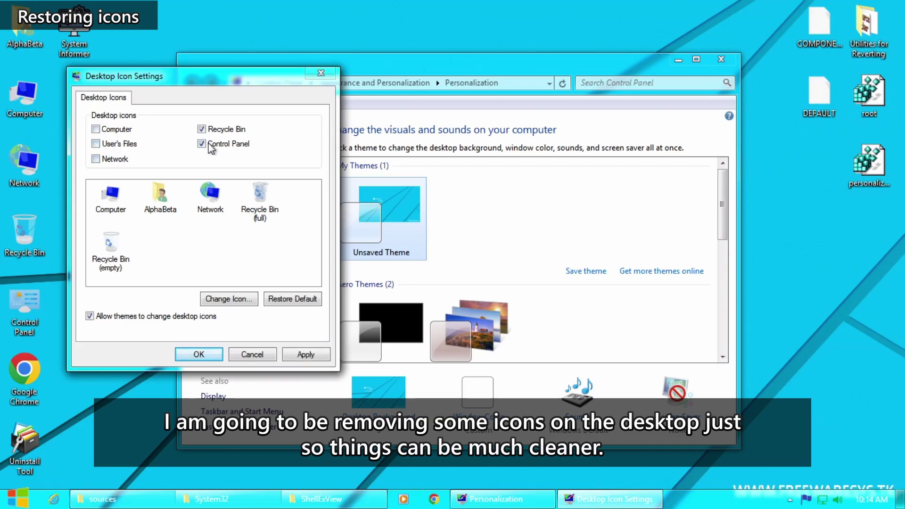
{"action": "left_click", "coordinate": [306, 354]}
{"action": "left_click", "coordinate": [207, 356]}
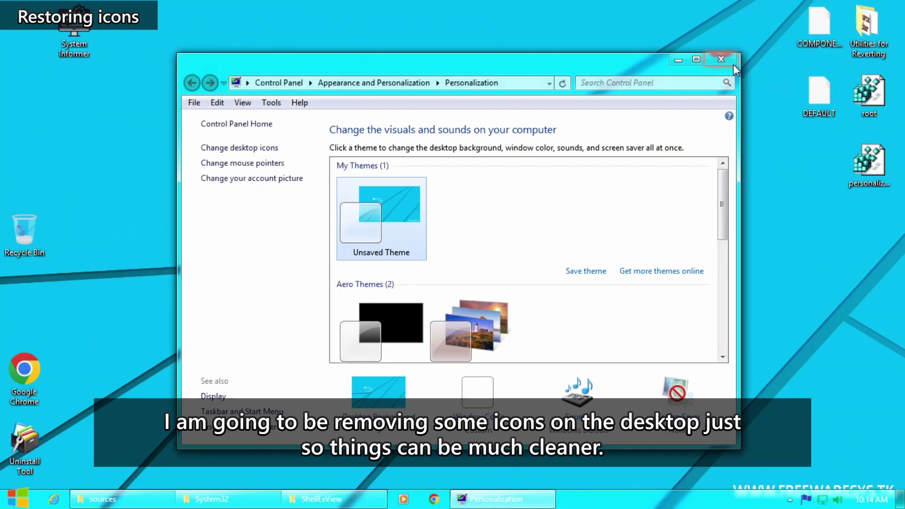
{"action": "left_click", "coordinate": [721, 59]}
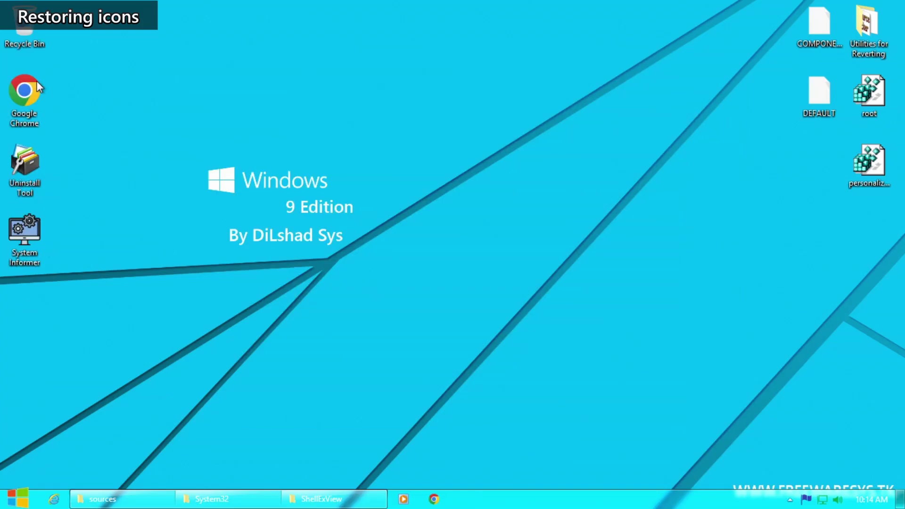
Launch a command prompt with system privileges through System Informer, and close the leftover folder windows.
{"action": "double_click", "coordinate": [29, 259]}
{"action": "left_click", "coordinate": [90, 94]}
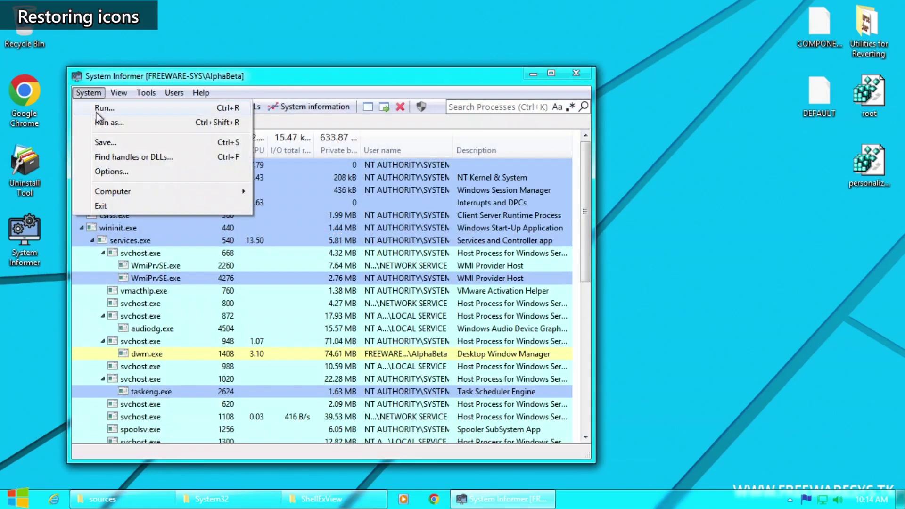
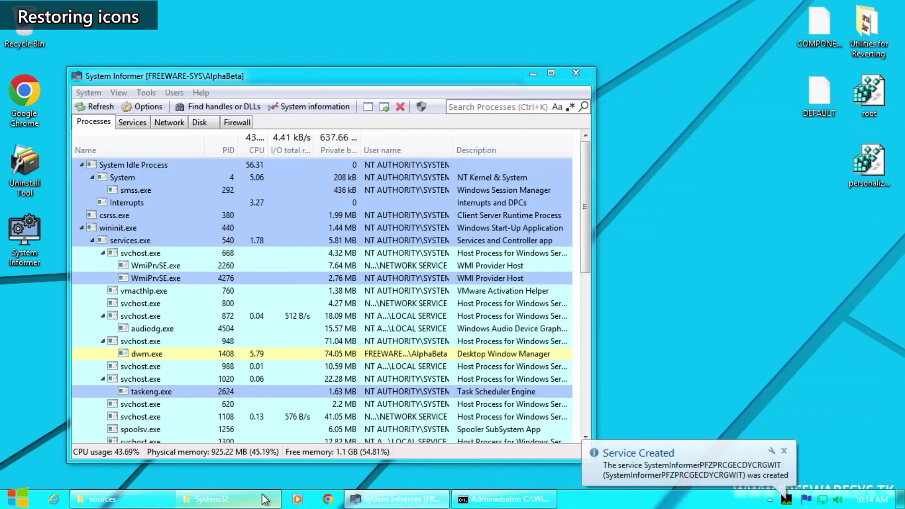
{"action": "left_click", "coordinate": [255, 499]}
{"action": "key", "text": "alt+F4"}
{"action": "left_click", "coordinate": [130, 502]}
{"action": "key", "text": "alt+F4"}
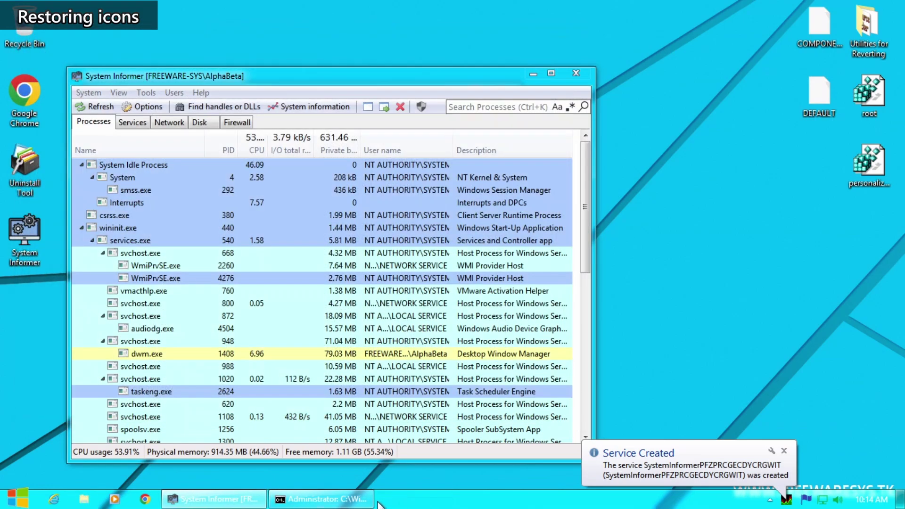
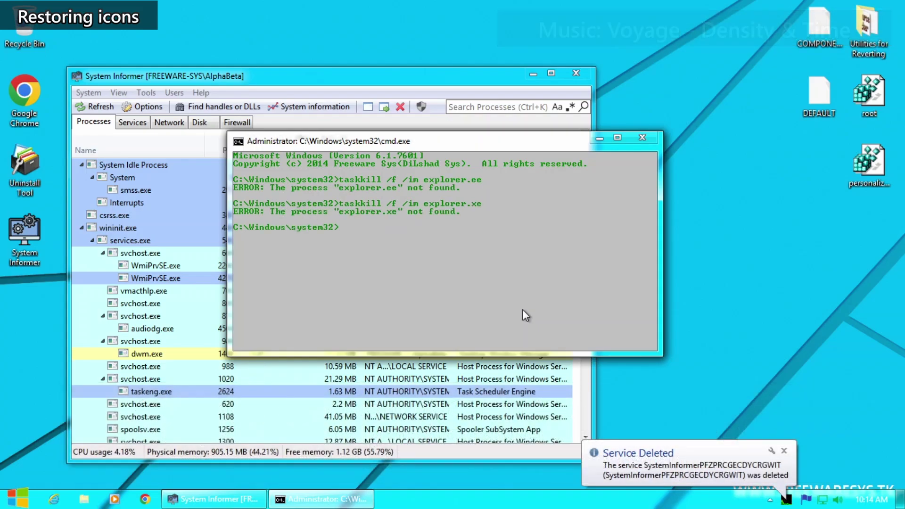
Force-end explorer.exe with taskkill, and try to delete explorer.exe from C:\Windows.
{"action": "type", "text": "taskkill /f /im explorer.exe"}
{"action": "key", "text": "Return"}
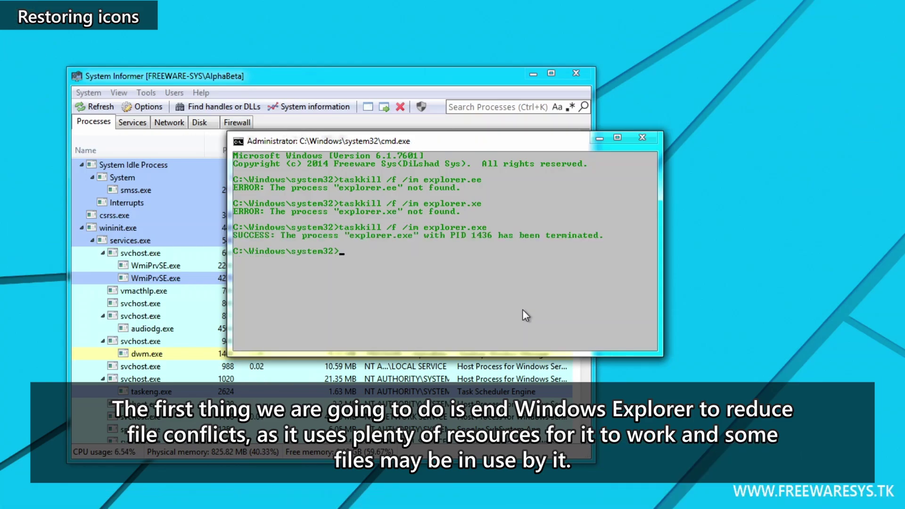
{"action": "key", "text": "Return"}
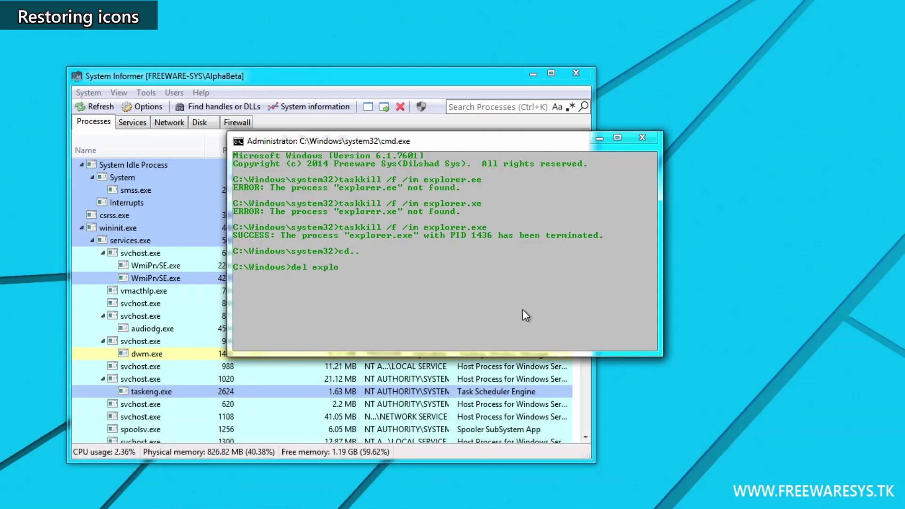
{"action": "key", "text": "Return"}
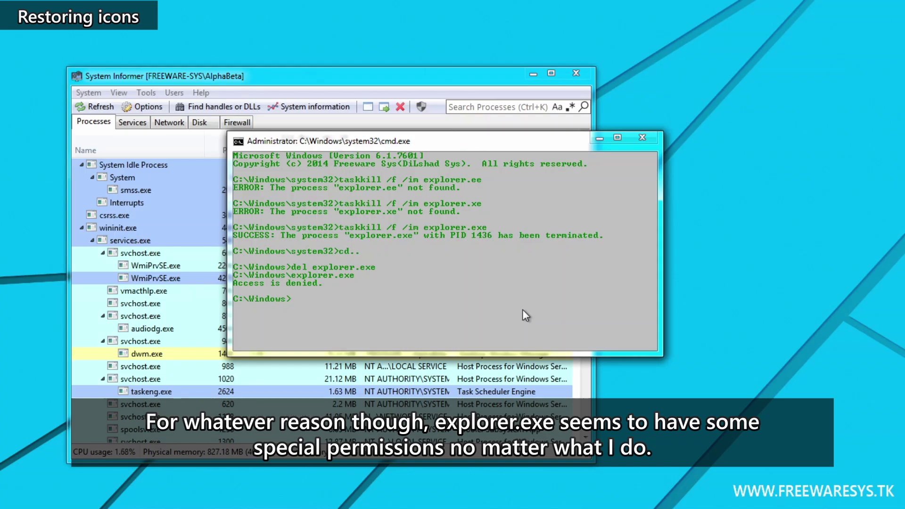
Check the command prompt's account with whoami, and take ownership of explorer.exe using takeown /f.
{"action": "type", "text": "whoami"}
{"action": "key", "text": "Return"}
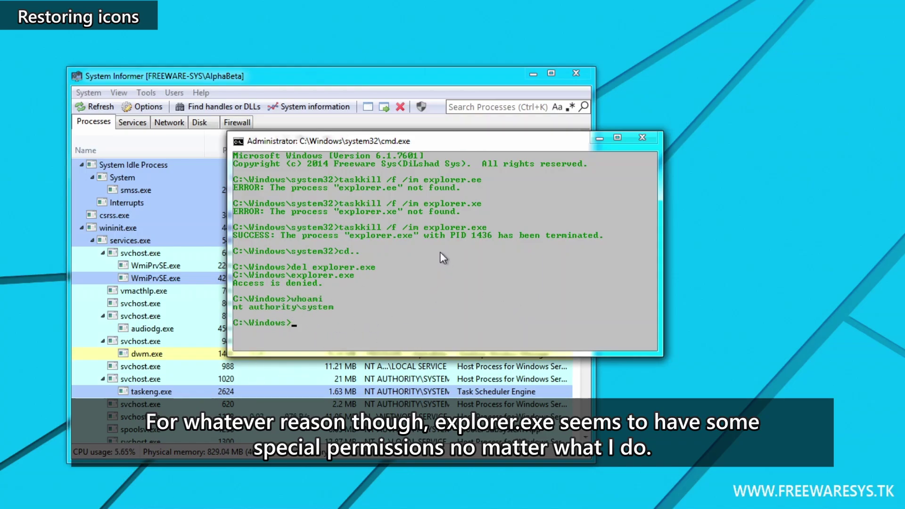
{"action": "type", "text": "takeown /fexp"}
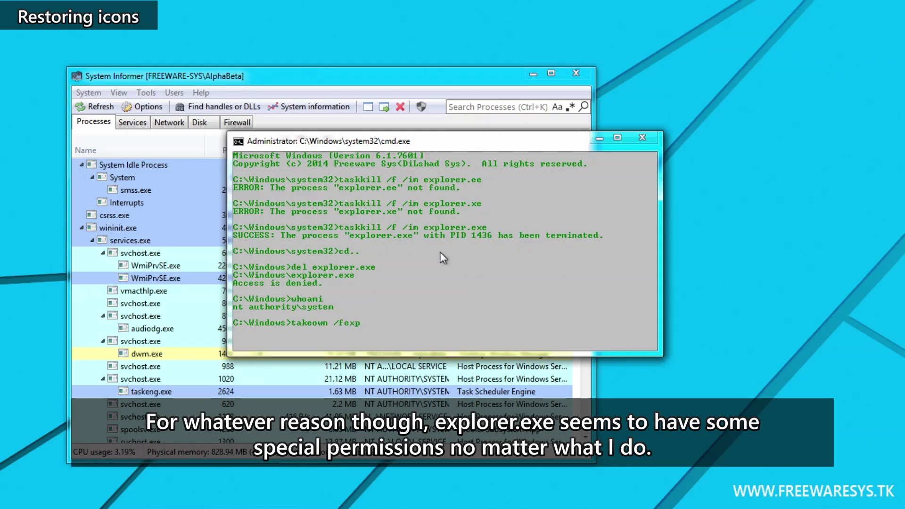
{"action": "key", "text": "BackSpace"}
{"action": "key", "text": "BackSpace"}
{"action": "key", "text": "BackSpace"}
{"action": "type", "text": "explorer.exe"}
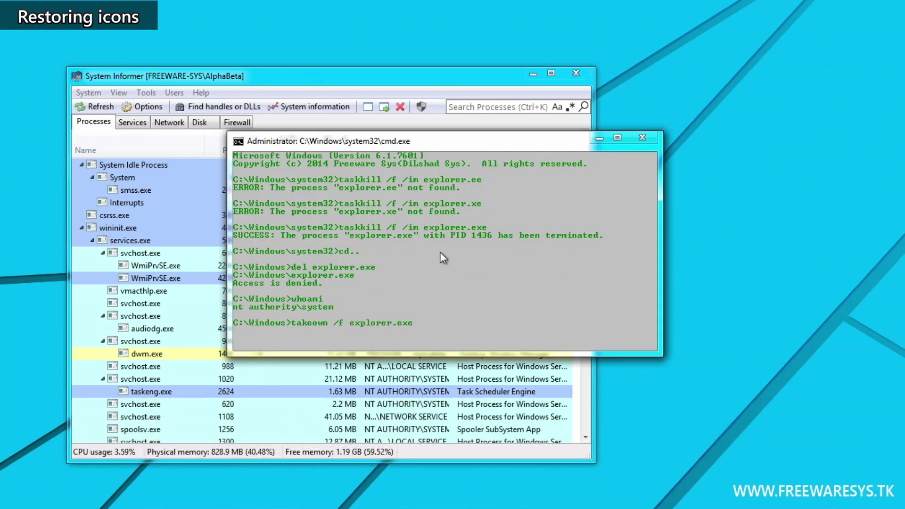
{"action": "type", "text": "lorer.exe"}
{"action": "key", "text": "Return"}
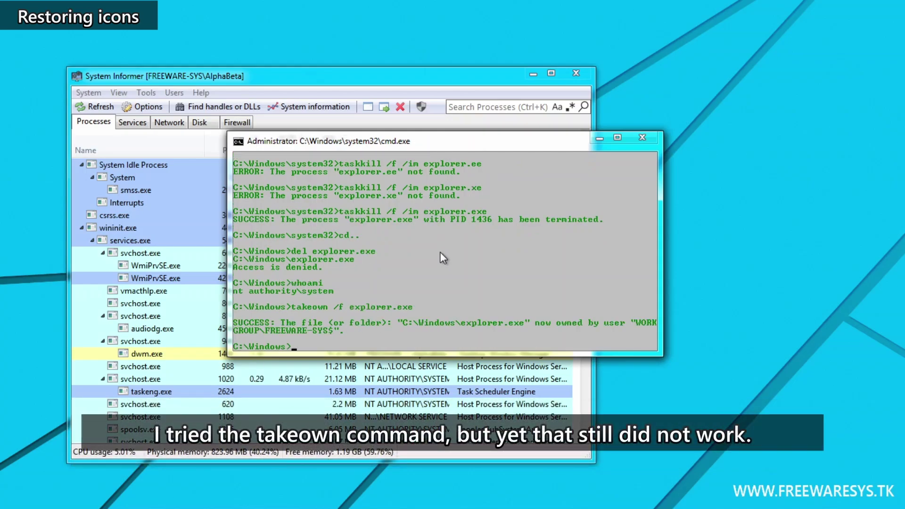
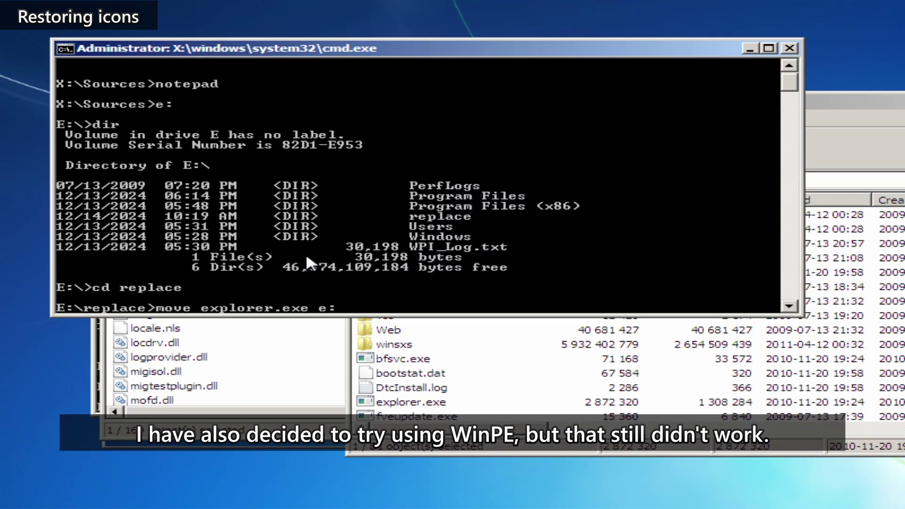
Try to move explorer.exe from E:\replace to e:\windows in the WinPE command prompt, overwriting the existing file.
{"action": "key", "text": "Return"}
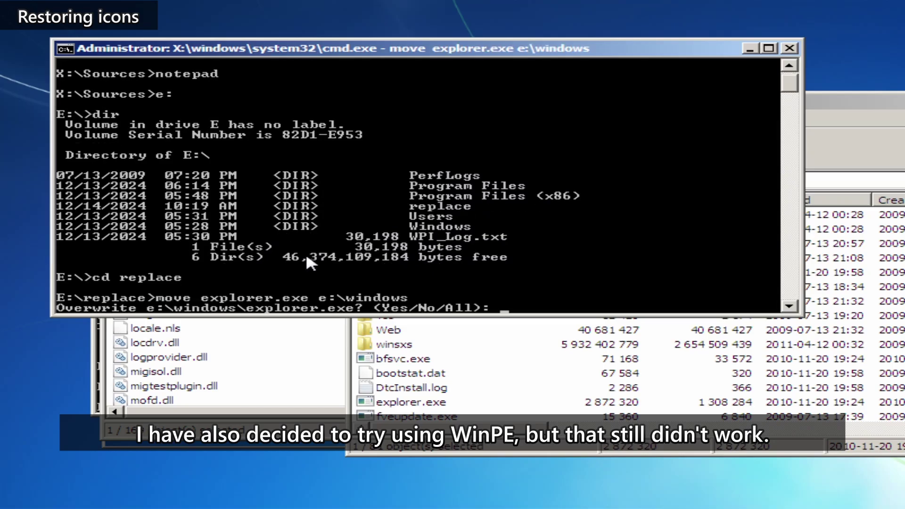
{"action": "type", "text": "y"}
{"action": "key", "text": "Return"}
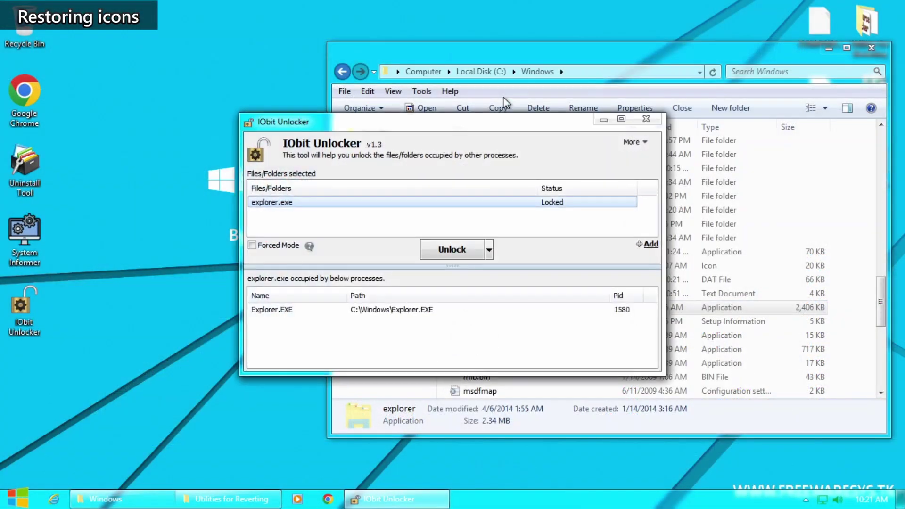
Try to unlock explorer.exe in IObit Unlocker using Forced Mode, and reopen the C:\Windows folder.
{"action": "left_click", "coordinate": [284, 245]}
{"action": "left_click", "coordinate": [453, 250]}
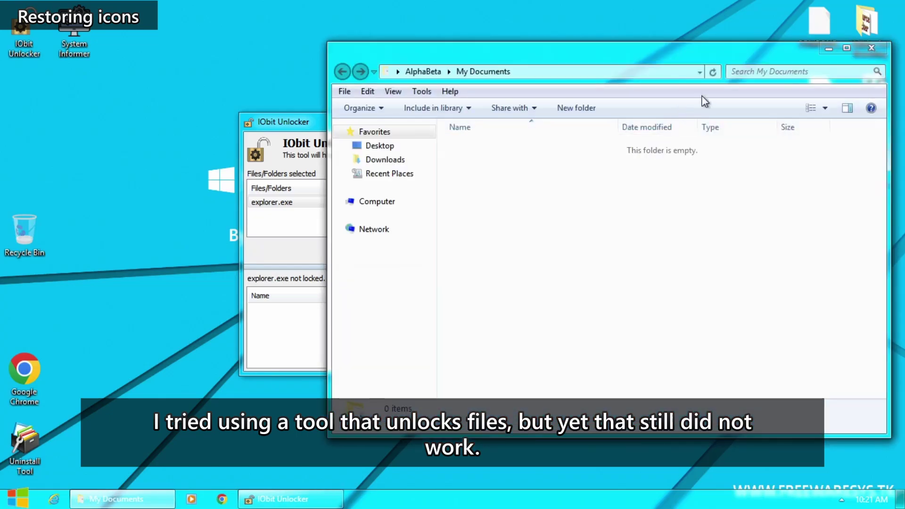
{"action": "left_click", "coordinate": [386, 203]}
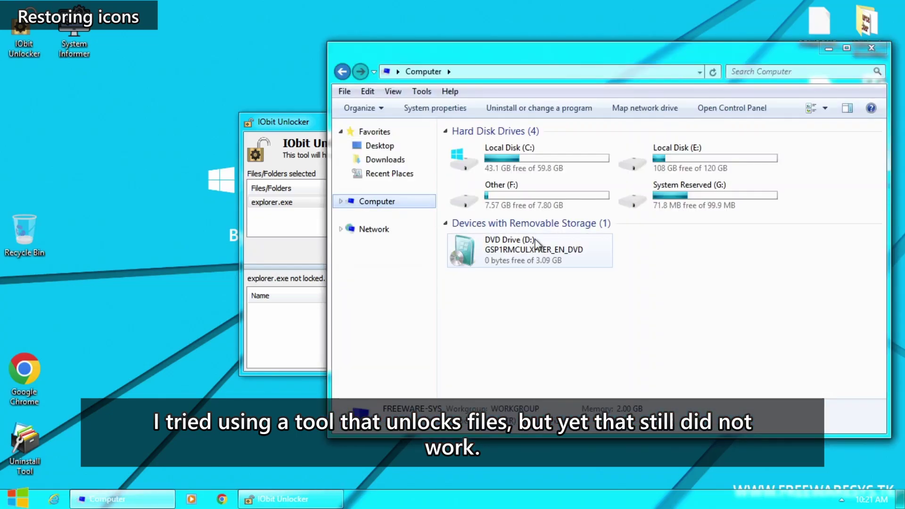
{"action": "double_click", "coordinate": [534, 162]}
{"action": "double_click", "coordinate": [496, 216]}
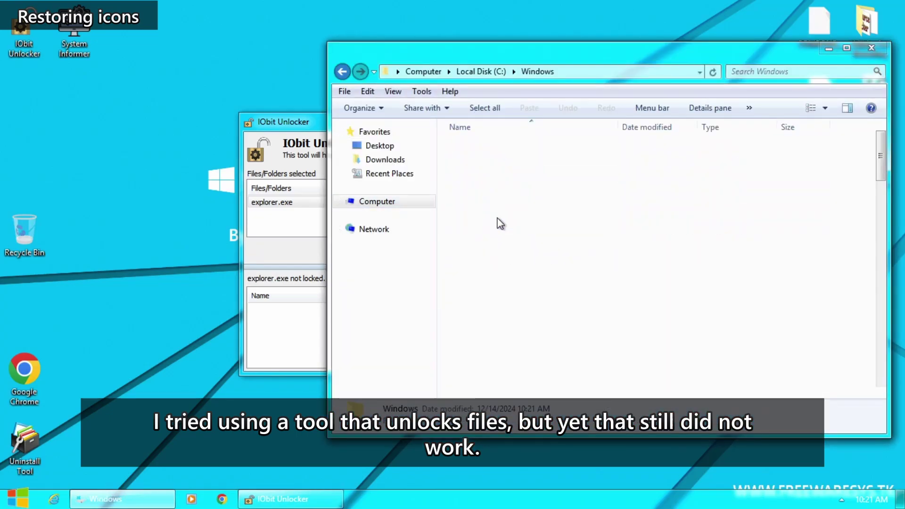
{"action": "left_click", "coordinate": [297, 124]}
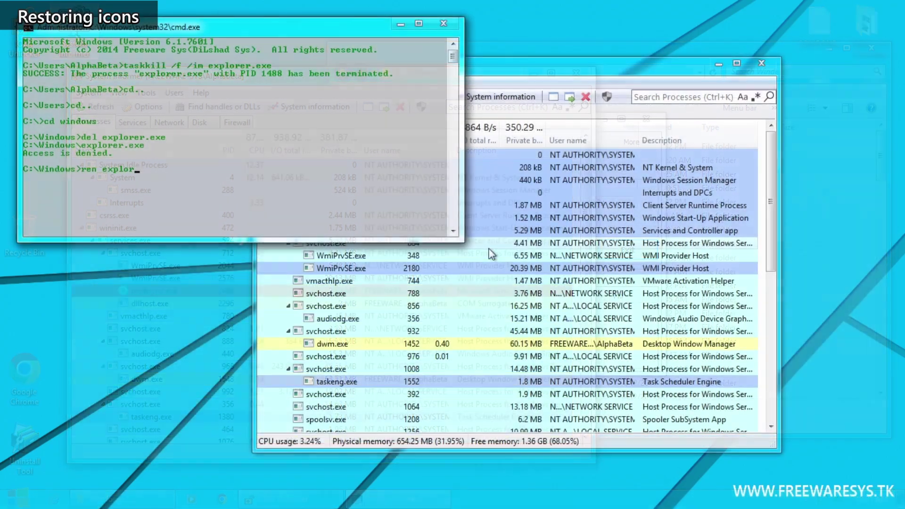
Rename explorer.exe in C:\Windows to "a" from the command prompt, and try to delete the renamed file.
{"action": "type", "text": "exe r"}
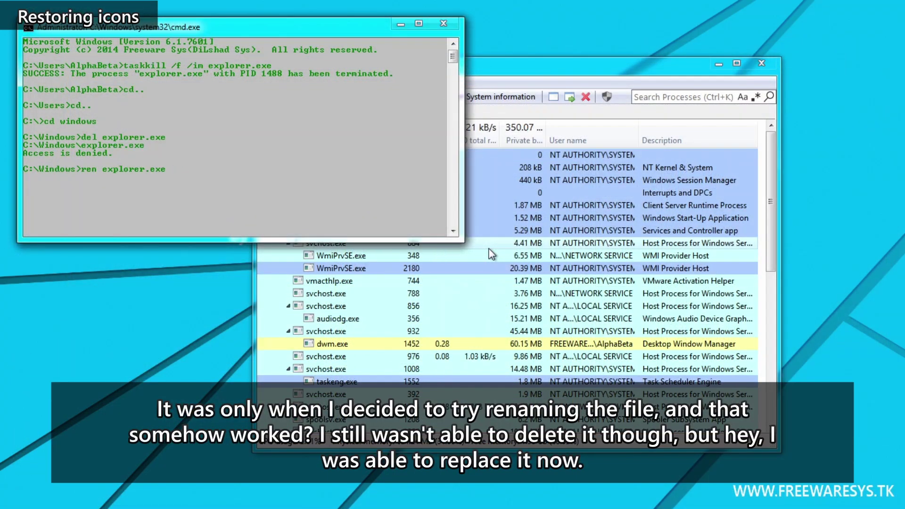
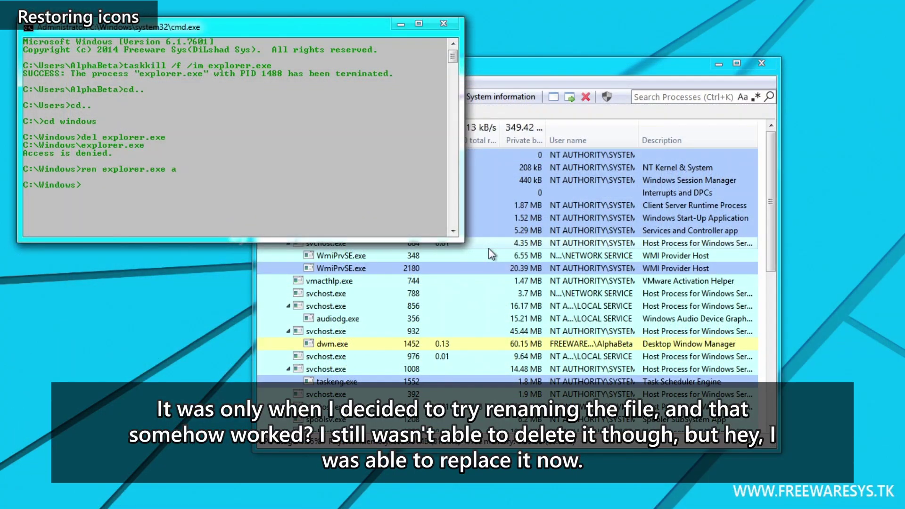
{"action": "key", "text": "Return"}
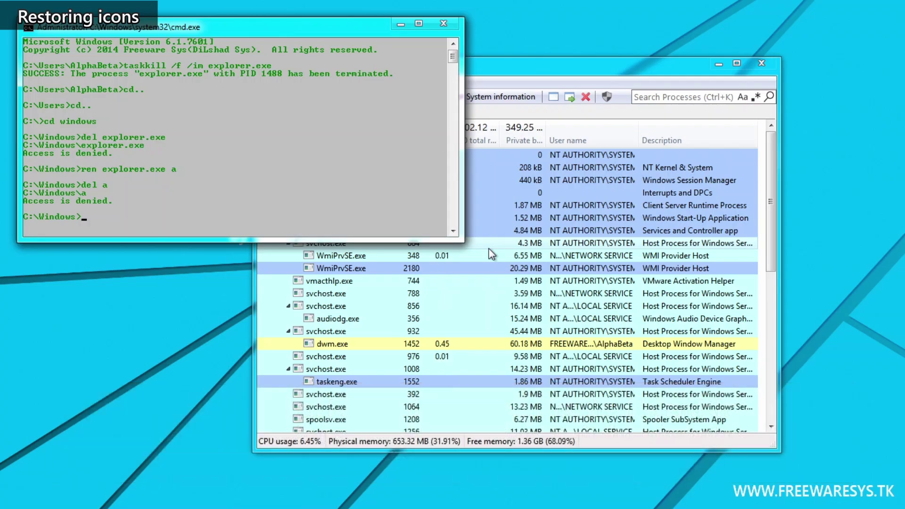
Change to C:\replace in the command prompt and move its explorer.exe to c:\windows.
{"action": "type", "text": "cd.."}
{"action": "key", "text": "Return"}
{"action": "type", "text": "cd"}
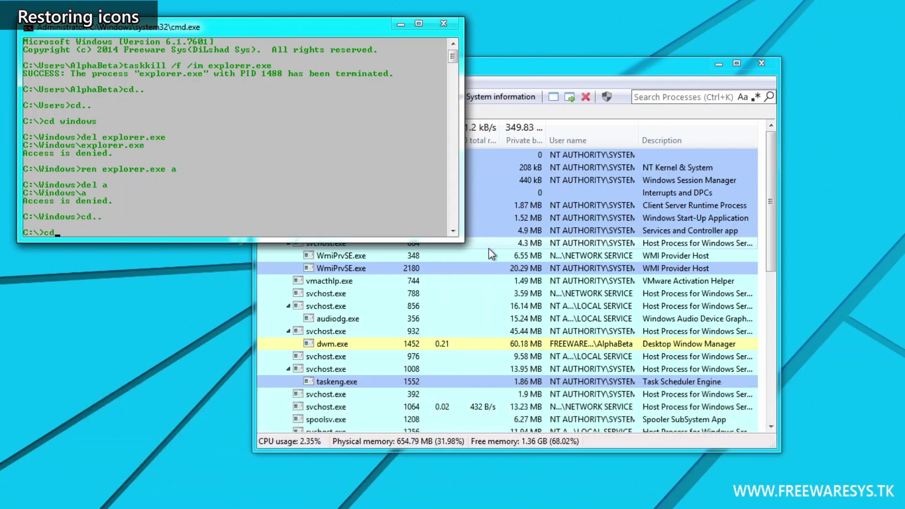
{"action": "type", "text": " replace"}
{"action": "key", "text": "Return"}
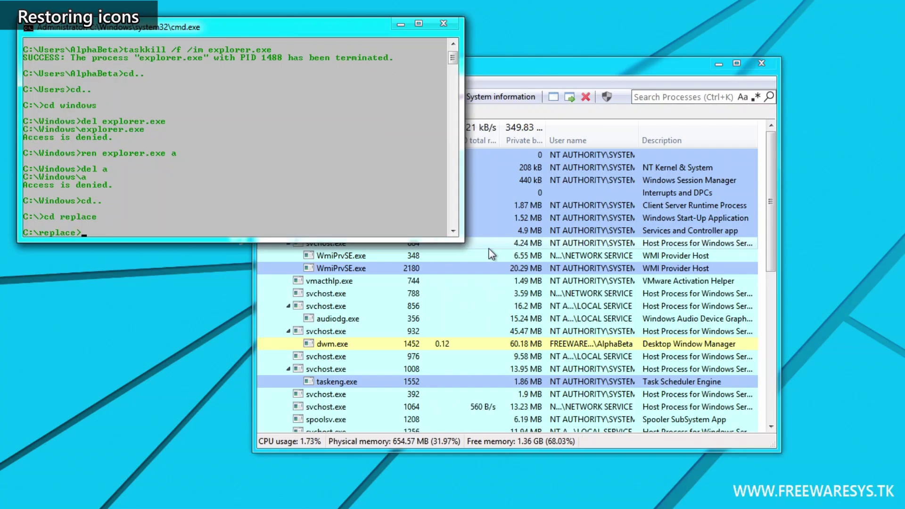
{"action": "type", "text": "move exp"}
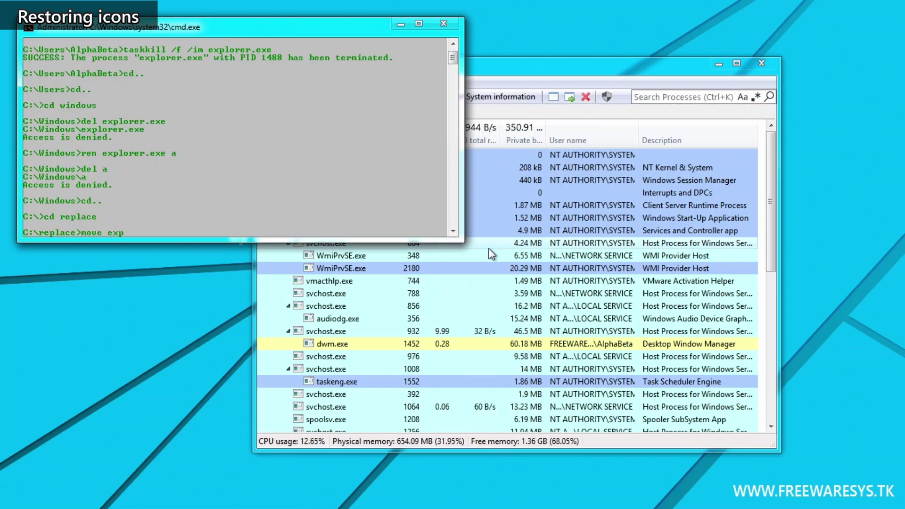
{"action": "key", "text": "Tab"}
{"action": "type", "text": "c:\\windows"}
{"action": "key", "text": "Return"}
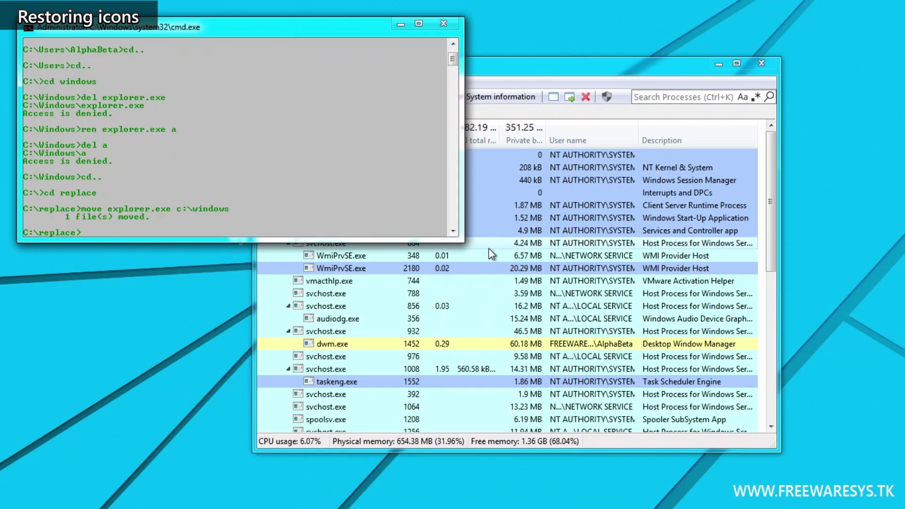
Start Explorer from the command prompt, and minimize the command prompt and System Informer windows.
{"action": "type", "text": "explorer"}
{"action": "key", "text": "Return"}
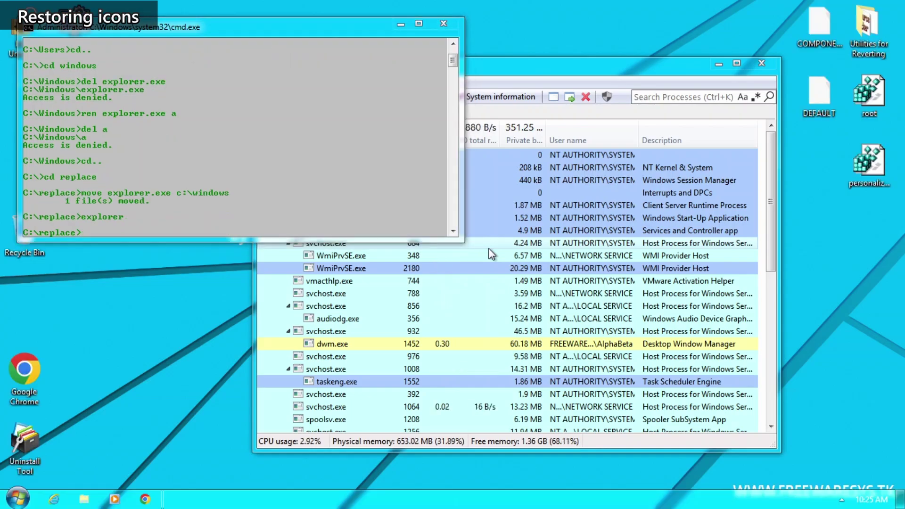
{"action": "left_click", "coordinate": [400, 24]}
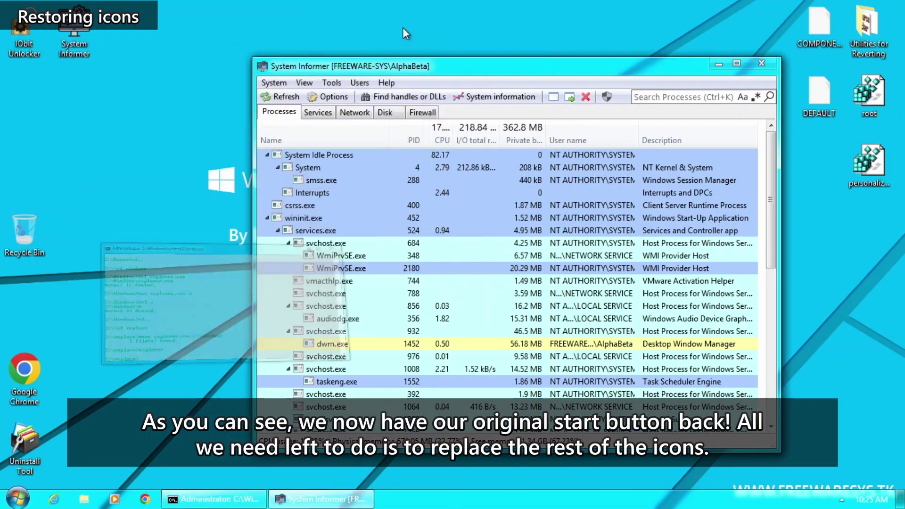
{"action": "left_click", "coordinate": [716, 64]}
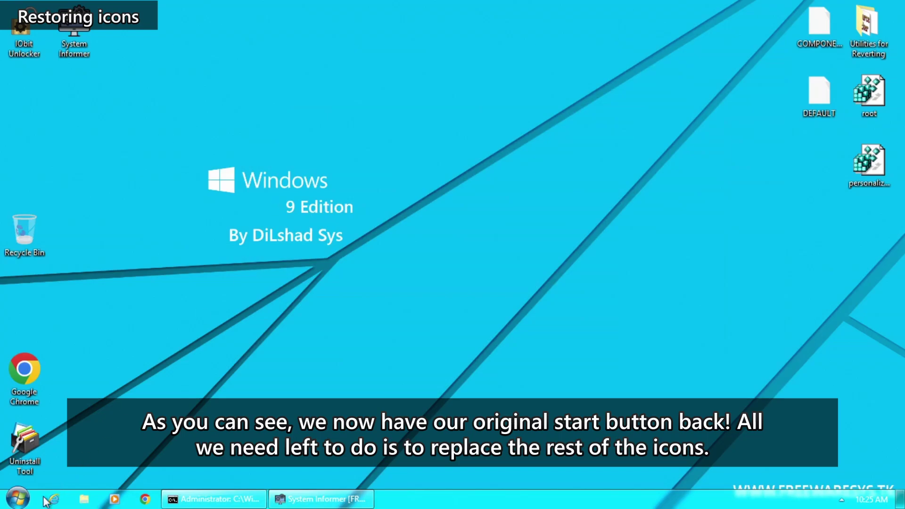
Examine the start button, its Start menu and its context menu.
{"action": "left_click", "coordinate": [18, 498]}
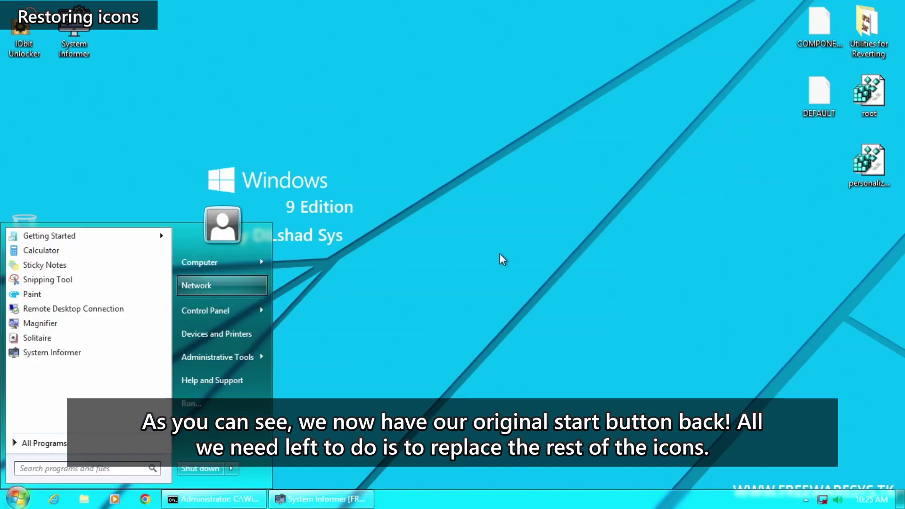
{"action": "left_click", "coordinate": [359, 344]}
{"action": "right_click", "coordinate": [18, 498]}
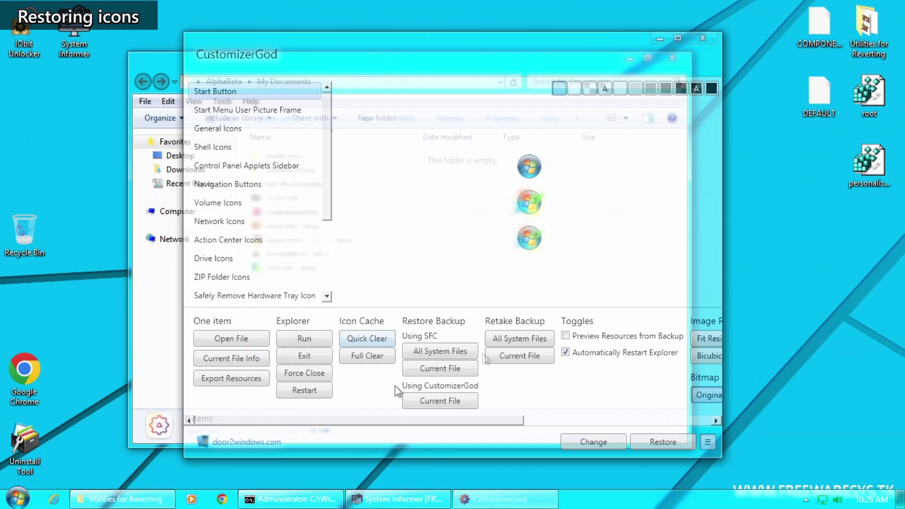
Run a full icon cache clear in CustomizerGod, and close the Utilities for Reverting folder and CustomizerGod.
{"action": "left_click", "coordinate": [376, 356]}
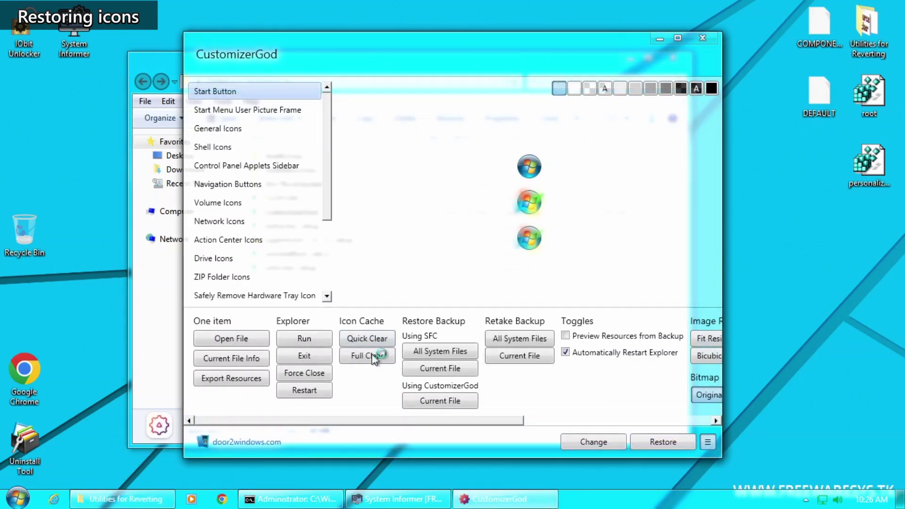
{"action": "left_click", "coordinate": [108, 499]}
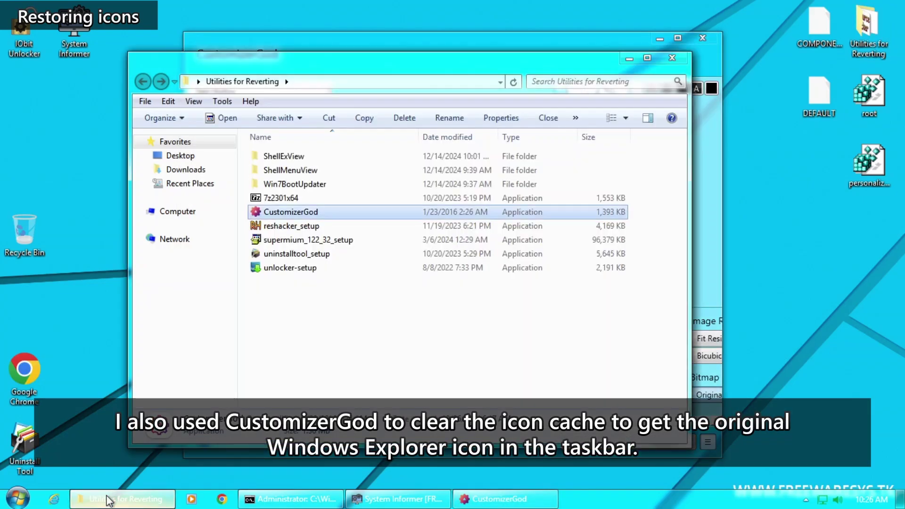
{"action": "key", "text": "alt+F4"}
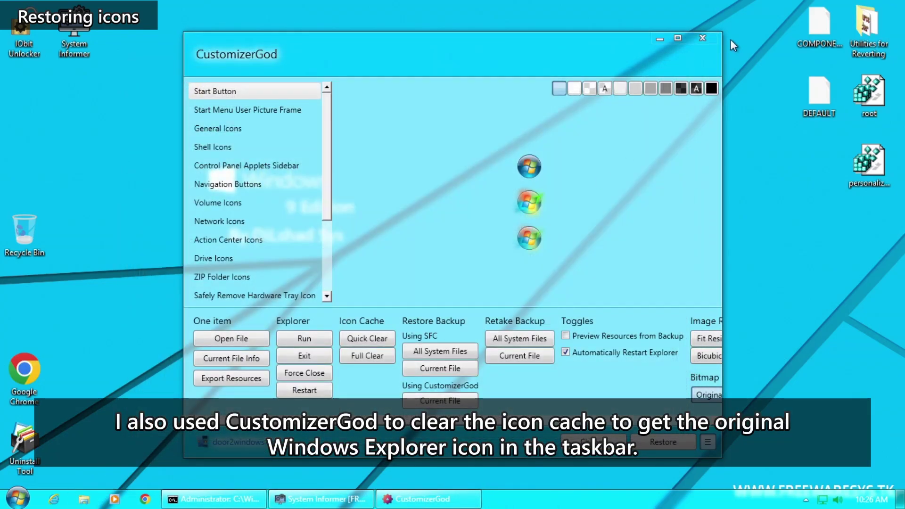
{"action": "left_click", "coordinate": [701, 40]}
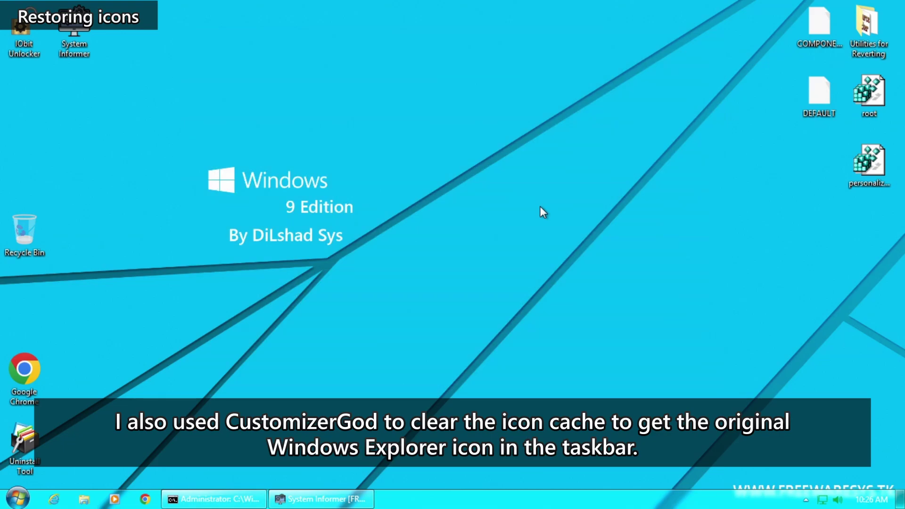
{"action": "right_click", "coordinate": [505, 506]}
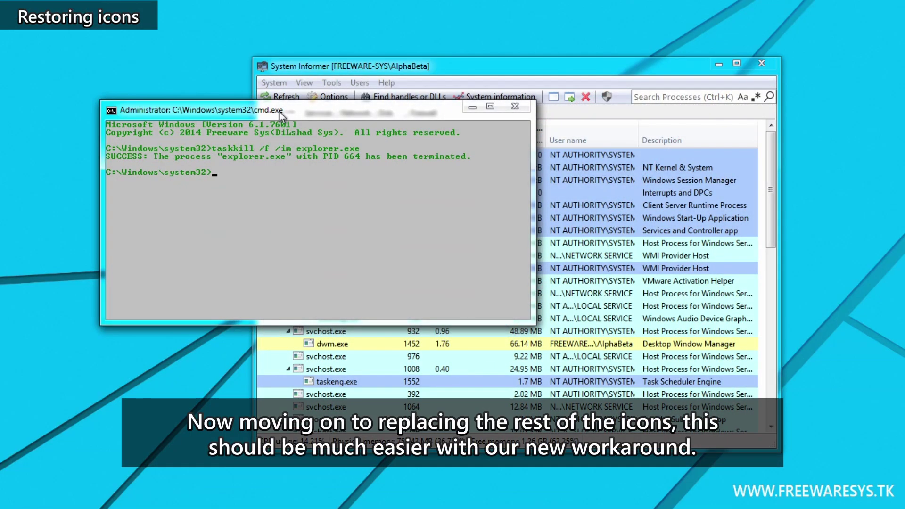
Go up from C:\Windows\system32 to the drive root in the command prompt and change to the replace folder.
{"action": "type", "text": "cd.."}
{"action": "key", "text": "Return"}
{"action": "type", "text": "cd.."}
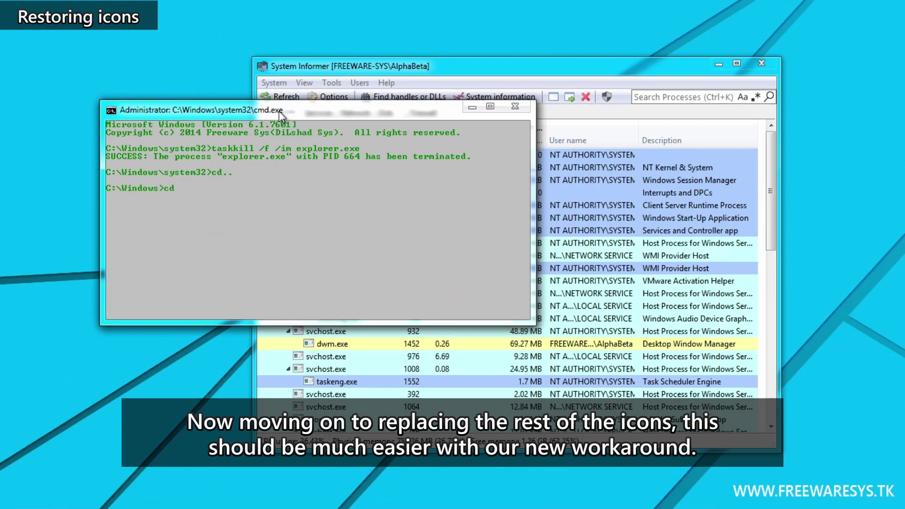
{"action": "key", "text": "Return"}
{"action": "type", "text": "cd replace"}
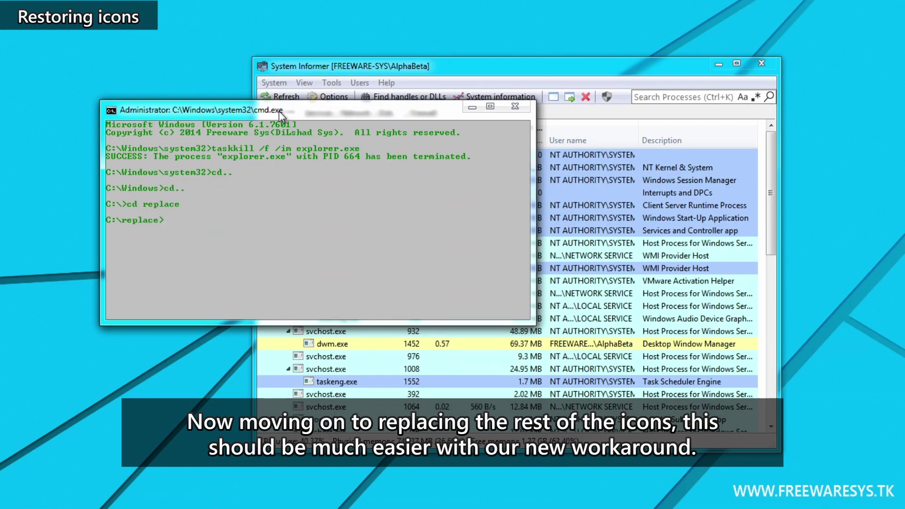
Move explorer.exe.mui from C:\replace to c:\windows\en-us, overwriting the existing file.
{"action": "type", "text": "mov"}
{"action": "key", "text": "BackSpace"}
{"action": "key", "text": "BackSpace"}
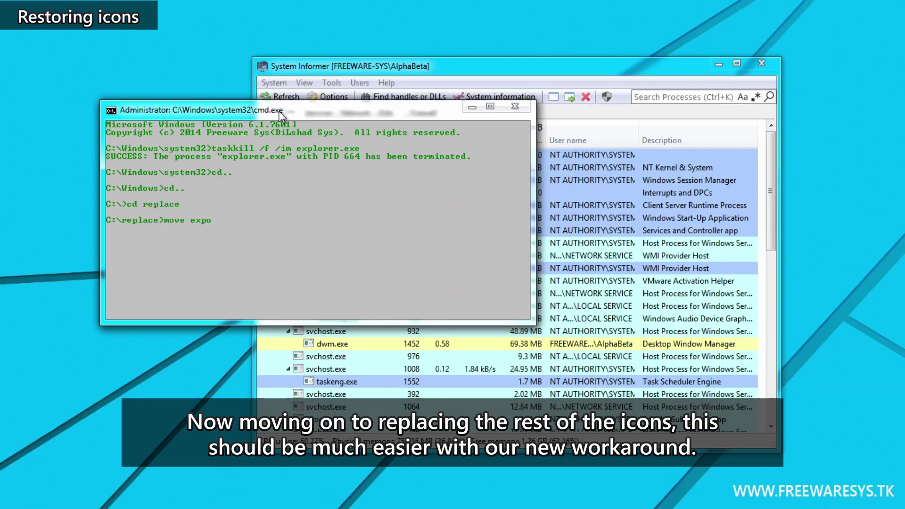
{"action": "key", "text": "BackSpace"}
{"action": "type", "text": "lorer.exe.mui c:\\"}
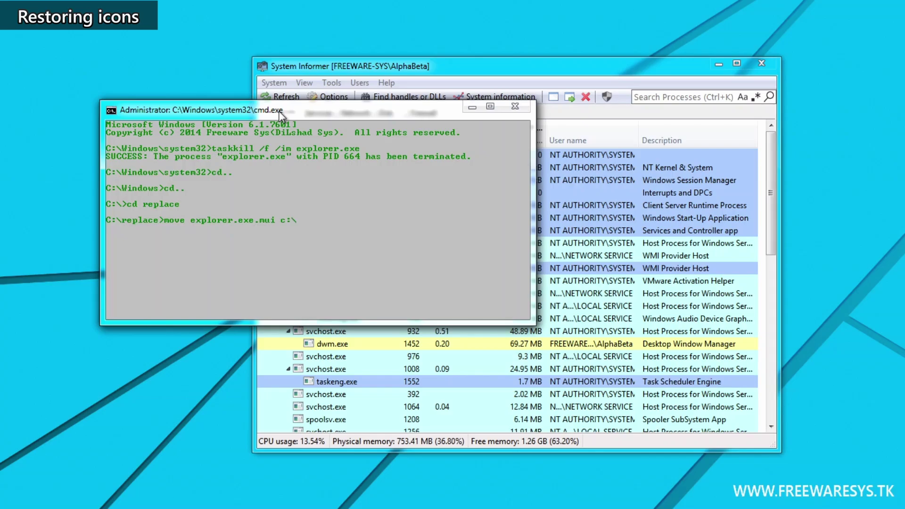
{"action": "type", "text": "windows\\en-us"}
{"action": "key", "text": "Return"}
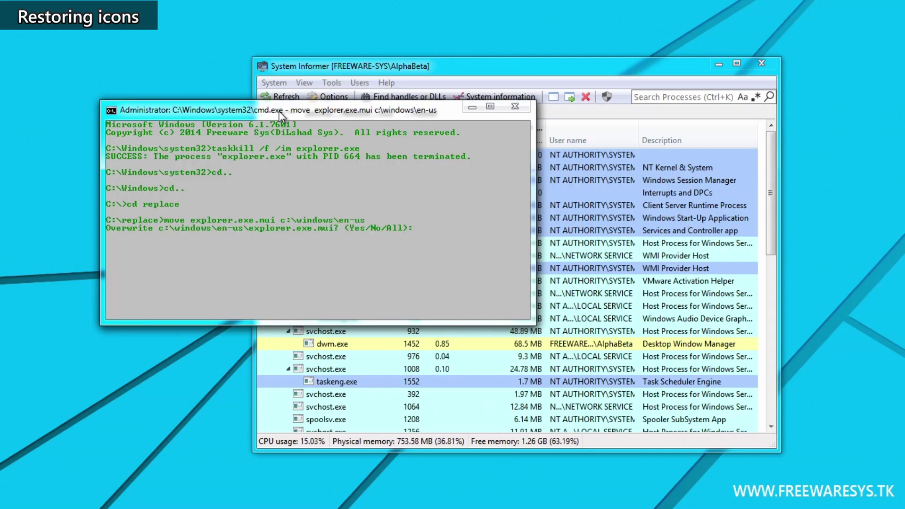
{"action": "type", "text": "a"}
{"action": "key", "text": "Return"}
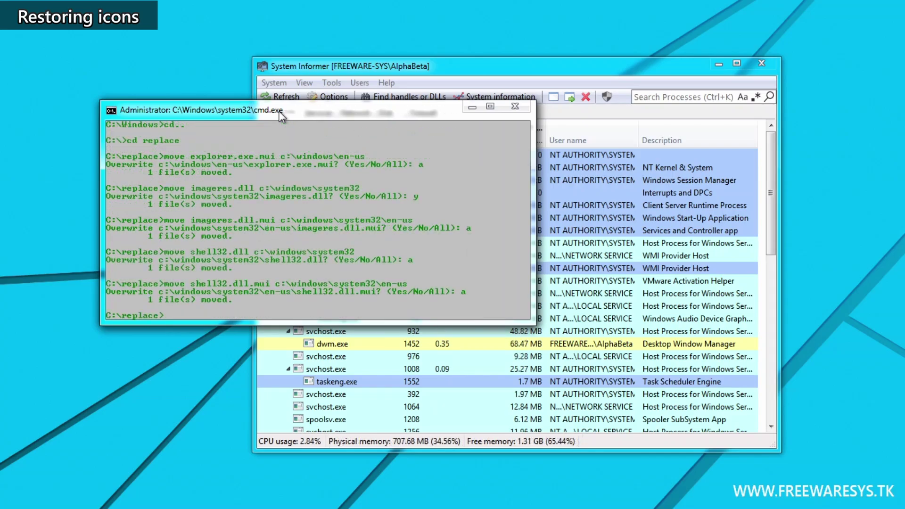
Start Explorer from the command prompt, and clear the command prompt and System Informer windows off the desktop.
{"action": "type", "text": "explorer"}
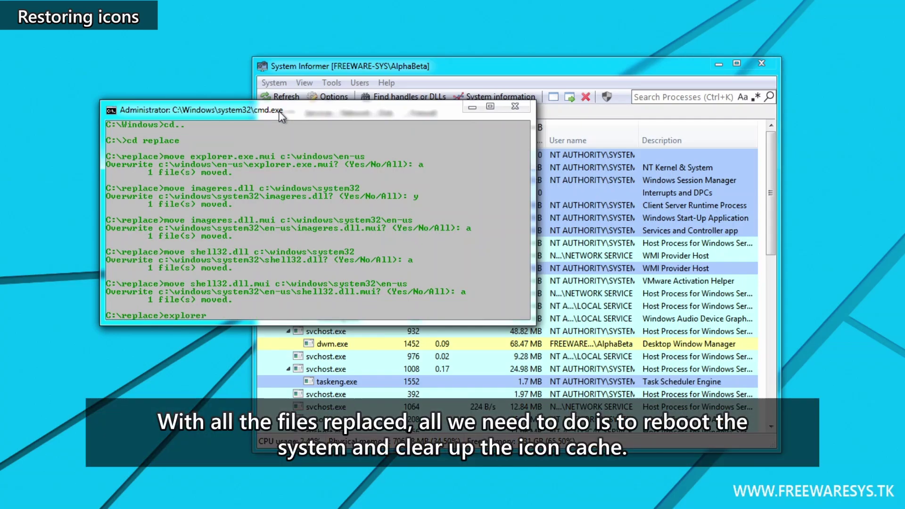
{"action": "key", "text": "Return"}
{"action": "left_click", "coordinate": [515, 107]}
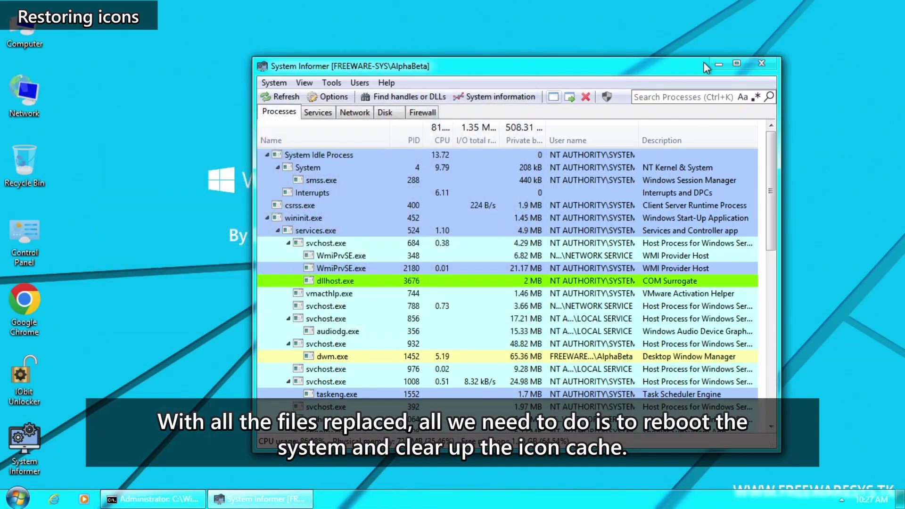
{"action": "left_click_drag", "start_coordinate": [703, 64], "coordinate": [451, 137]}
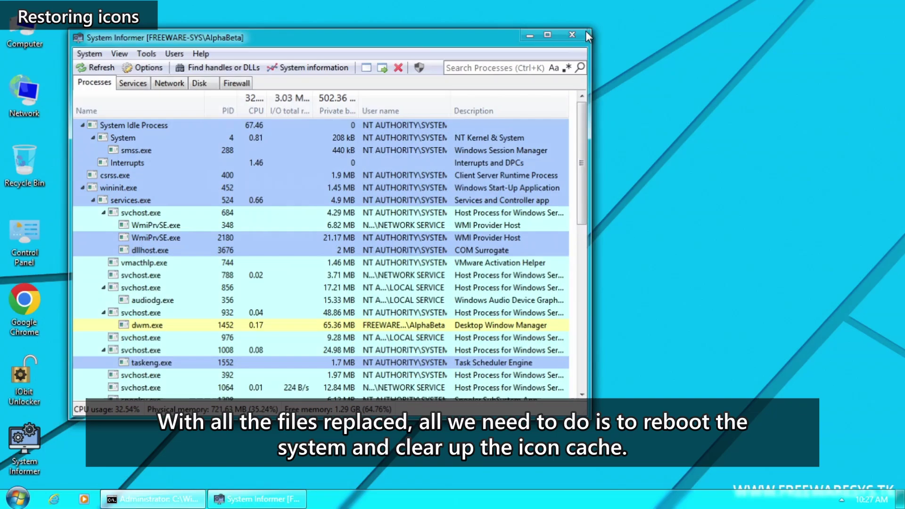
{"action": "left_click", "coordinate": [585, 30]}
Restart the computer.
{"action": "key", "text": "super"}
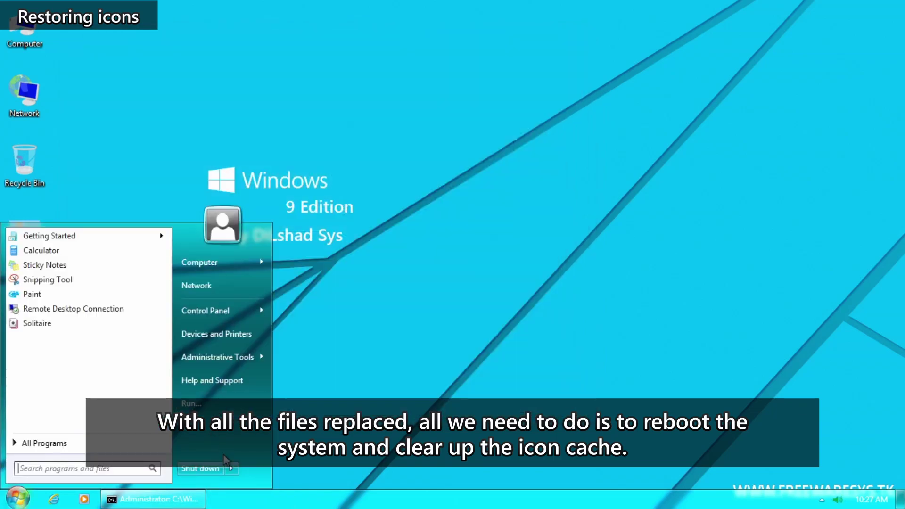
{"action": "mouse_move", "coordinate": [231, 469]}
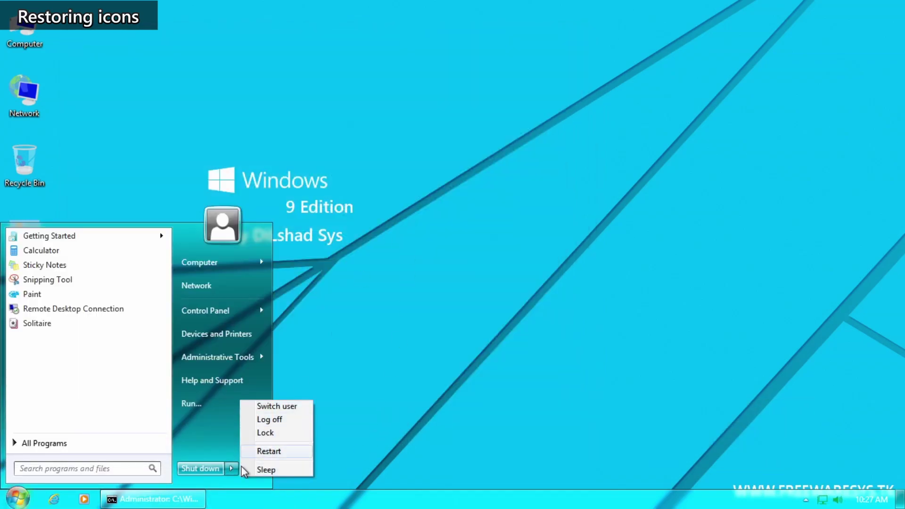
{"action": "left_click", "coordinate": [276, 453]}
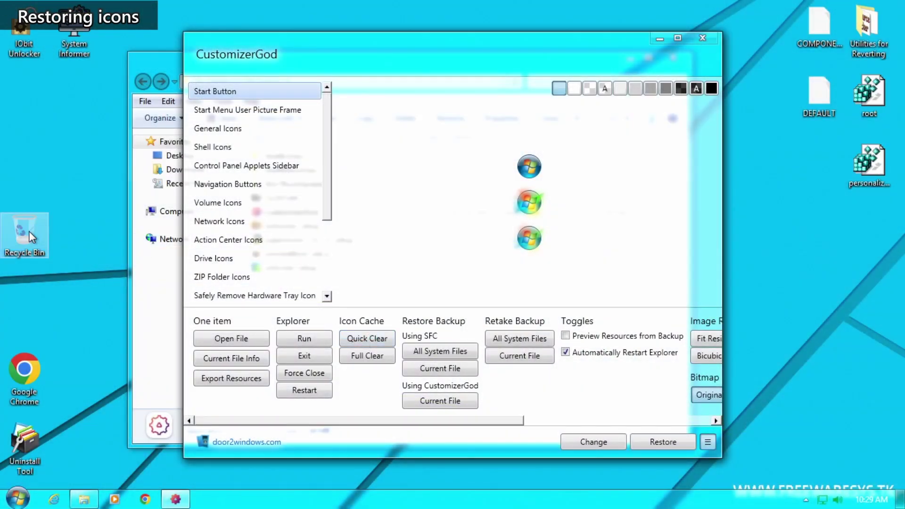
Fully clear the icon cache once more after the reboot and close CustomizerGod.
{"action": "left_click", "coordinate": [375, 357]}
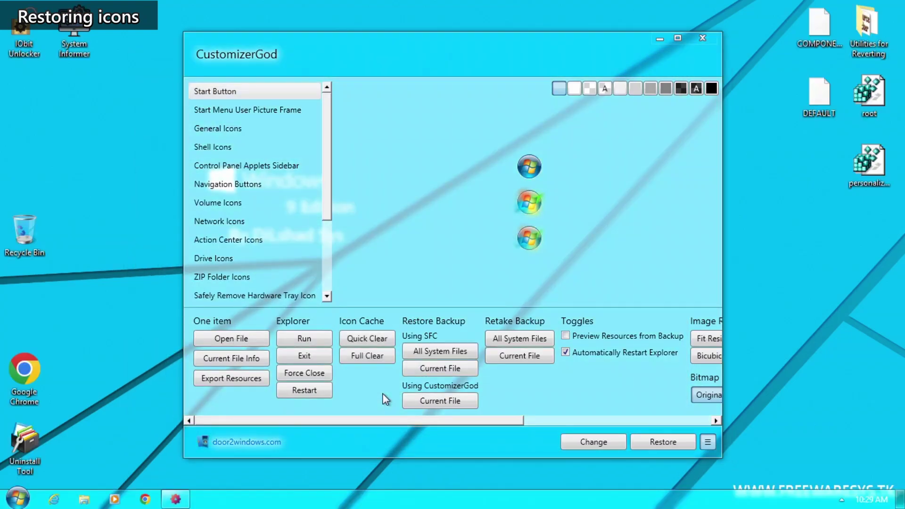
{"action": "left_click", "coordinate": [701, 37]}
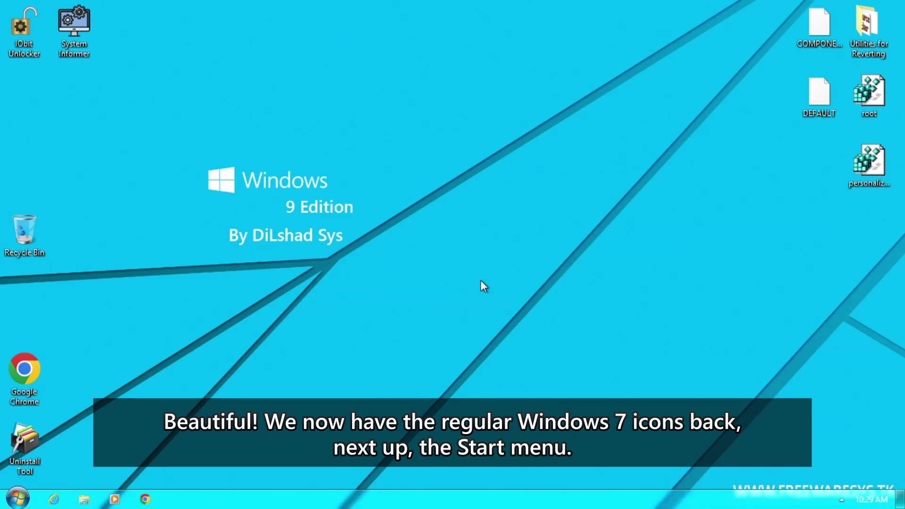
Examine the Start menu's links and its All Programs list for missing entries.
{"action": "left_click", "coordinate": [18, 500]}
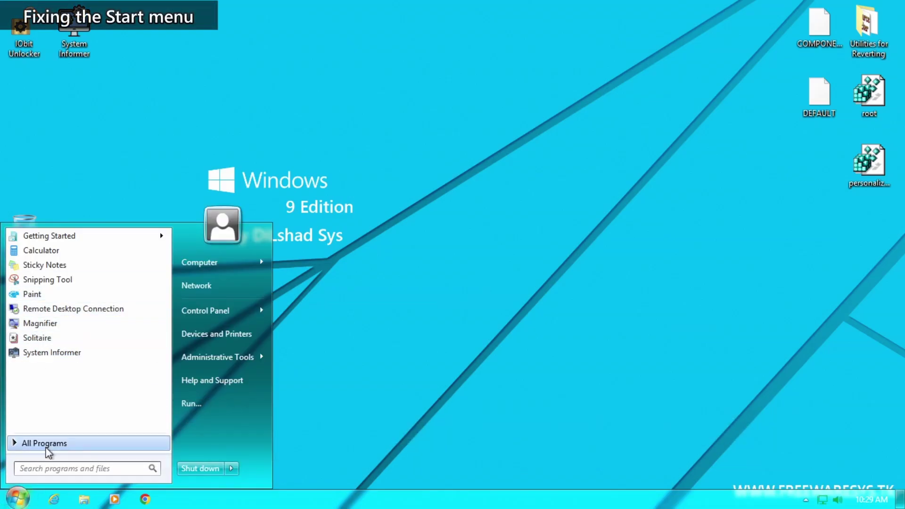
{"action": "left_click", "coordinate": [46, 443]}
{"action": "scroll", "coordinate": [44, 452], "scroll_direction": "down", "scroll_amount": 1}
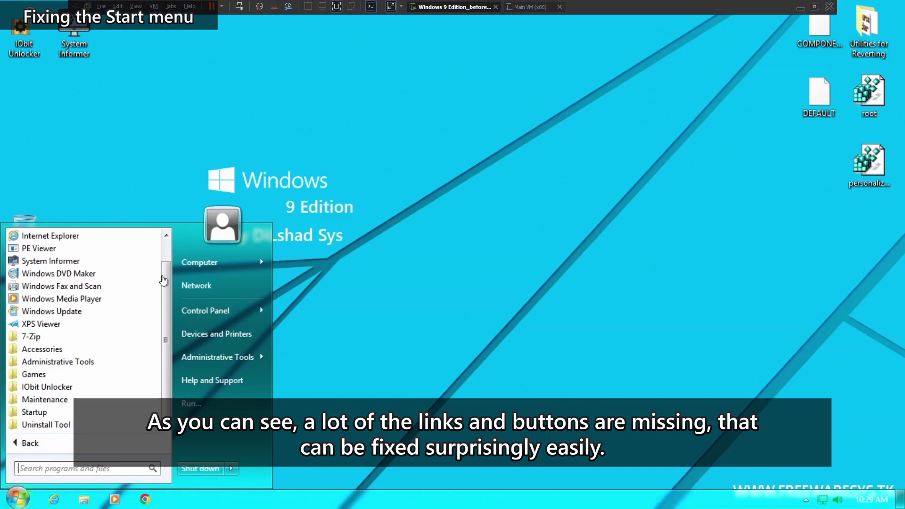
{"action": "mouse_move", "coordinate": [167, 326]}
{"action": "left_mouse_down"}
{"action": "mouse_move", "coordinate": [170, 283]}
{"action": "mouse_move", "coordinate": [176, 335]}
{"action": "left_mouse_up"}
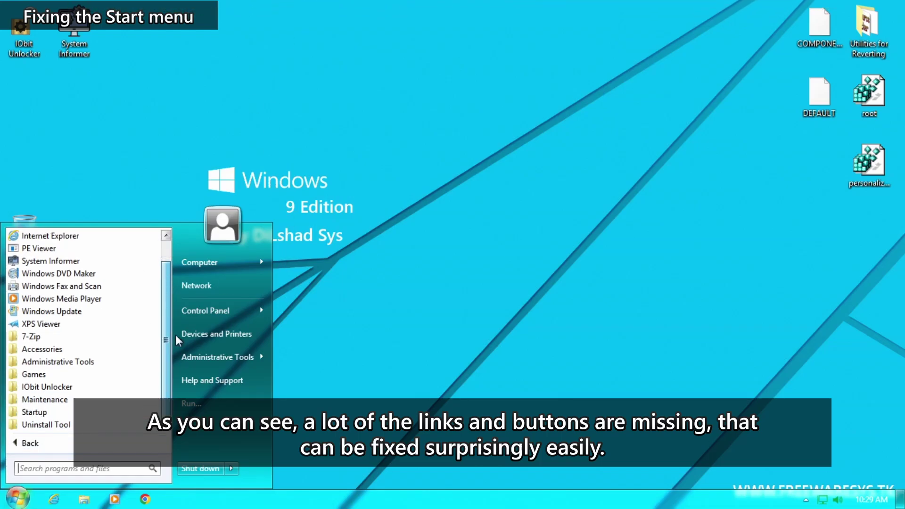
{"action": "scroll", "coordinate": [184, 364], "scroll_direction": "up", "scroll_amount": 1}
{"action": "left_click", "coordinate": [389, 312]}
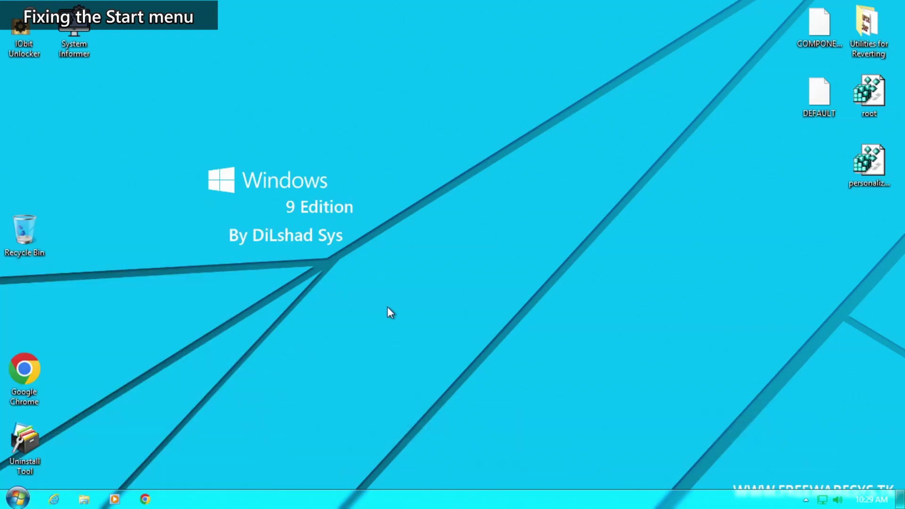
Open the Customize Start Menu dialog from the Taskbar and Start Menu properties.
{"action": "key", "text": "super"}
{"action": "left_click", "coordinate": [2, 503]}
{"action": "right_click", "coordinate": [13, 503]}
{"action": "left_click", "coordinate": [36, 471]}
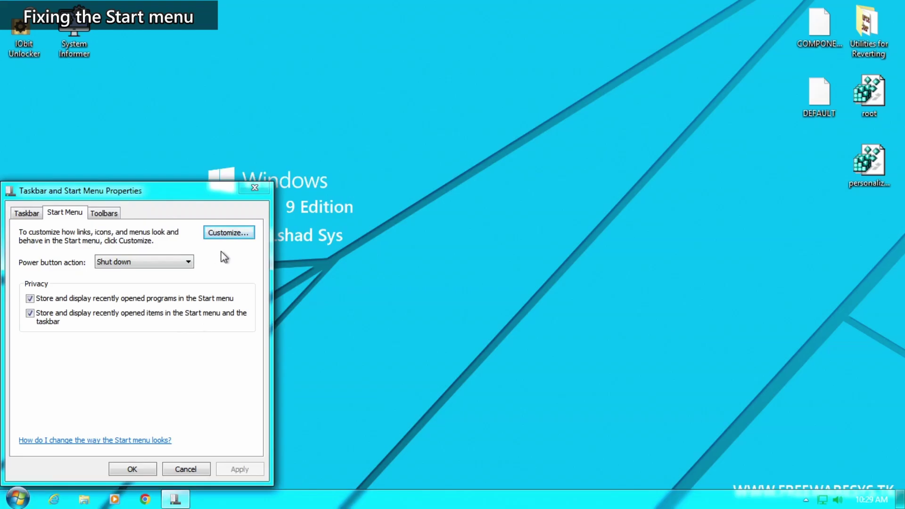
{"action": "left_click", "coordinate": [228, 233]}
Review the Start menu item options, reset them to the default settings, and apply the change.
{"action": "scroll", "coordinate": [120, 285], "scroll_direction": "down", "scroll_amount": 5}
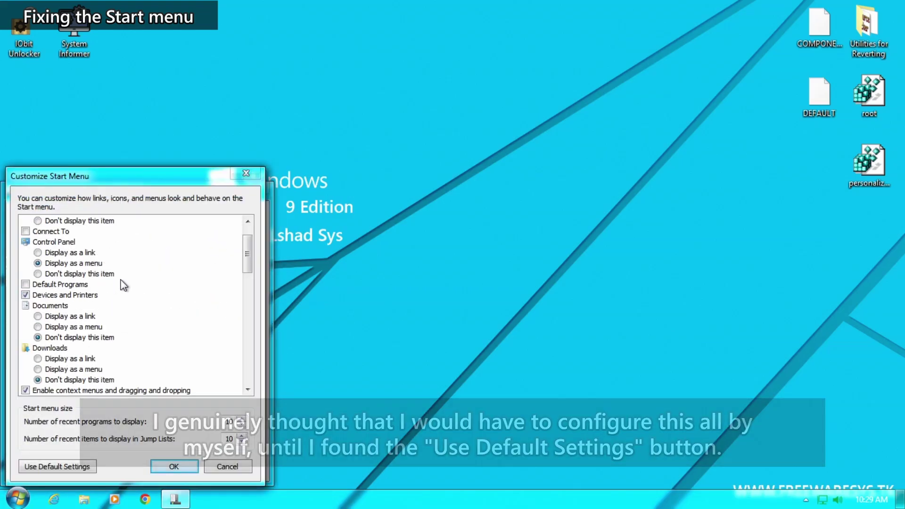
{"action": "scroll", "coordinate": [127, 286], "scroll_direction": "up", "scroll_amount": 3}
{"action": "scroll", "coordinate": [128, 285], "scroll_direction": "up", "scroll_amount": 2}
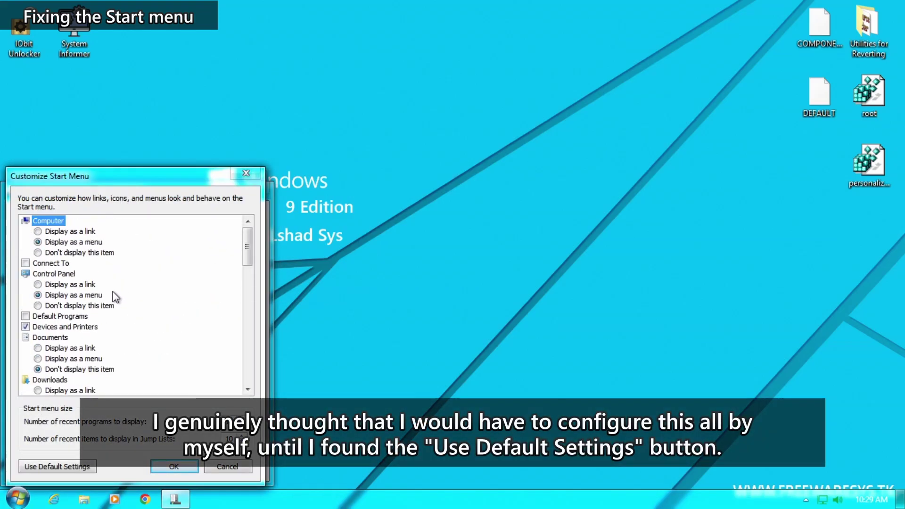
{"action": "scroll", "coordinate": [85, 297], "scroll_direction": "down", "scroll_amount": 15}
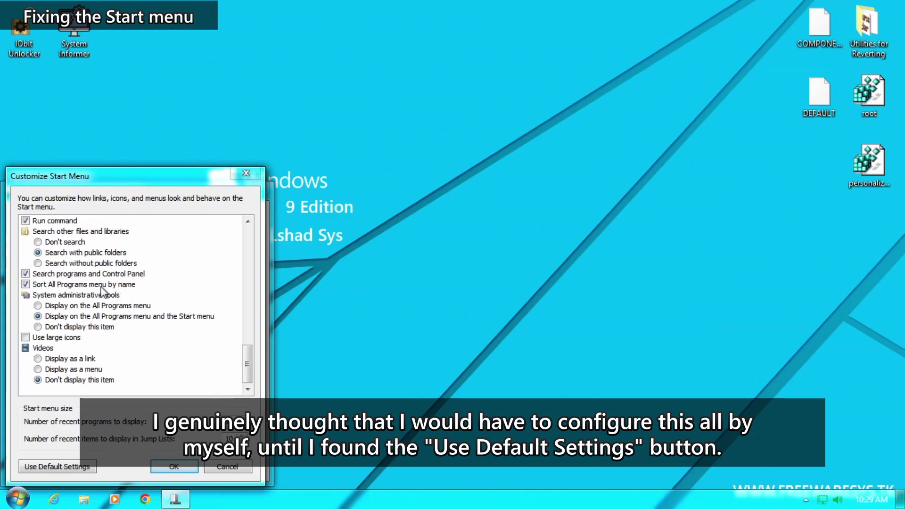
{"action": "left_click", "coordinate": [39, 359]}
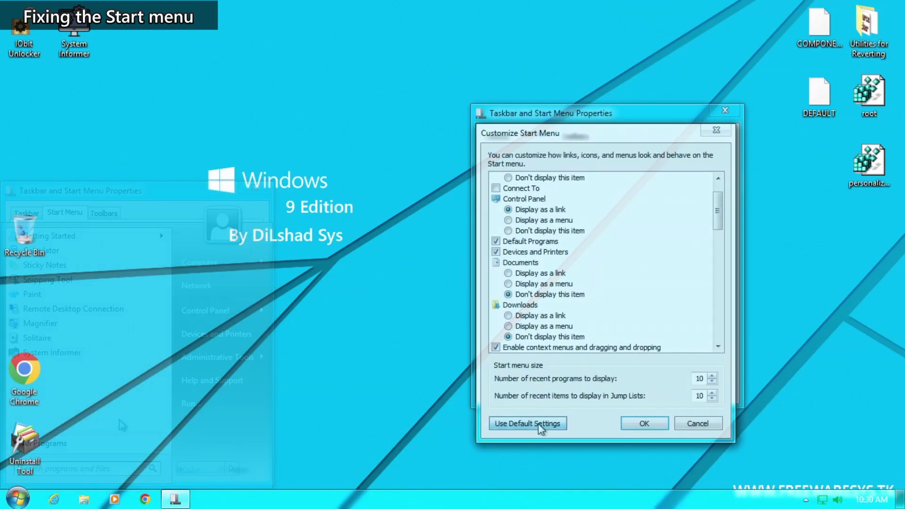
{"action": "left_click", "coordinate": [645, 424]}
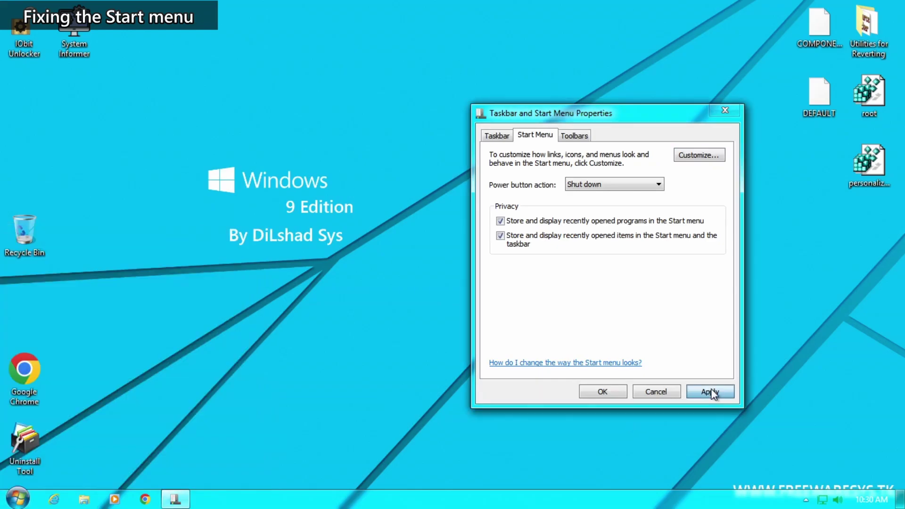
{"action": "left_click", "coordinate": [710, 392]}
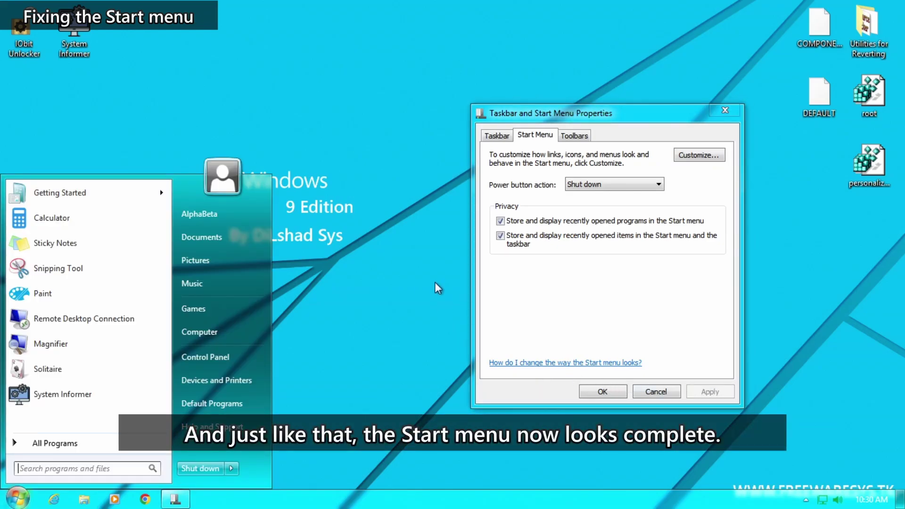
Check the Start menu's All Programs list, and close the Start menu and the Taskbar and Start Menu properties.
{"action": "left_click", "coordinate": [63, 446]}
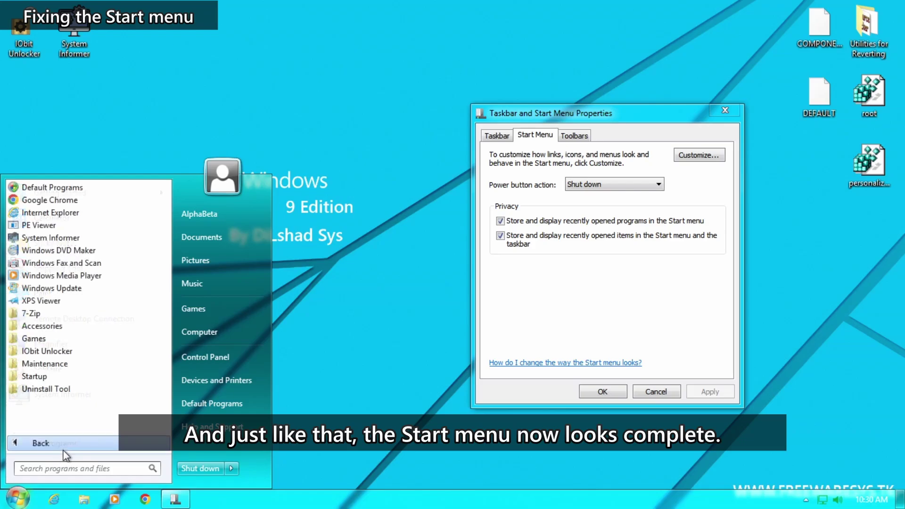
{"action": "left_click", "coordinate": [57, 449]}
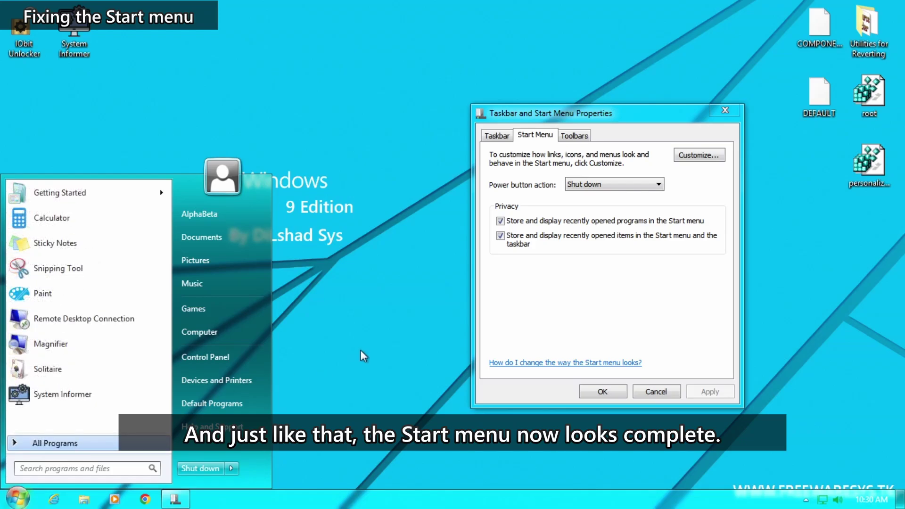
{"action": "left_click", "coordinate": [602, 306]}
{"action": "left_click", "coordinate": [724, 110]}
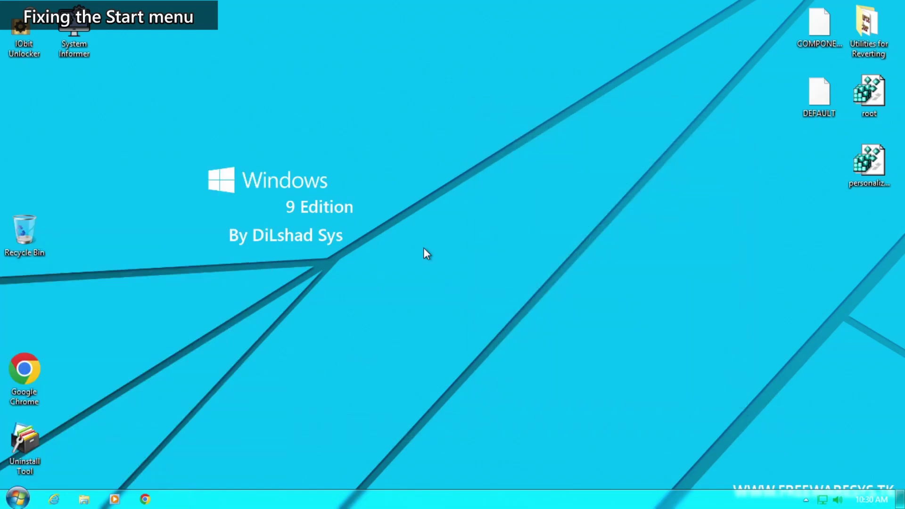
{"action": "left_click_drag", "start_coordinate": [235, 150], "coordinate": [261, 293]}
{"action": "right_click", "coordinate": [204, 63]}
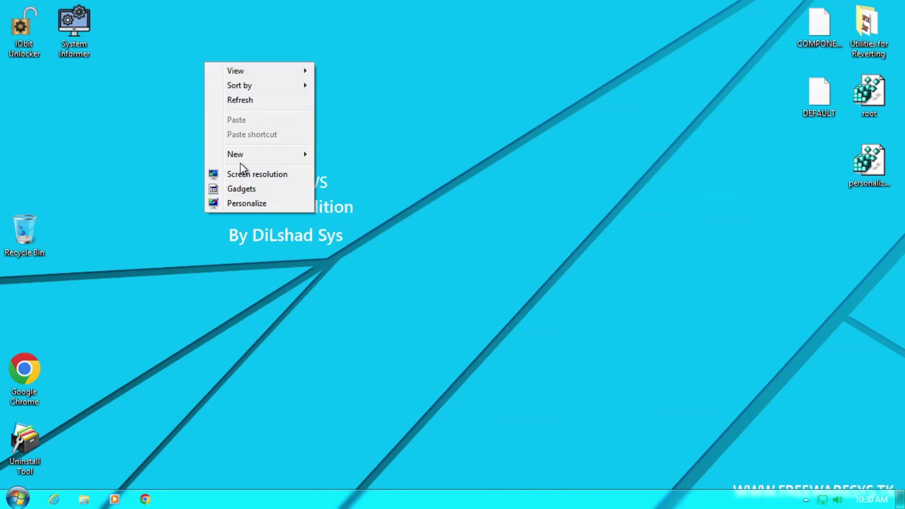
{"action": "mouse_move", "coordinate": [250, 160]}
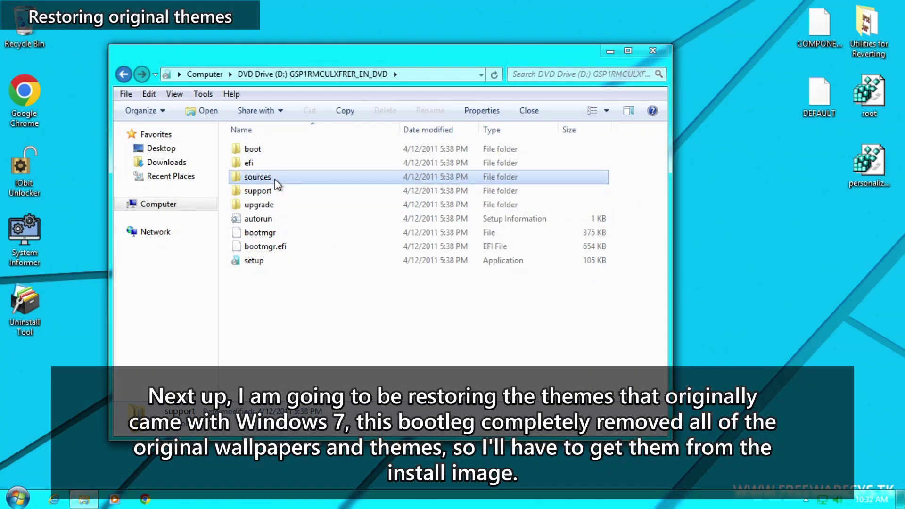
Open install.wim from the DVD's sources folder as an archive and browse to its 4\Windows folder.
{"action": "double_click", "coordinate": [276, 179]}
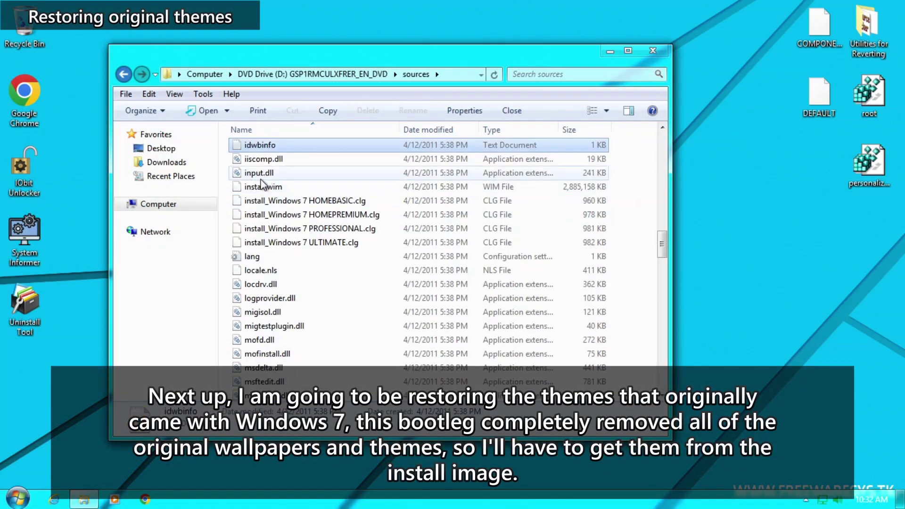
{"action": "right_click", "coordinate": [254, 189]}
{"action": "mouse_move", "coordinate": [339, 228]}
{"action": "left_click", "coordinate": [414, 228]}
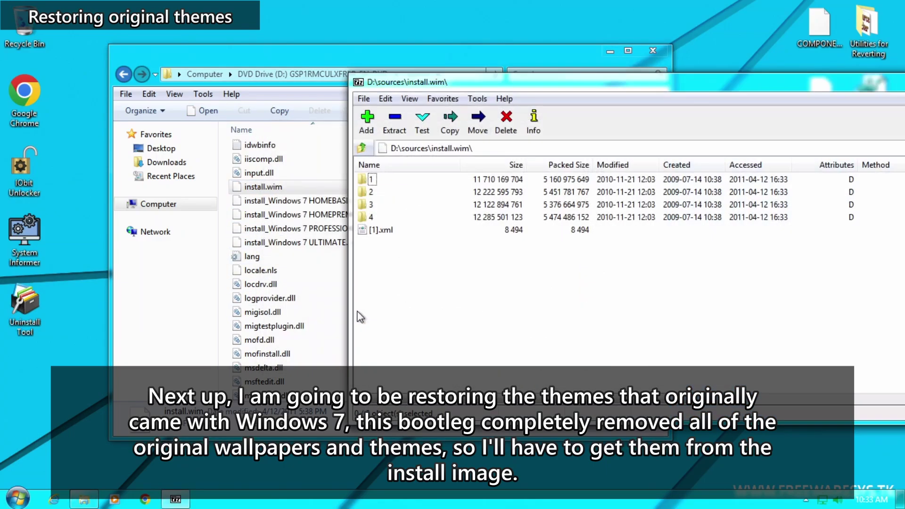
{"action": "double_click", "coordinate": [371, 217]}
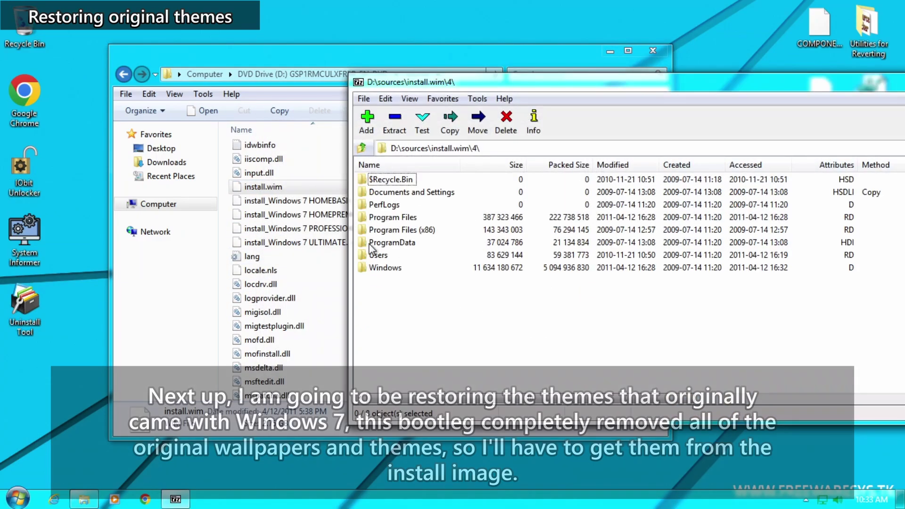
{"action": "double_click", "coordinate": [377, 280]}
Extract the Resources and Web folders from the install image's Windows folder to the desktop.
{"action": "key", "text": "r"}
{"action": "key", "text": "r"}
{"action": "key", "text": "r"}
{"action": "key", "text": "r"}
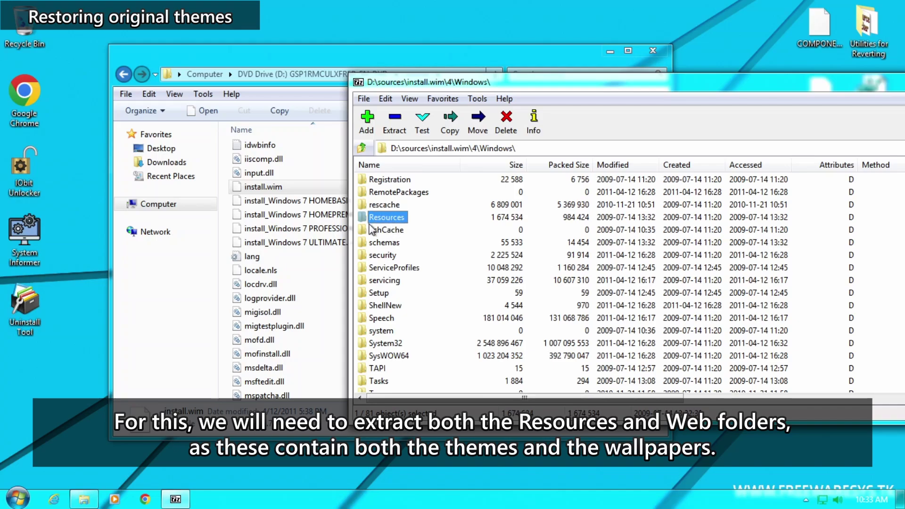
{"action": "left_click_drag", "start_coordinate": [48, 400], "coordinate": [47, 399]}
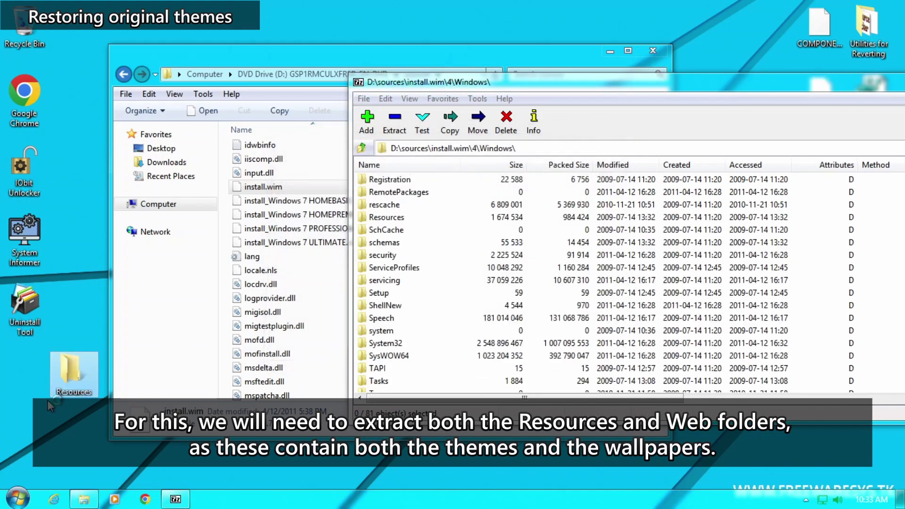
{"action": "key", "text": "w"}
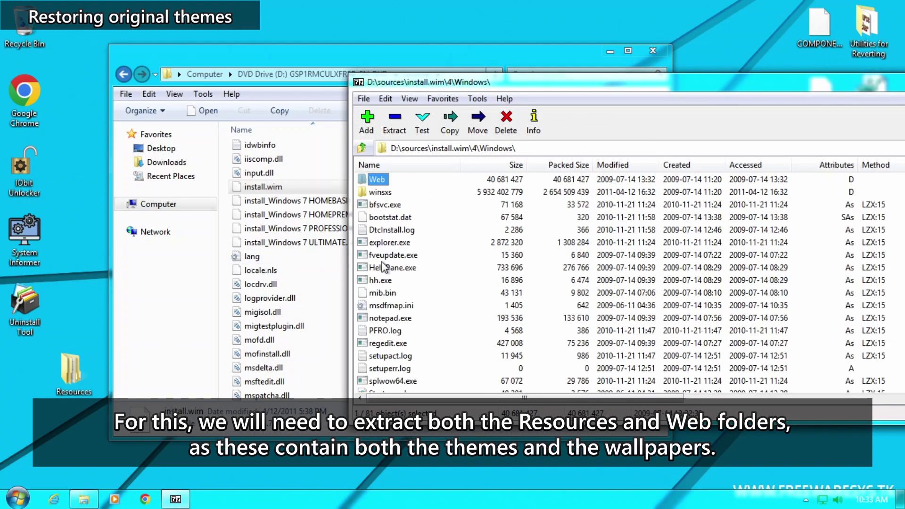
{"action": "left_click_drag", "start_coordinate": [380, 182], "coordinate": [24, 388]}
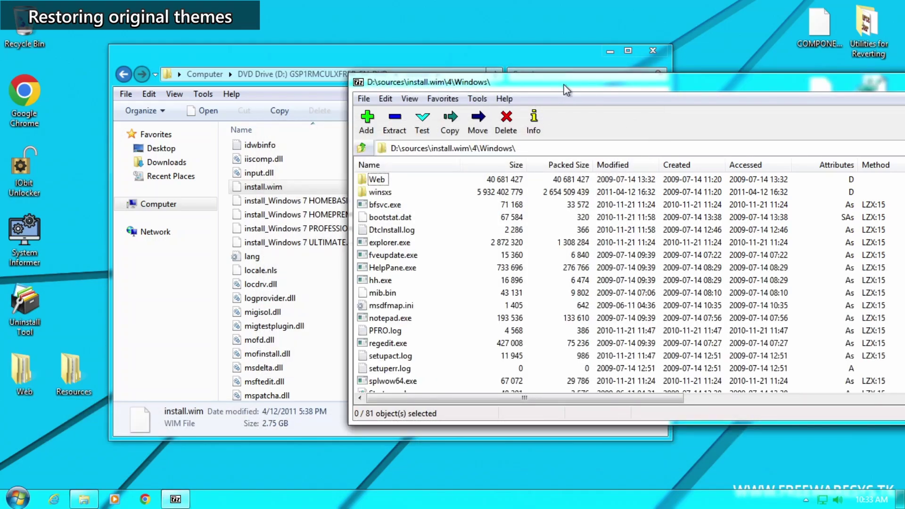
{"action": "left_click_drag", "start_coordinate": [564, 85], "coordinate": [386, 95]}
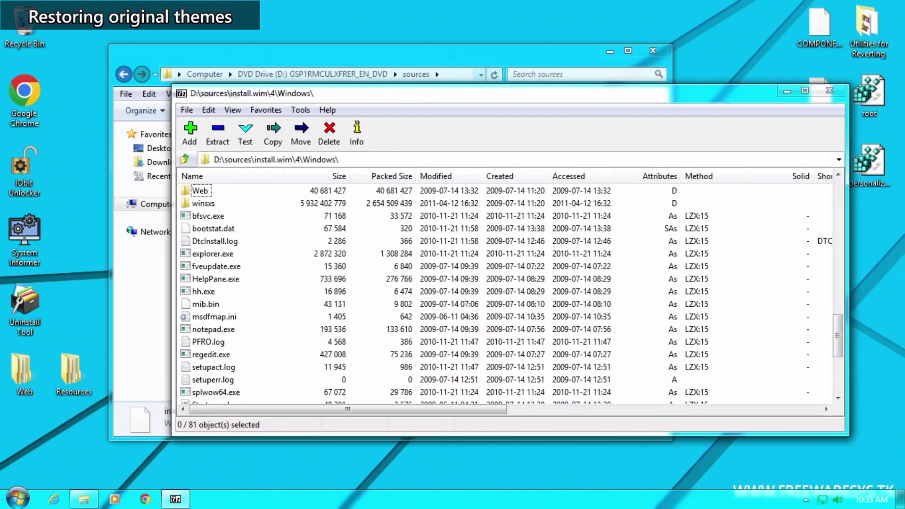
{"action": "left_click", "coordinate": [792, 87]}
{"action": "key", "text": "super+r"}
{"action": "type", "text": "notepad"}
{"action": "key", "text": "Return"}
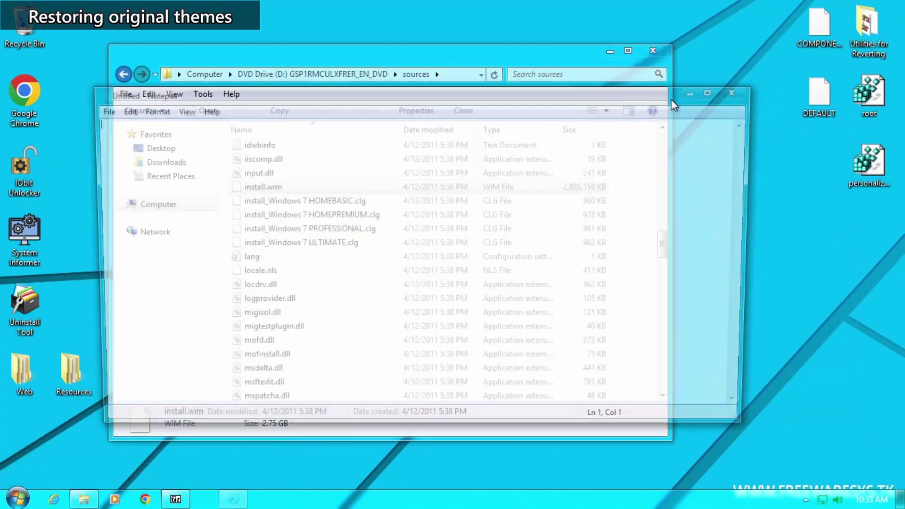
{"action": "left_click", "coordinate": [748, 90]}
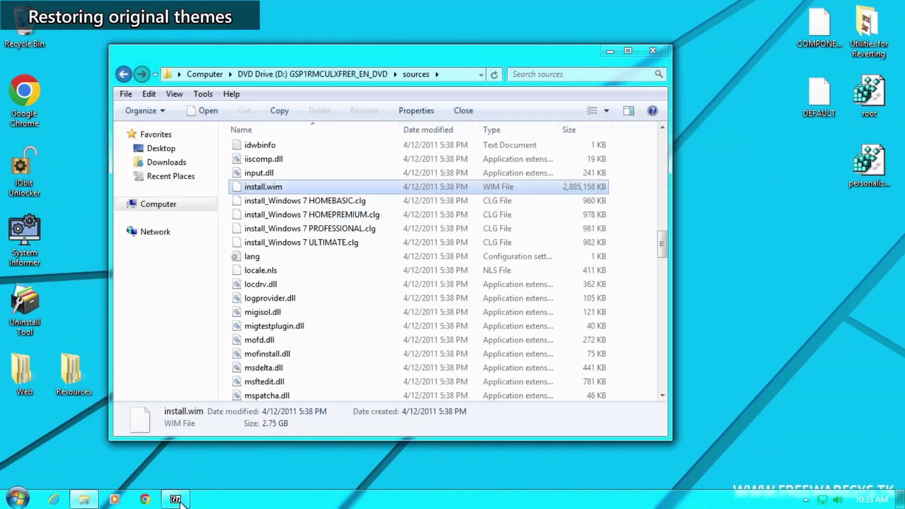
Extract the Branding folder from the install image to the desktop, and select the extracted folders after closing the archive.
{"action": "left_click", "coordinate": [177, 499]}
{"action": "scroll", "coordinate": [259, 250], "scroll_direction": "up", "scroll_amount": 8}
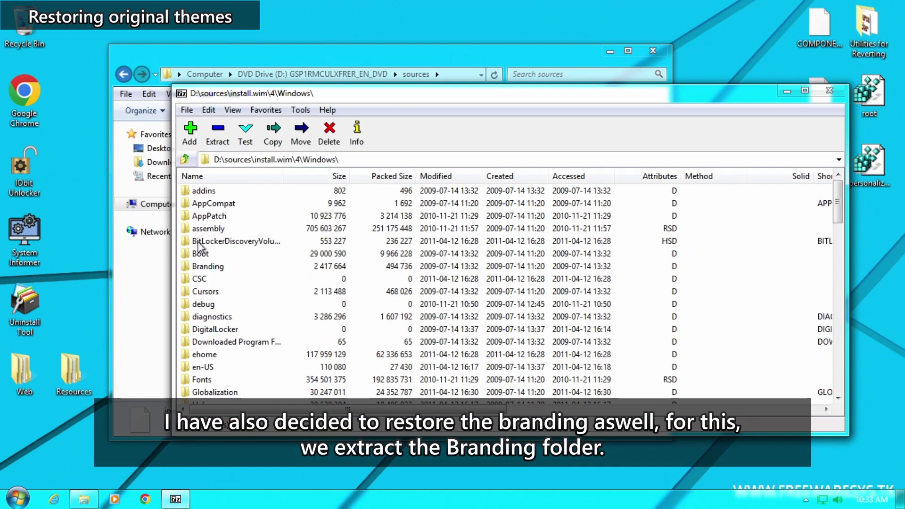
{"action": "left_click", "coordinate": [200, 266]}
{"action": "left_click_drag", "start_coordinate": [49, 452], "coordinate": [49, 452]}
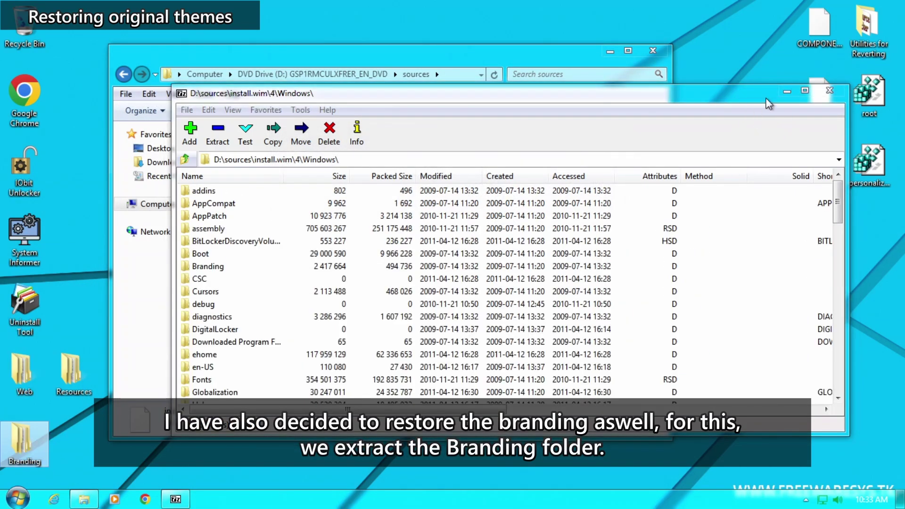
{"action": "left_click", "coordinate": [829, 90]}
{"action": "left_click_drag", "start_coordinate": [537, 56], "coordinate": [724, 50]}
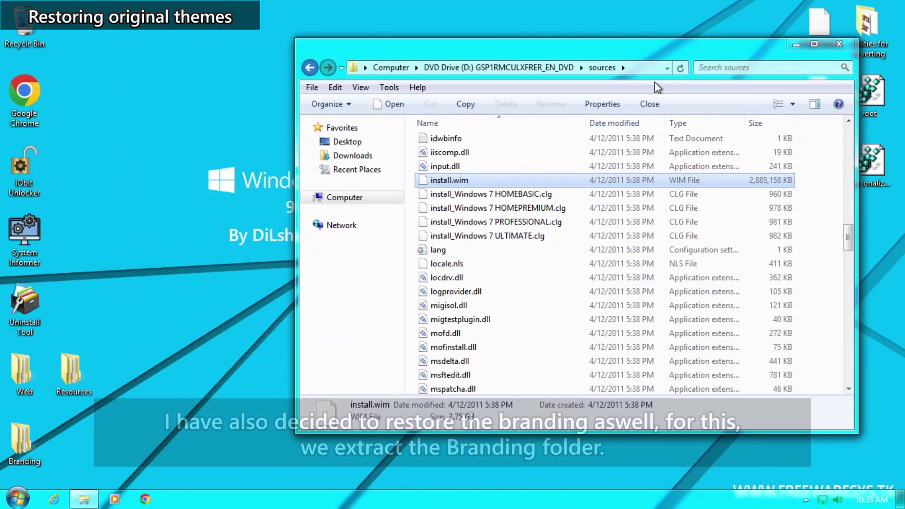
{"action": "left_click_drag", "start_coordinate": [208, 428], "coordinate": [21, 376]}
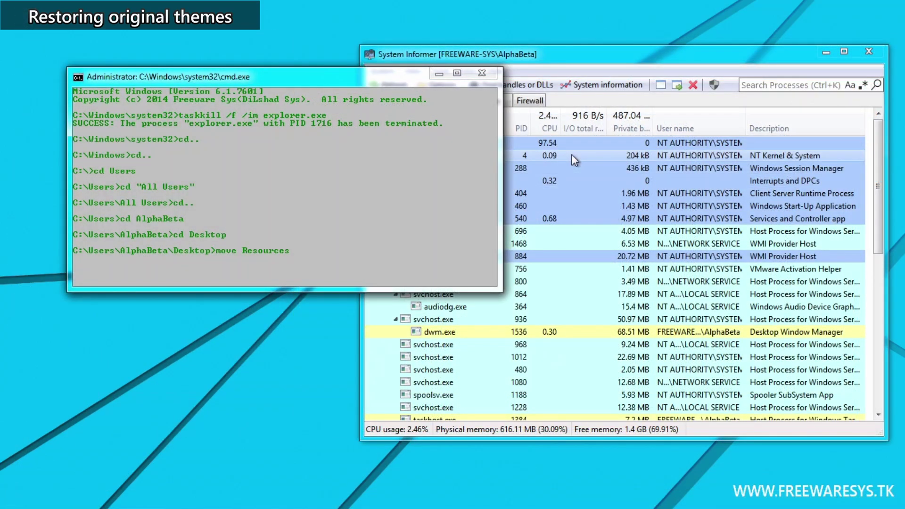
Try to move the desktop's Resources folder to c:\windows from the command line, overwriting all existing items.
{"action": "type", "text": "c:\\windo"}
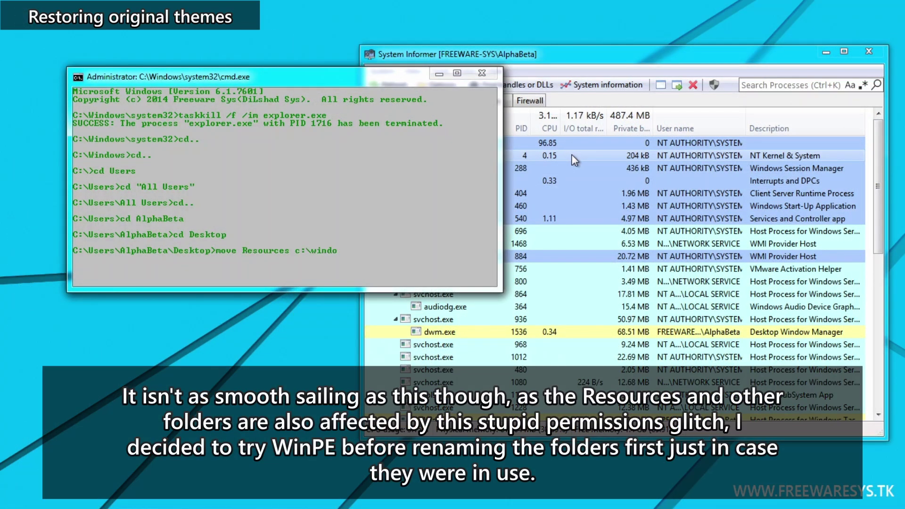
{"action": "type", "text": "ws"}
{"action": "key", "text": "Return"}
{"action": "type", "text": "a"}
{"action": "key", "text": "Return"}
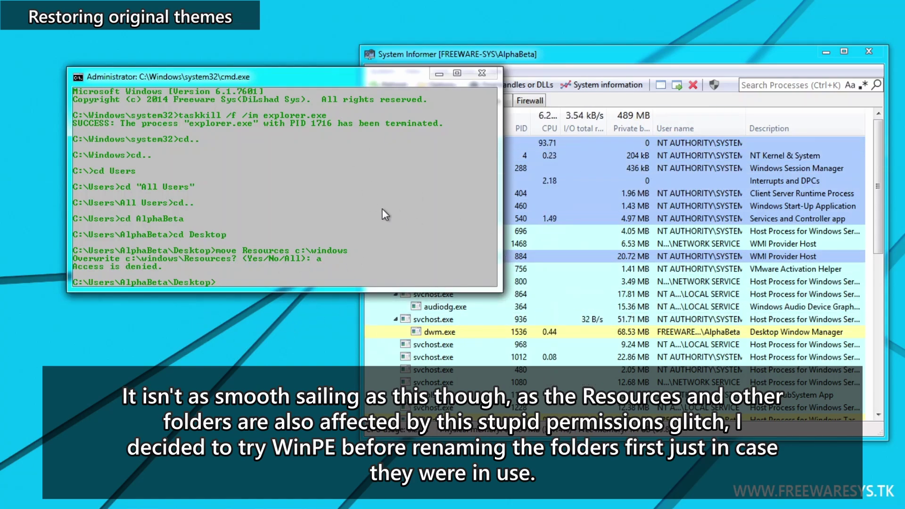
Enter the shutdown command with the /r and /t options to restart the computer.
{"action": "type", "text": "cd"}
{"action": "key", "text": "BackSpace"}
{"action": "key", "text": "BackSpace"}
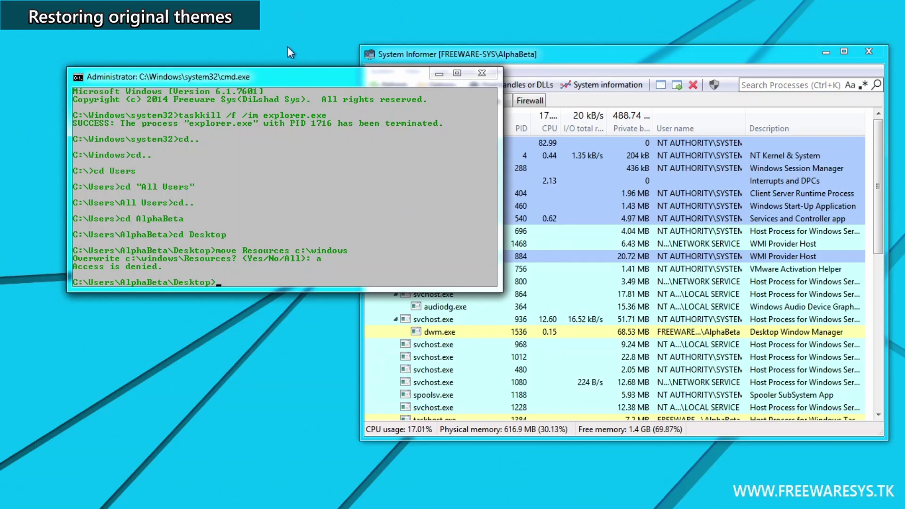
{"action": "type", "text": "shutdown /r /t"}
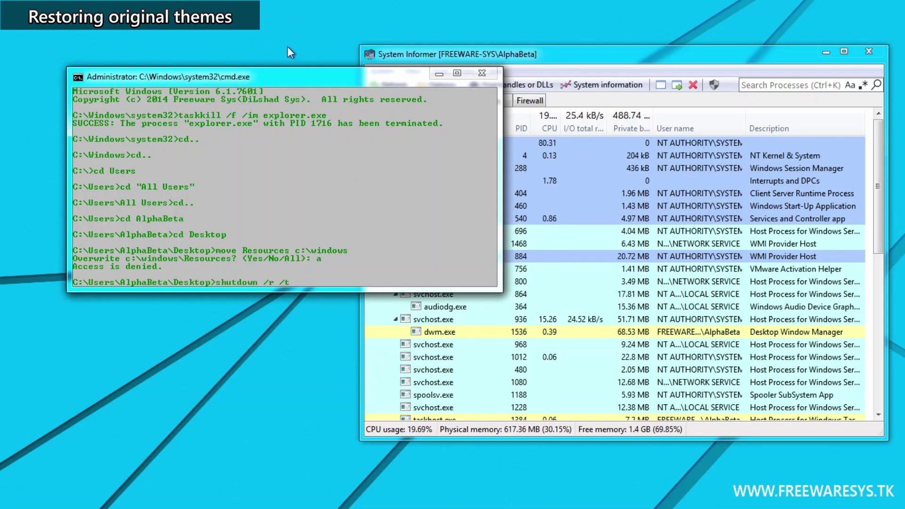
In E:\Windows, remove the Resources, web and branding folders with all their contents using rd with /s /q.
{"action": "type", "text": "cd.."}
{"action": "key", "text": "Return"}
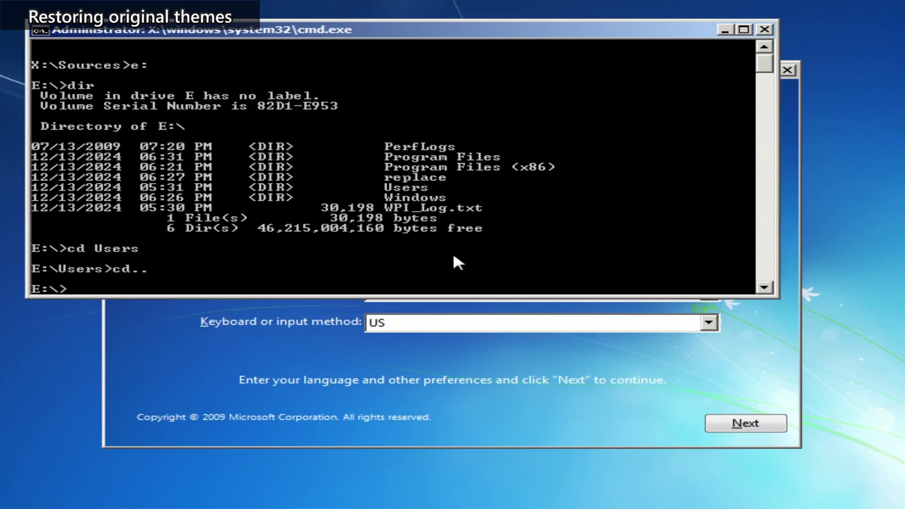
{"action": "type", "text": "cd windows"}
{"action": "key", "text": "Return"}
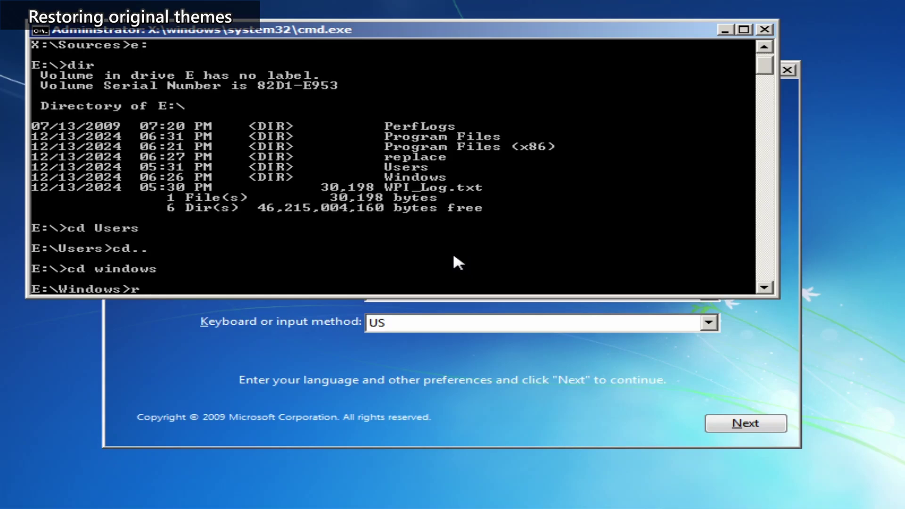
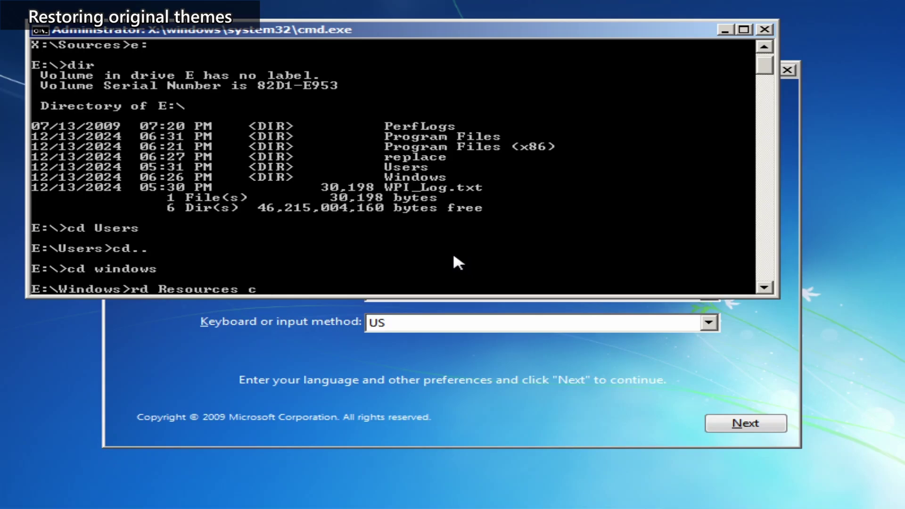
{"action": "type", "text": "rd Resources /s /q"}
{"action": "key", "text": "Return"}
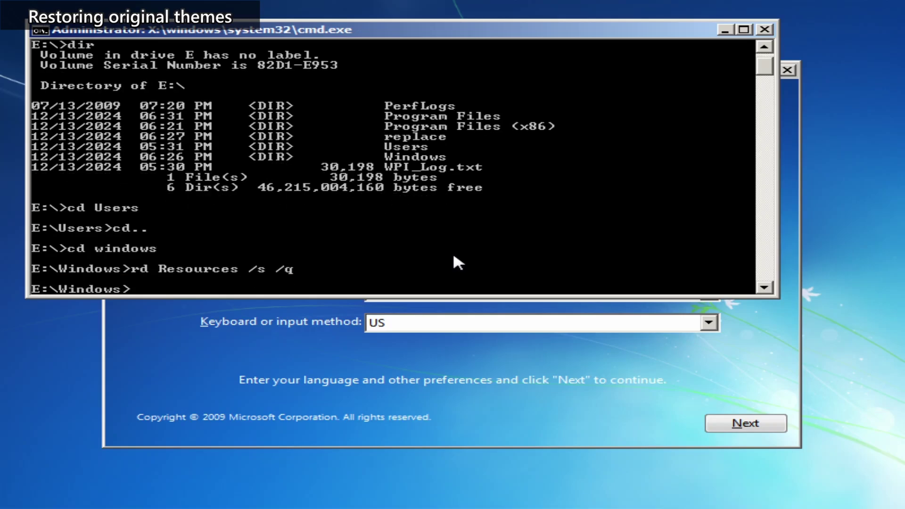
{"action": "type", "text": "rd web /s /q"}
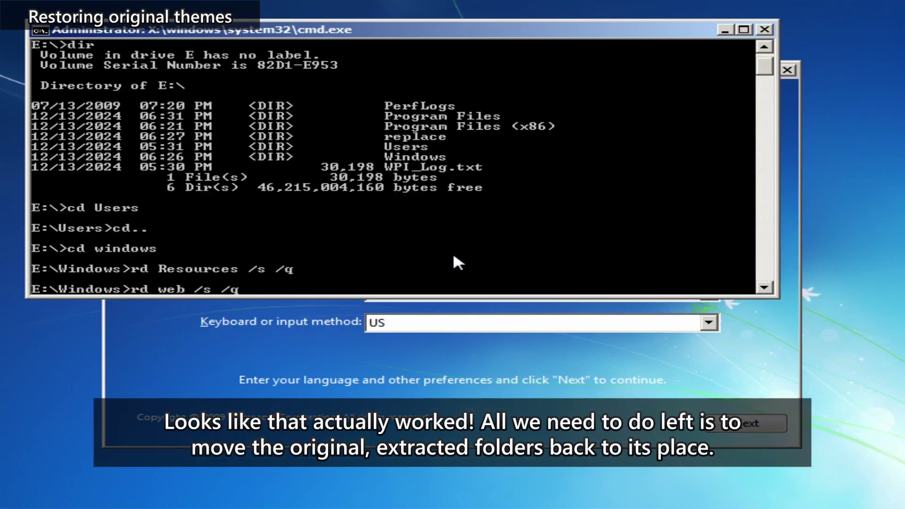
{"action": "key", "text": "Return"}
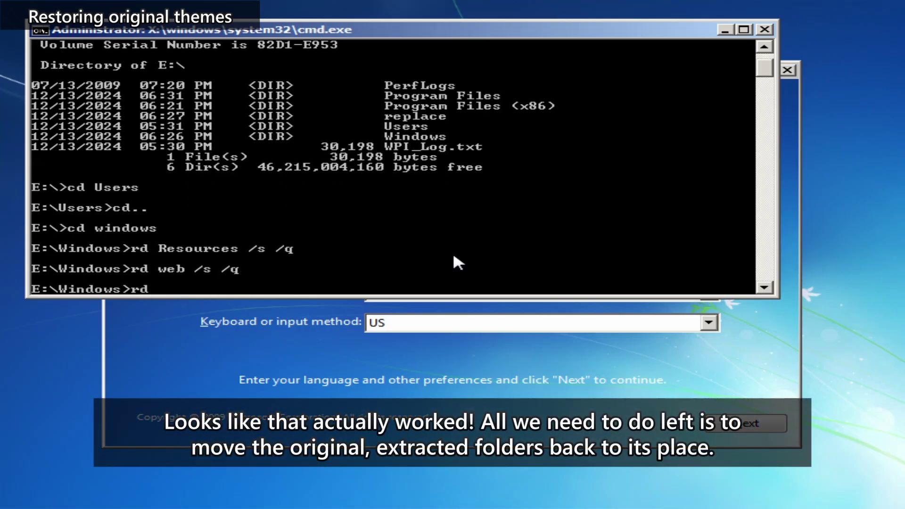
{"action": "type", "text": "rd branding /s /q"}
{"action": "key", "text": "Return"}
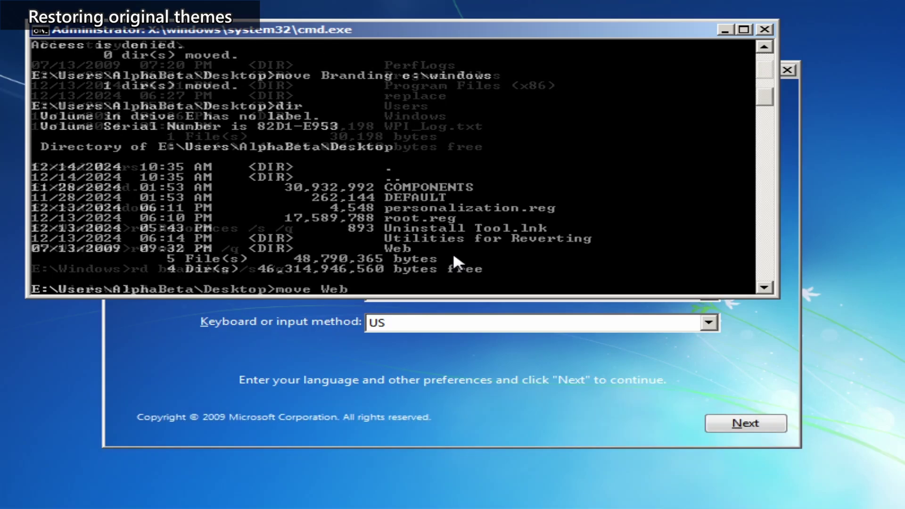
Move the desktop's Web folder to e:\windows, and restart the computer with wpeutil reboot.
{"action": "type", "text": "c:"}
{"action": "key", "text": "BackSpace"}
{"action": "key", "text": "BackSpace"}
{"action": "type", "text": "e:\\qwi"}
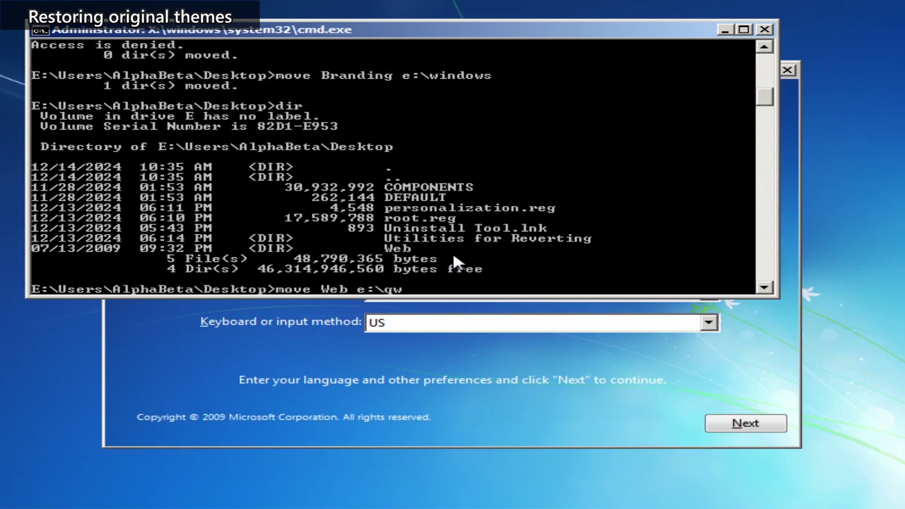
{"action": "key", "text": "BackSpace"}
{"action": "key", "text": "BackSpace"}
{"action": "key", "text": "BackSpace"}
{"action": "type", "text": "windows"}
{"action": "key", "text": "Return"}
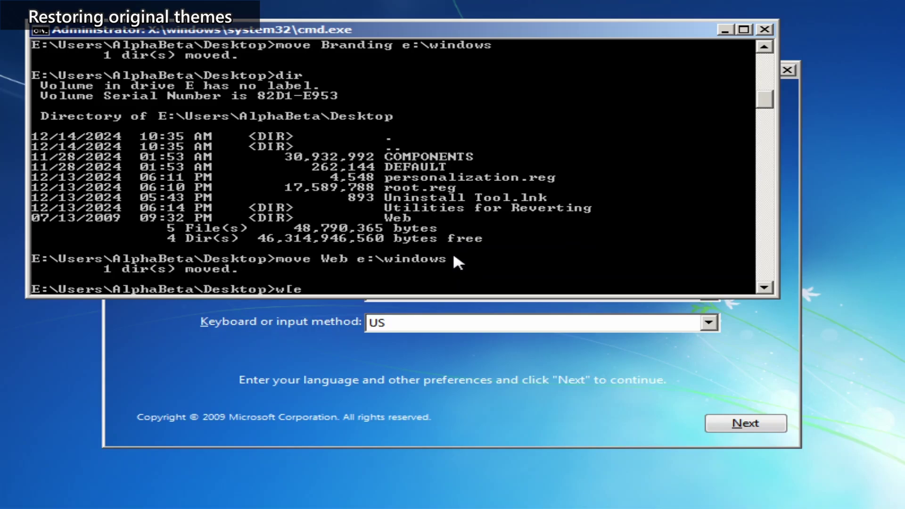
{"action": "type", "text": "wpeutil reboot"}
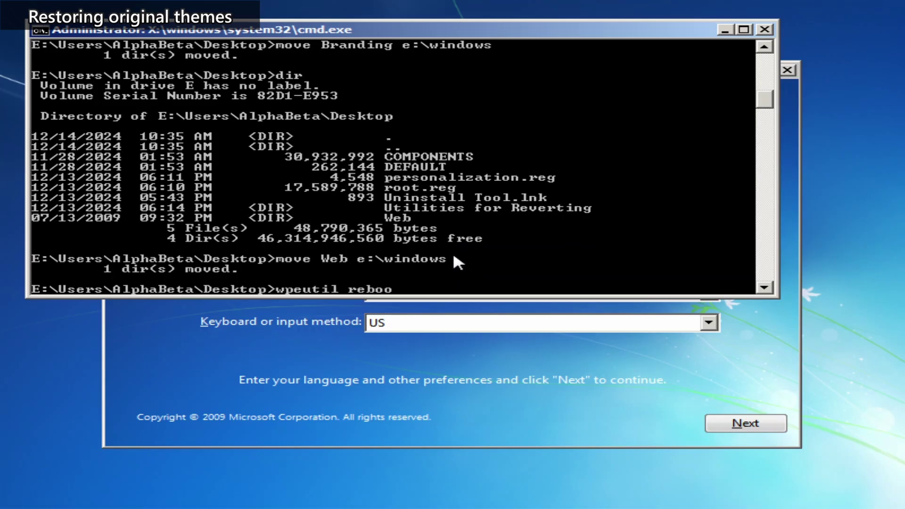
{"action": "key", "text": "Return"}
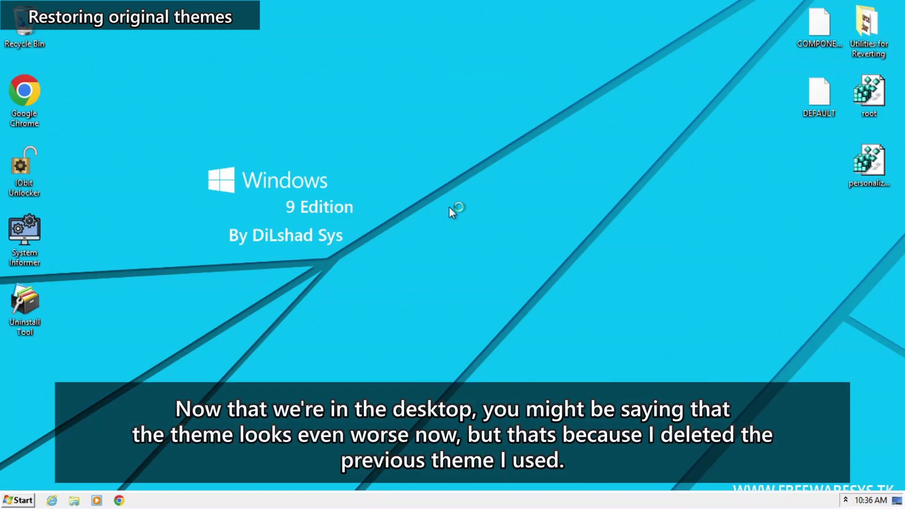
Open the desktop's Personalization settings and apply the Windows 7 Aero theme.
{"action": "left_click", "coordinate": [22, 501]}
{"action": "left_click", "coordinate": [178, 185]}
{"action": "right_click", "coordinate": [178, 185]}
{"action": "left_click", "coordinate": [238, 315]}
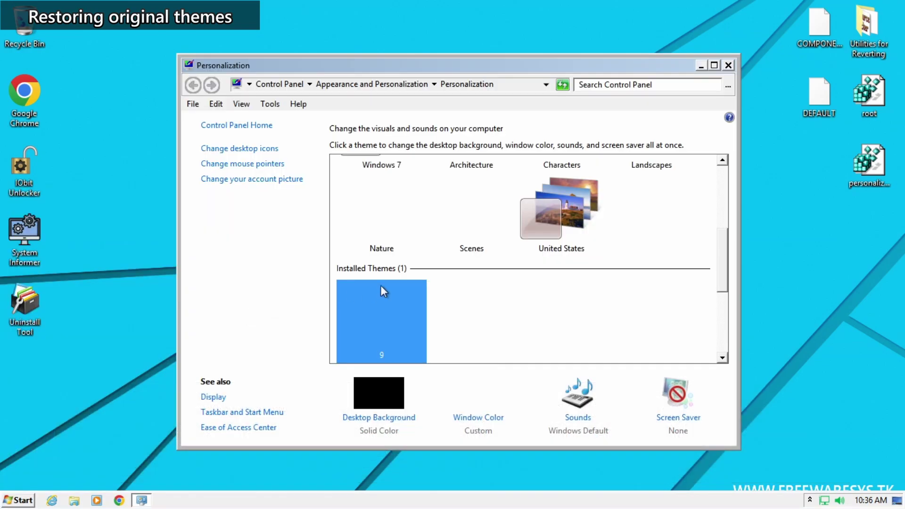
{"action": "scroll", "coordinate": [457, 286], "scroll_direction": "down", "scroll_amount": 1}
{"action": "scroll", "coordinate": [466, 287], "scroll_direction": "up", "scroll_amount": 4}
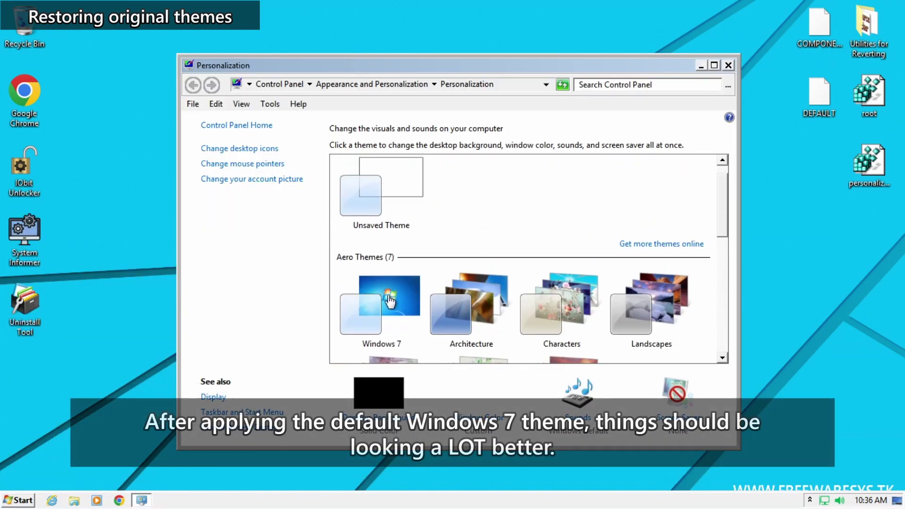
{"action": "left_click", "coordinate": [387, 298]}
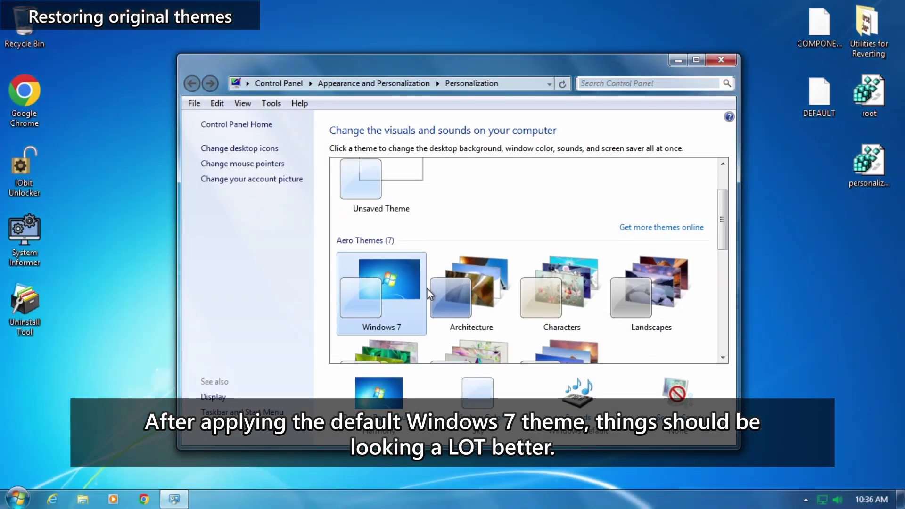
Look through the installed and basic themes, and delete the Unsaved Theme from My Themes.
{"action": "scroll", "coordinate": [451, 287], "scroll_direction": "down", "scroll_amount": 3}
{"action": "scroll", "coordinate": [451, 286], "scroll_direction": "down", "scroll_amount": 4}
{"action": "scroll", "coordinate": [405, 247], "scroll_direction": "up", "scroll_amount": 1}
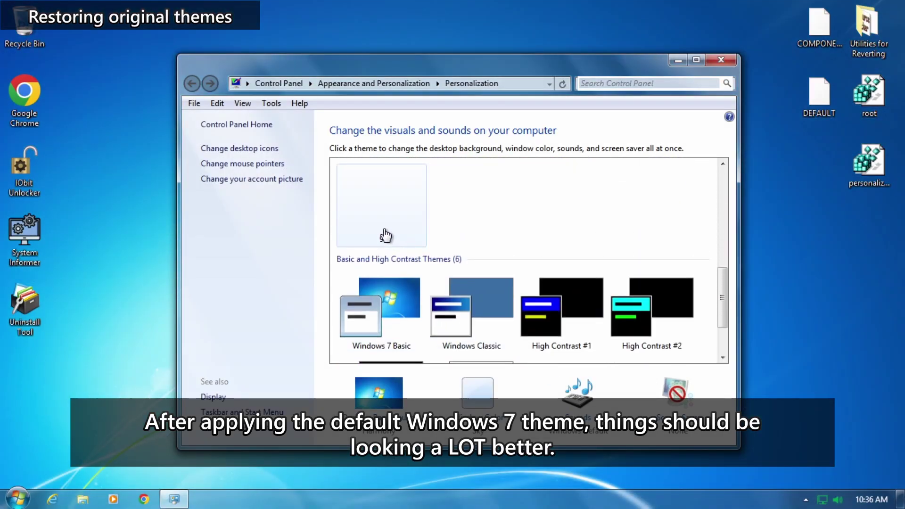
{"action": "scroll", "coordinate": [477, 241], "scroll_direction": "up", "scroll_amount": 3}
{"action": "scroll", "coordinate": [495, 302], "scroll_direction": "up", "scroll_amount": 10}
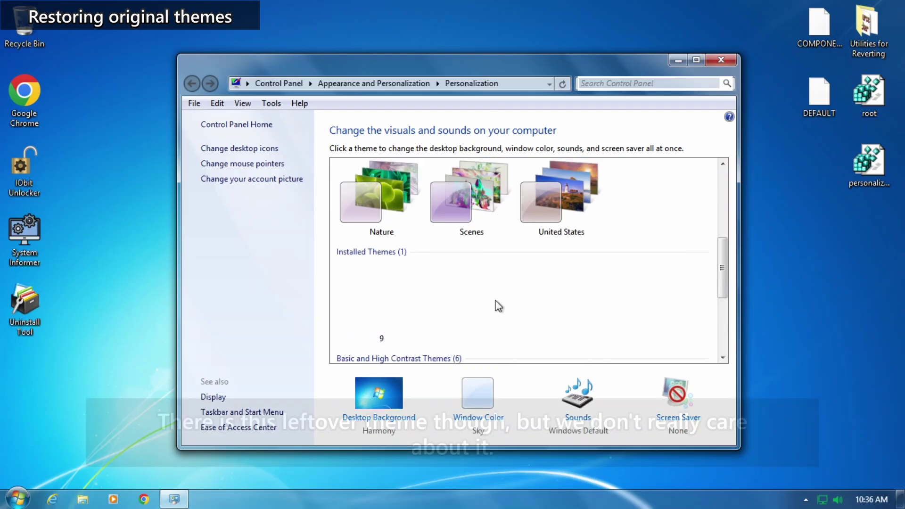
{"action": "right_click", "coordinate": [383, 222]}
{"action": "left_click", "coordinate": [416, 230]}
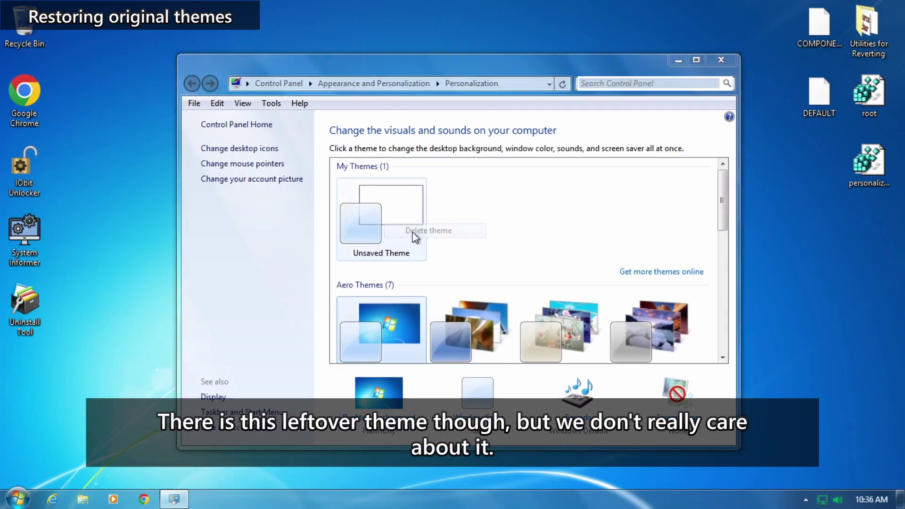
Look over the Aero and the Basic and High Contrast themes, and empty the Recycle Bin.
{"action": "left_click", "coordinate": [487, 296]}
{"action": "scroll", "coordinate": [488, 241], "scroll_direction": "down", "scroll_amount": 5}
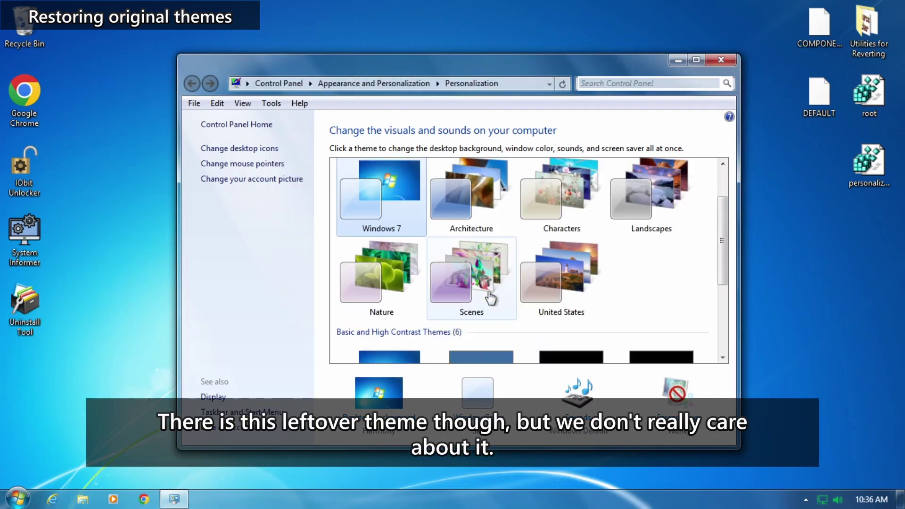
{"action": "right_click", "coordinate": [23, 35]}
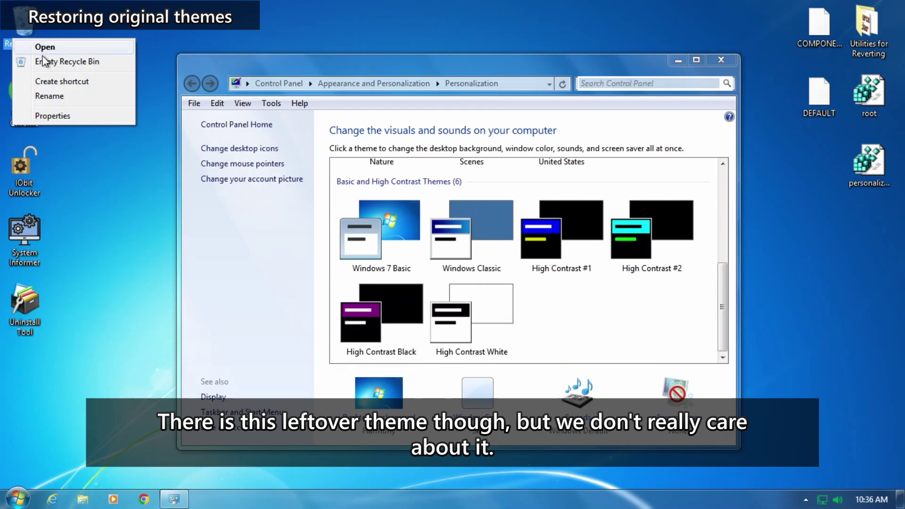
{"action": "left_click", "coordinate": [66, 61]}
{"action": "left_click", "coordinate": [505, 296]}
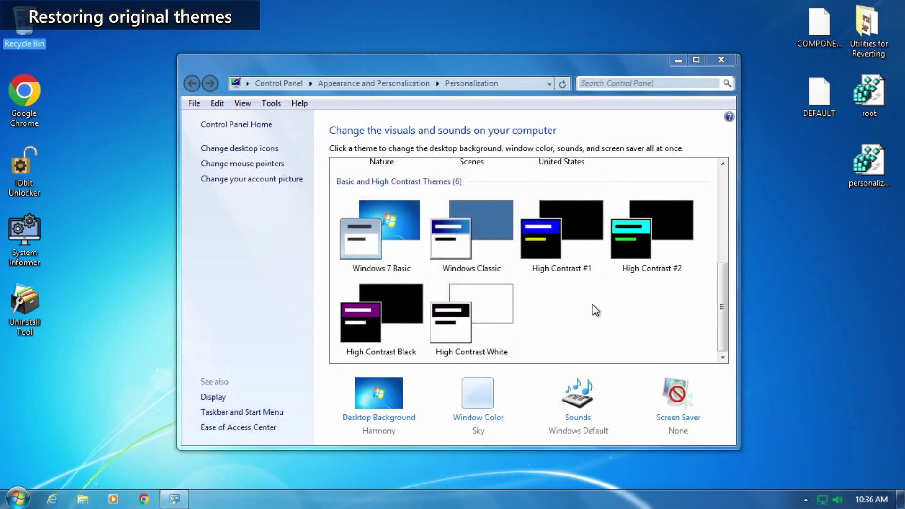
{"action": "scroll", "coordinate": [642, 296], "scroll_direction": "up", "scroll_amount": 4}
{"action": "scroll", "coordinate": [642, 297], "scroll_direction": "down", "scroll_amount": 2}
{"action": "scroll", "coordinate": [643, 296], "scroll_direction": "up", "scroll_amount": 5}
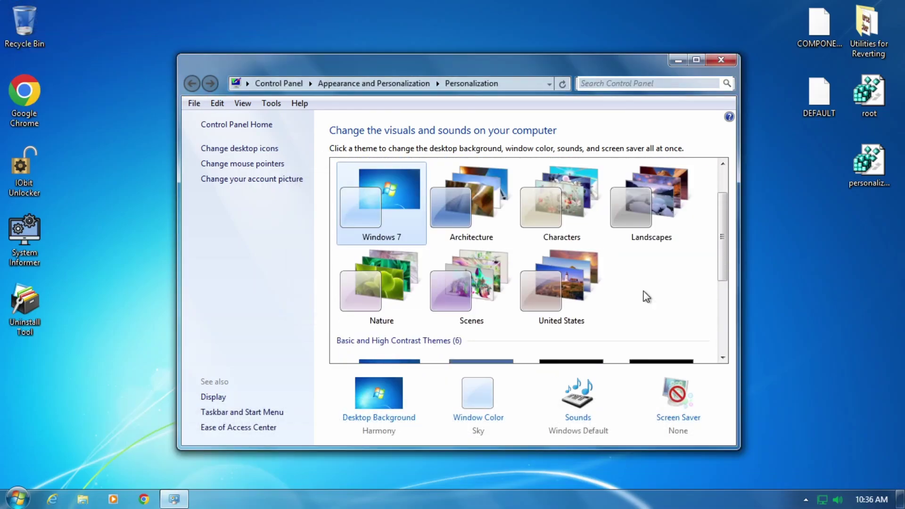
Run winver to check the Windows branding in the About Windows dialog, and move the dialog aside.
{"action": "type", "text": "winve"}
{"action": "type", "text": "r"}
{"action": "key", "text": "Return"}
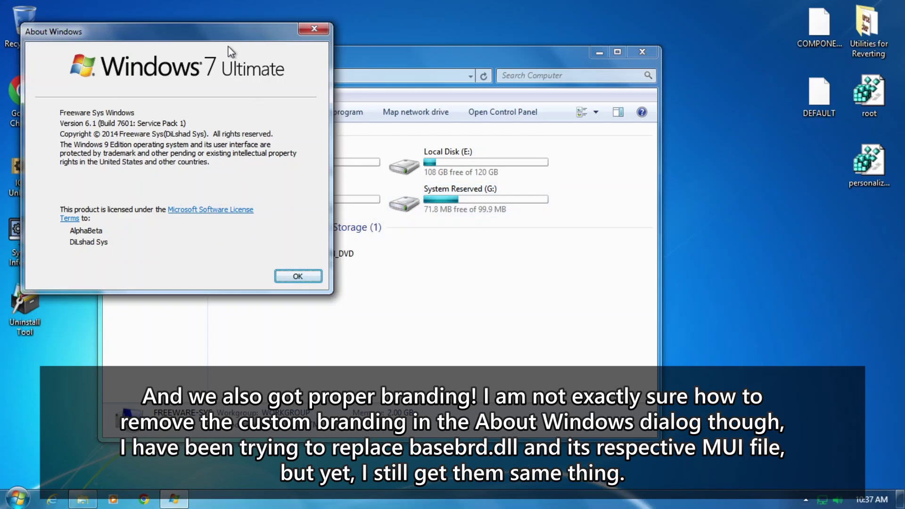
{"action": "left_click_drag", "start_coordinate": [233, 40], "coordinate": [651, 98]}
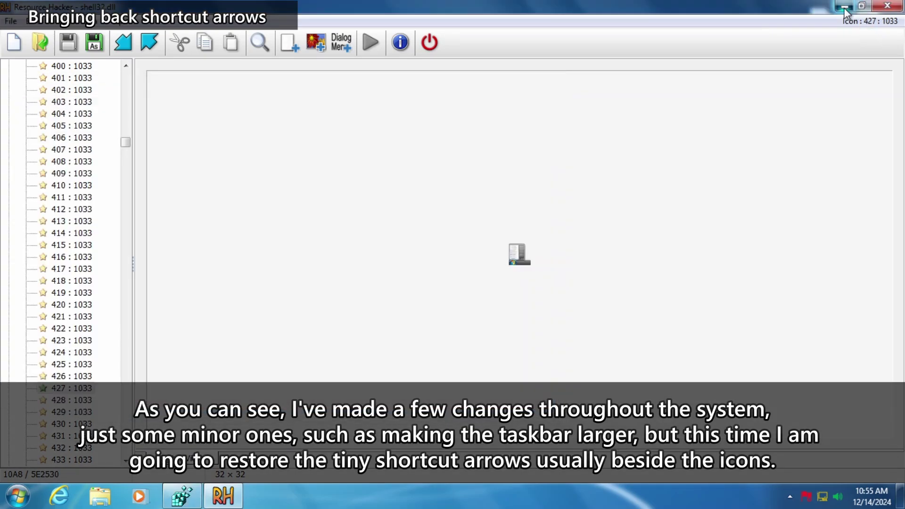
Minimize Resource Hacker, delete the Shell Icons key under Explorer in the registry, and close Registry Editor.
{"action": "left_click", "coordinate": [844, 8]}
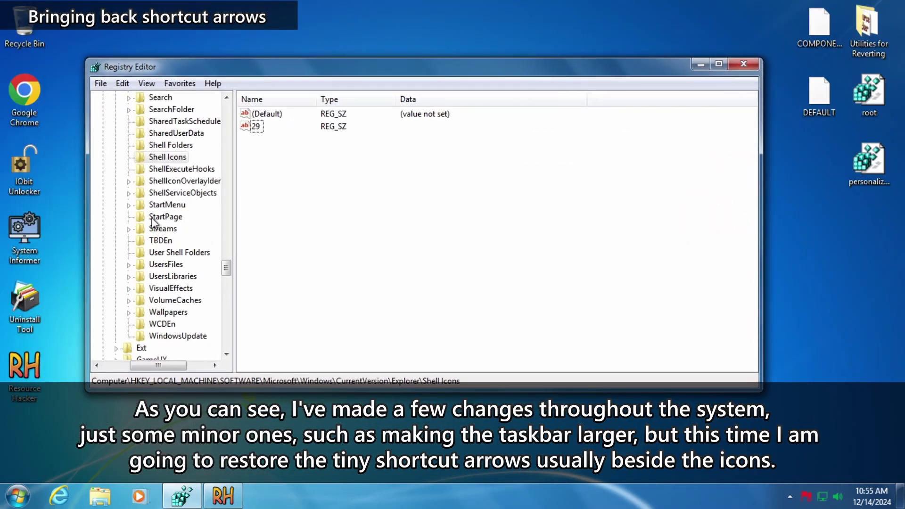
{"action": "left_click", "coordinate": [165, 158]}
{"action": "right_click", "coordinate": [158, 160]}
{"action": "left_click", "coordinate": [195, 211]}
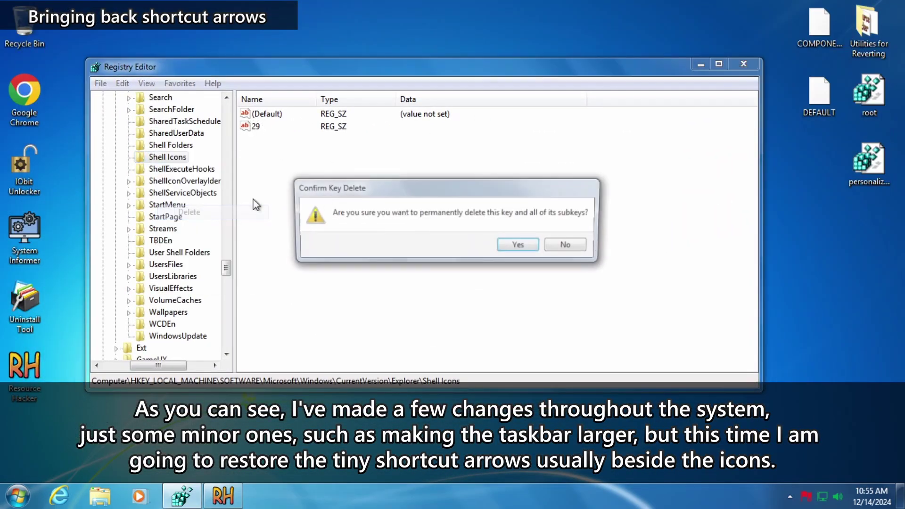
{"action": "left_click", "coordinate": [517, 248]}
{"action": "key", "text": "alt+F4"}
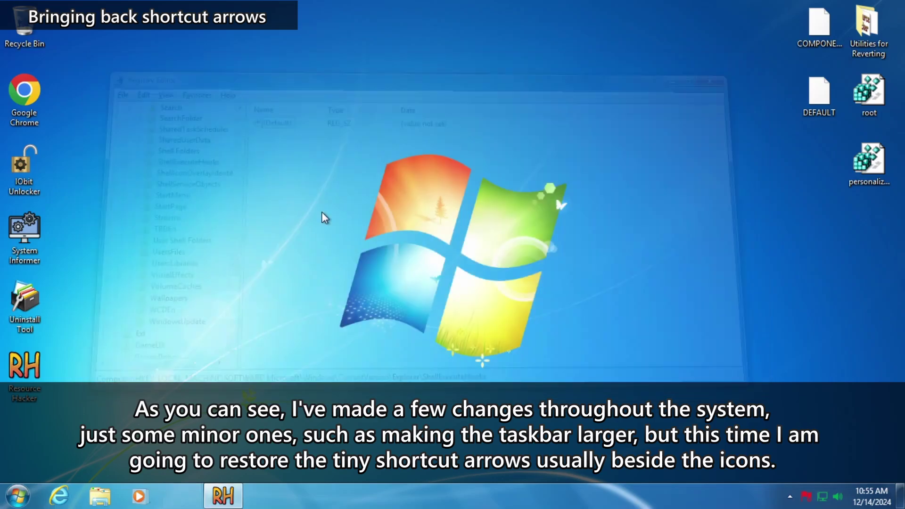
Refresh the desktop and restart the computer to apply the shortcut arrow change.
{"action": "right_click", "coordinate": [249, 181]}
{"action": "left_click", "coordinate": [274, 215]}
{"action": "key", "text": "super"}
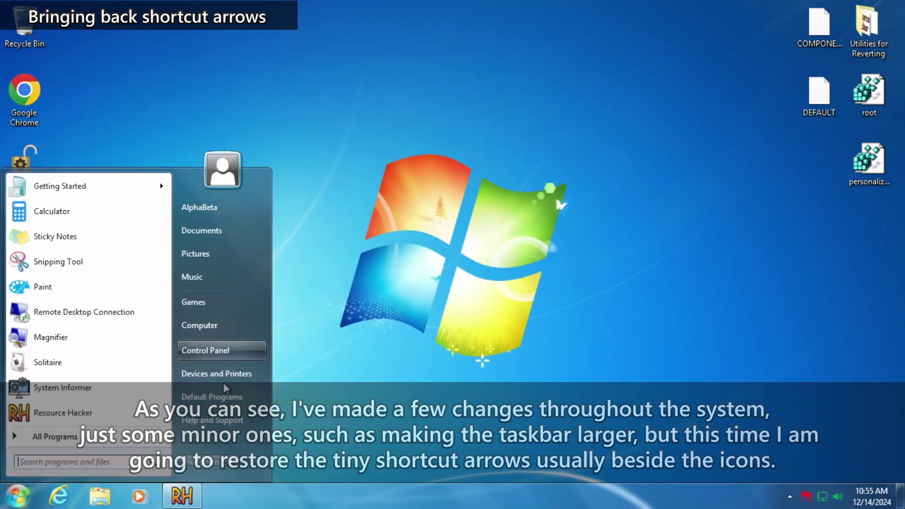
{"action": "left_click", "coordinate": [231, 458]}
{"action": "left_click", "coordinate": [269, 445]}
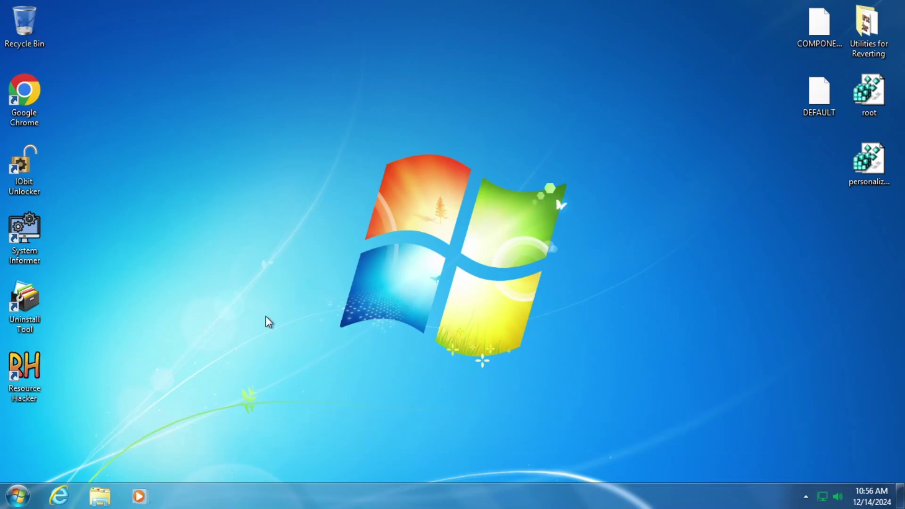
Run winver again after the restart to recheck the About Windows details, moving the dialog away from the desktop icons.
{"action": "key", "text": "super"}
{"action": "key", "text": "super+r"}
{"action": "type", "text": "winver"}
{"action": "key", "text": "Return"}
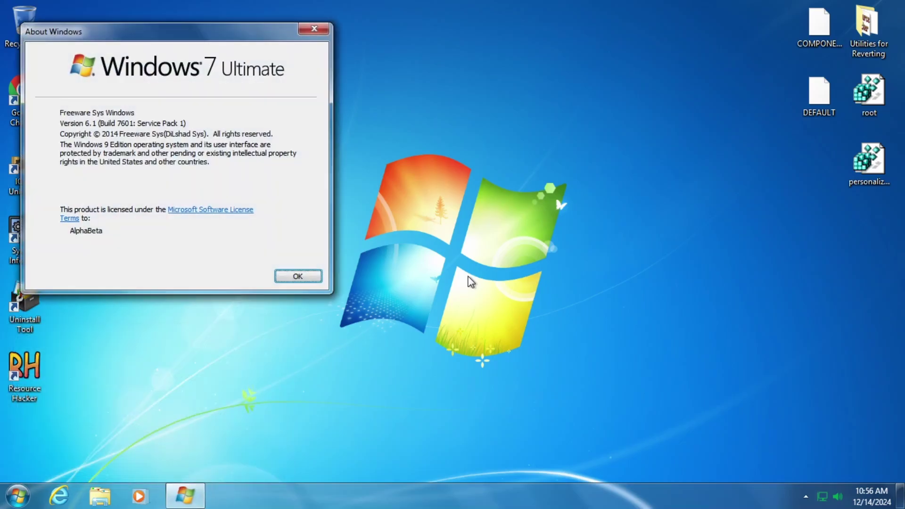
{"action": "left_click_drag", "start_coordinate": [123, 33], "coordinate": [296, 127]}
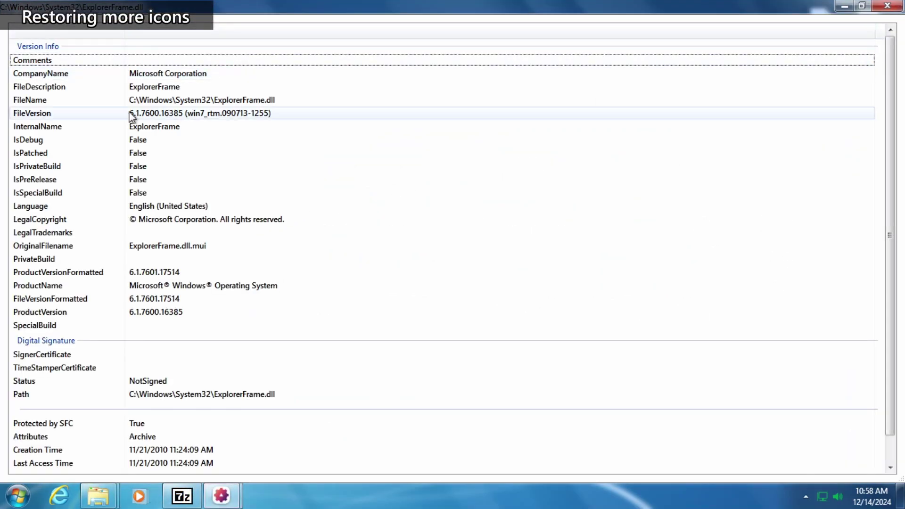
Close the ExplorerFrame.dll file info, show the Volume Icons, and note explorerframe.dll in a new Notepad document placed beside CustomizerGod.
{"action": "left_click", "coordinate": [887, 5]}
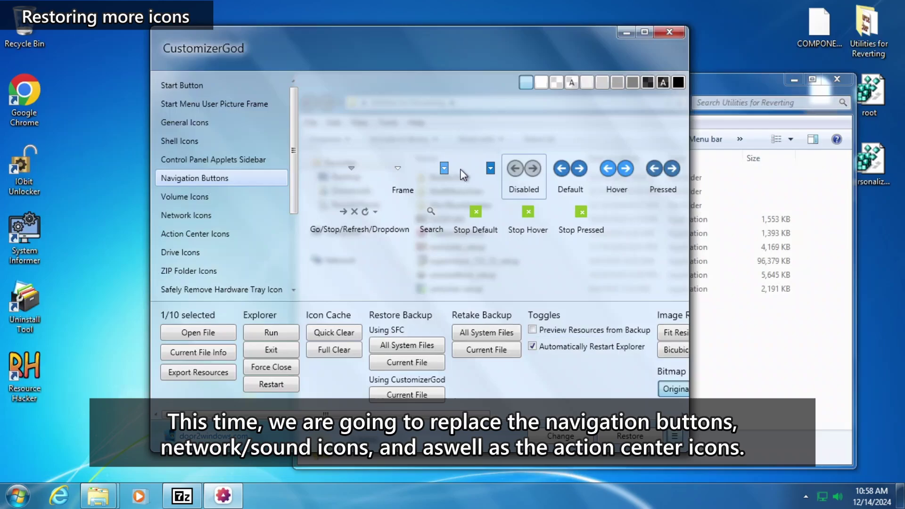
{"action": "left_click", "coordinate": [197, 199]}
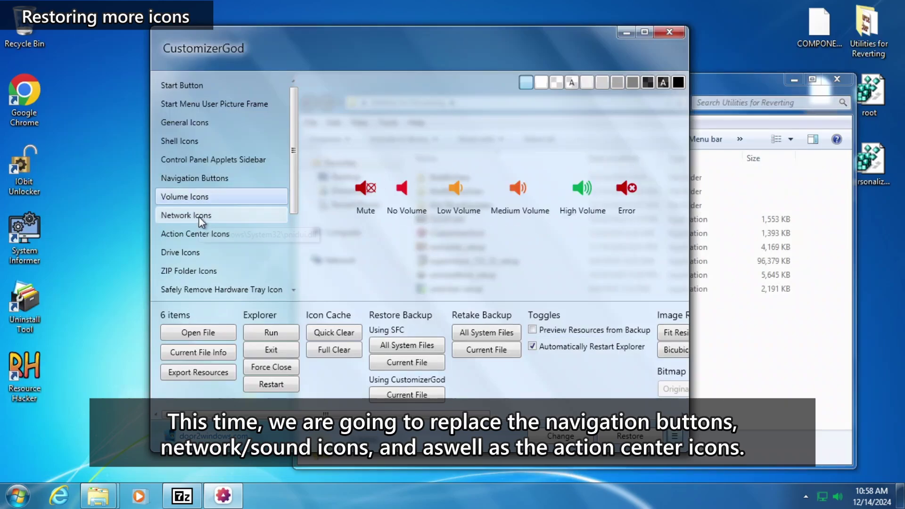
{"action": "key", "text": "super+r"}
{"action": "type", "text": "notepad"}
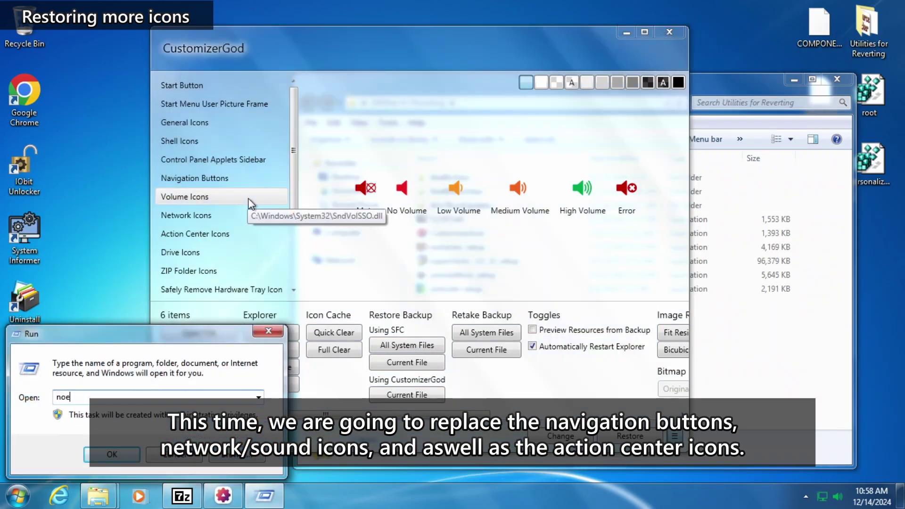
{"action": "key", "text": "Return"}
{"action": "left_click_drag", "start_coordinate": [275, 83], "coordinate": [681, 426]}
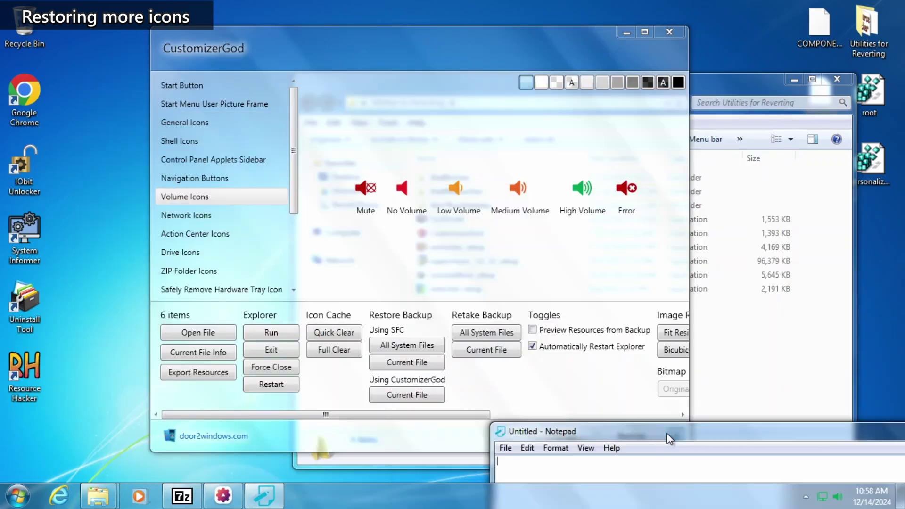
{"action": "type", "text": "explorerframe.dll"}
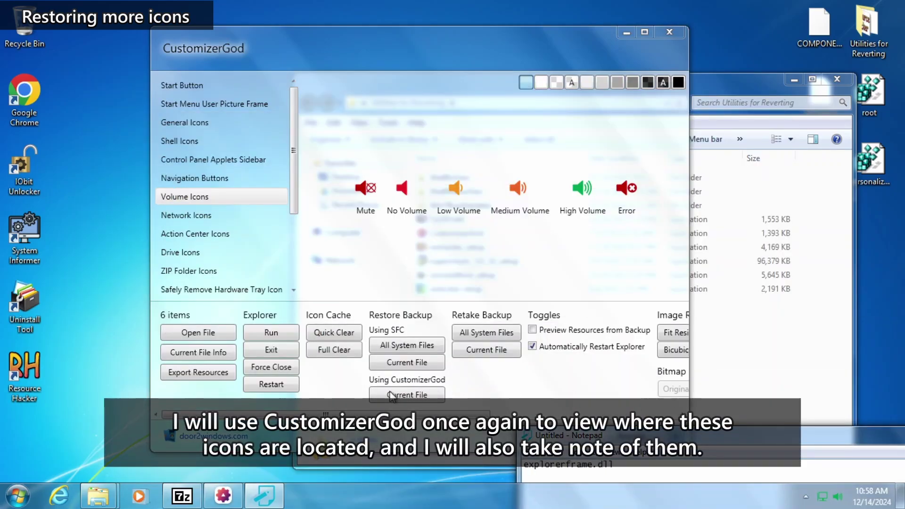
Look up which file stores the volume icons, add sndvolsso.dll to the Notepad list, and show the Network Icons.
{"action": "left_click", "coordinate": [215, 353]}
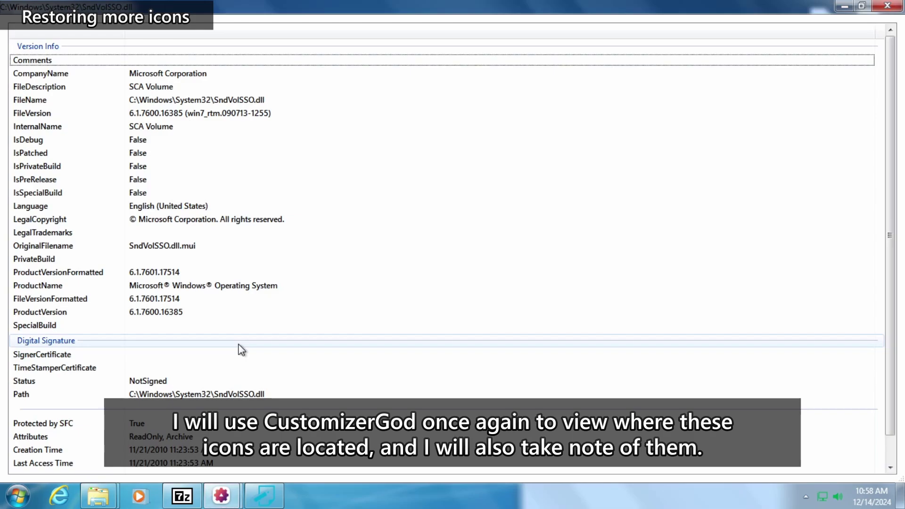
{"action": "scroll", "coordinate": [248, 343], "scroll_direction": "down", "scroll_amount": 1}
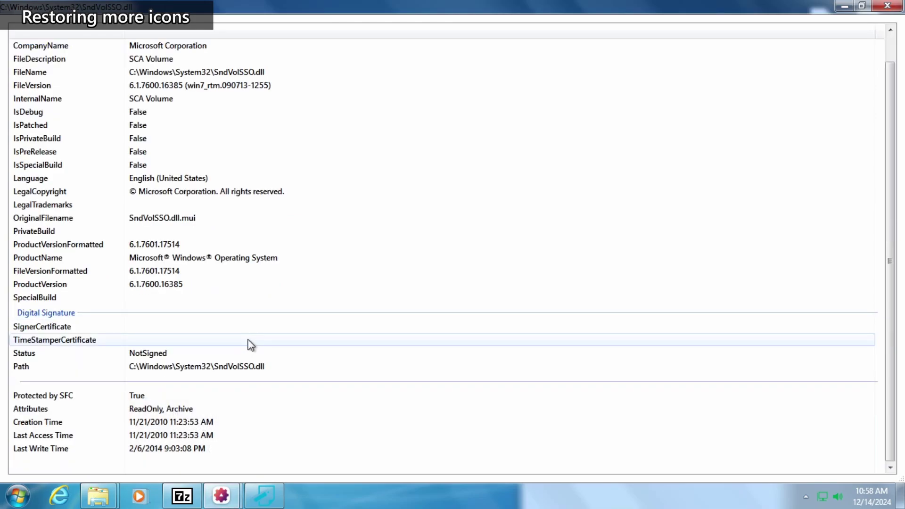
{"action": "scroll", "coordinate": [555, 415], "scroll_direction": "up", "scroll_amount": 1}
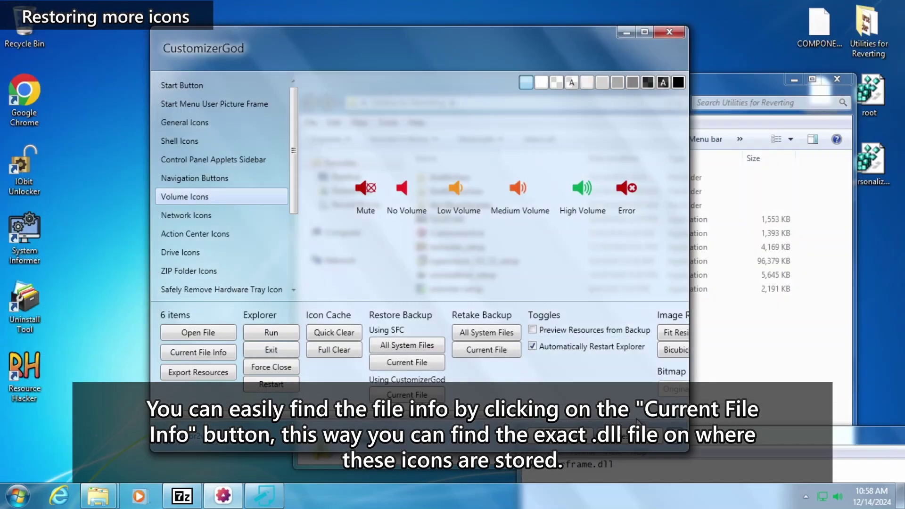
{"action": "type", "text": "ndvolsso.dll"}
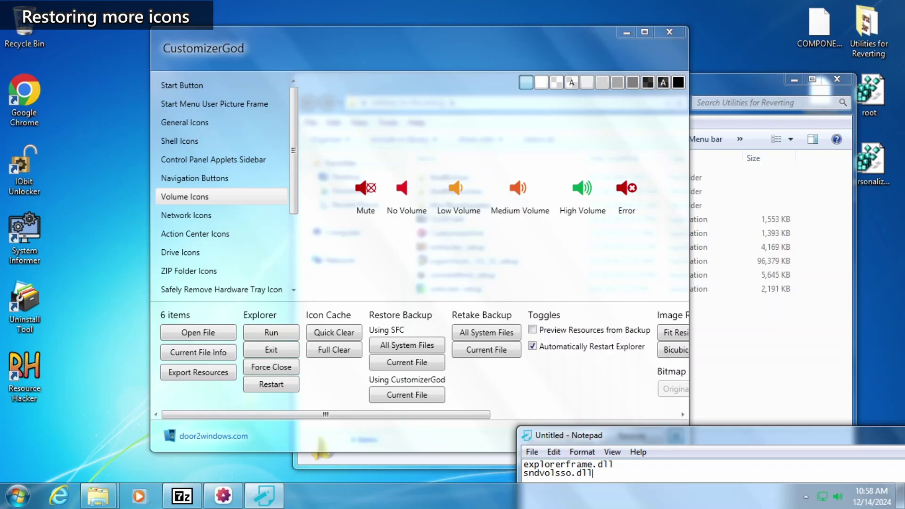
{"action": "left_click", "coordinate": [194, 215]}
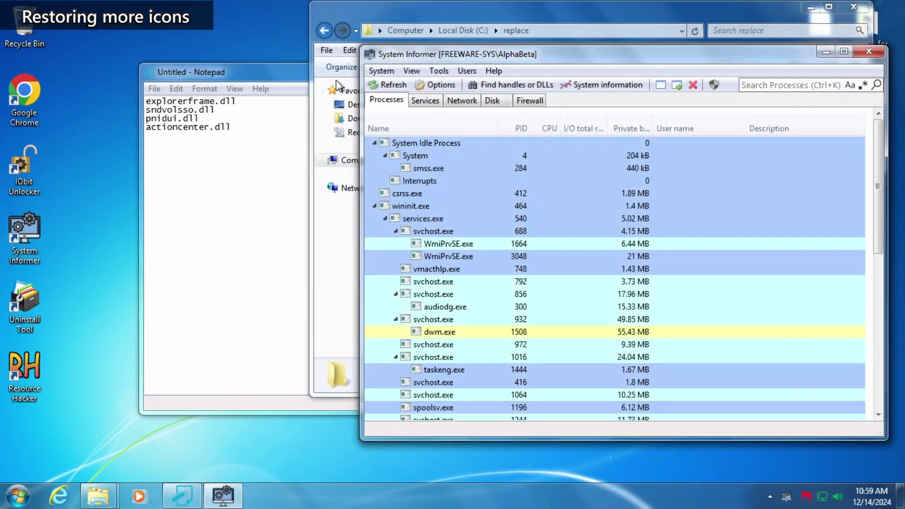
Launch a cmd command prompt through System Informer's Run as command.
{"action": "left_click", "coordinate": [373, 70]}
{"action": "left_click", "coordinate": [389, 103]}
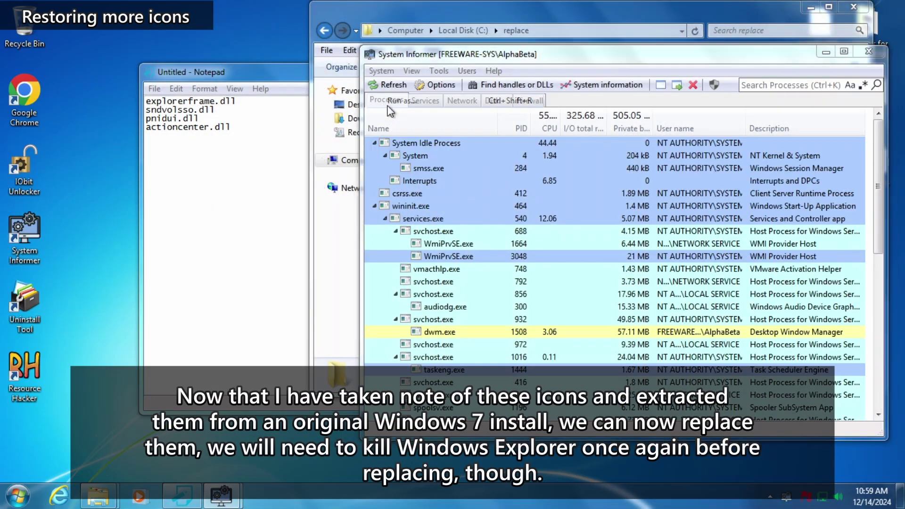
{"action": "type", "text": "cmd"}
{"action": "key", "text": "Return"}
{"action": "key", "text": "Return"}
Force-terminate Windows Explorer with taskkill /f /im explorer.exe, and move the command prompt off the Notepad list.
{"action": "type", "text": "task"}
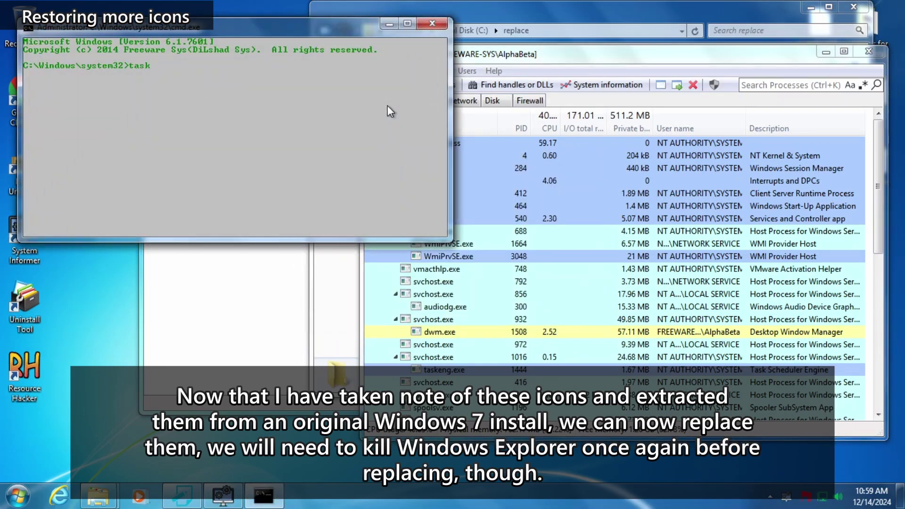
{"action": "type", "text": "kill /f"}
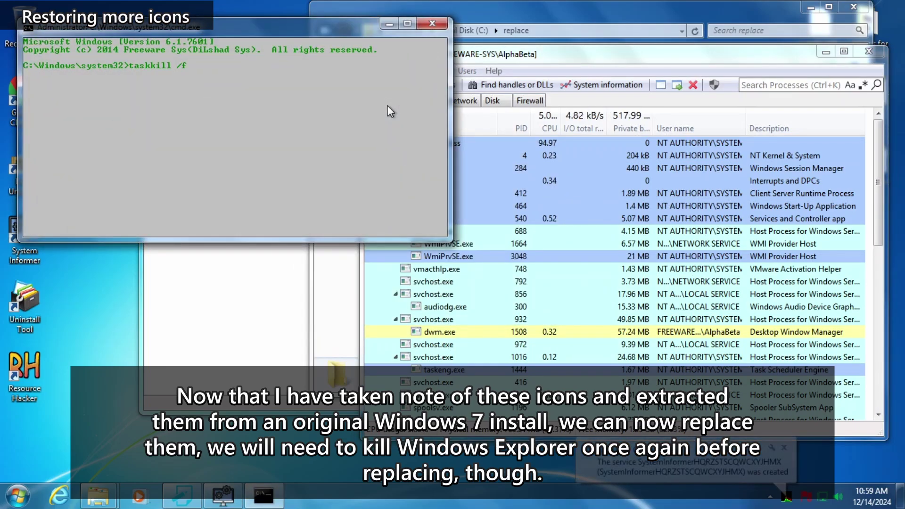
{"action": "type", "text": " /im explorer.exe"}
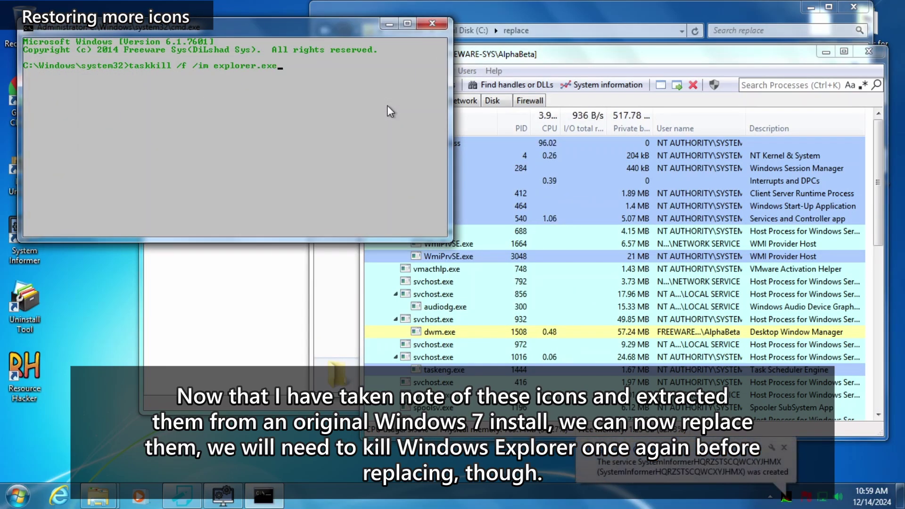
{"action": "key", "text": "Return"}
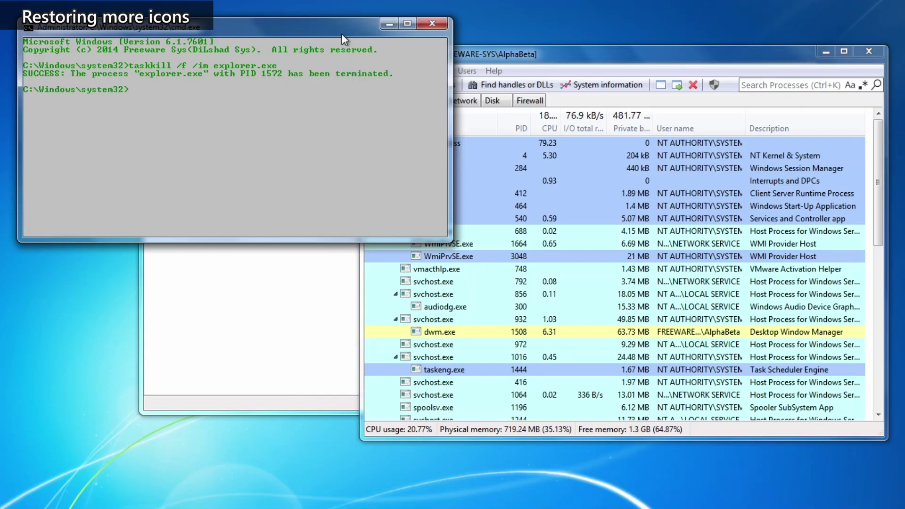
{"action": "left_click_drag", "start_coordinate": [344, 30], "coordinate": [342, 264]}
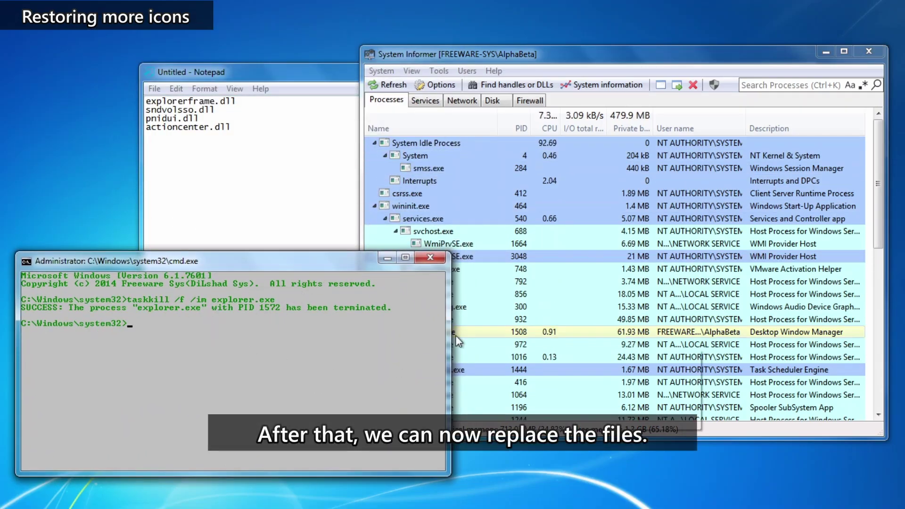
Move SndVolSSO.dll from E:\replace to e:\windows\system32, and restart the computer with wpeutil reboot.
{"action": "type", "text": "e:\\wi"}
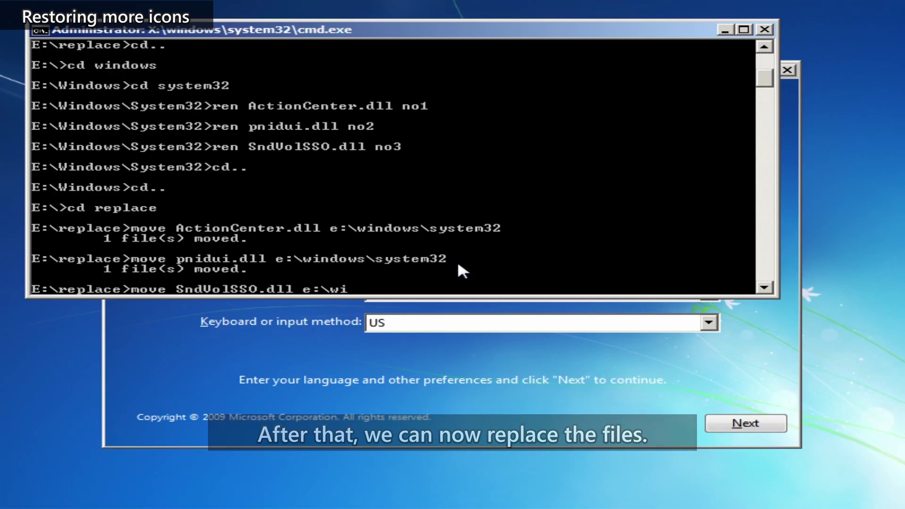
{"action": "type", "text": "ndows\\system32"}
{"action": "key", "text": "Return"}
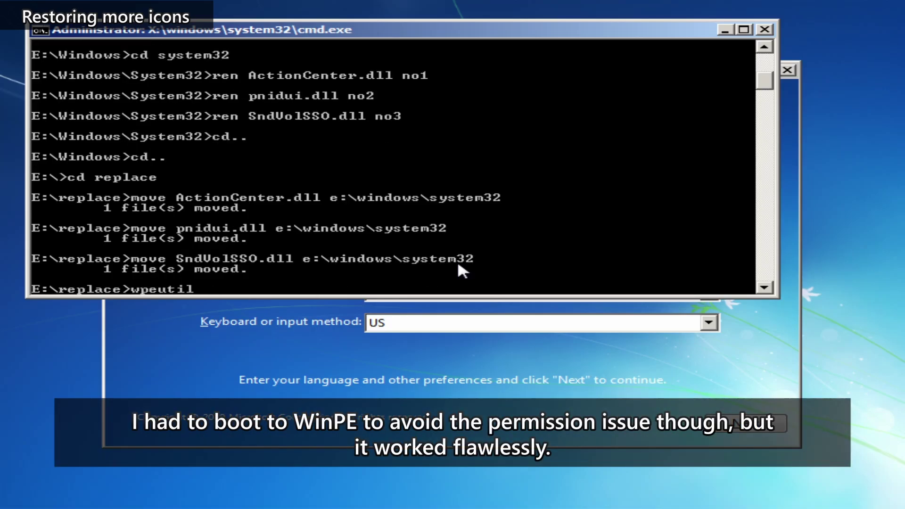
{"action": "type", "text": "wpeutil reboot"}
{"action": "key", "text": "Return"}
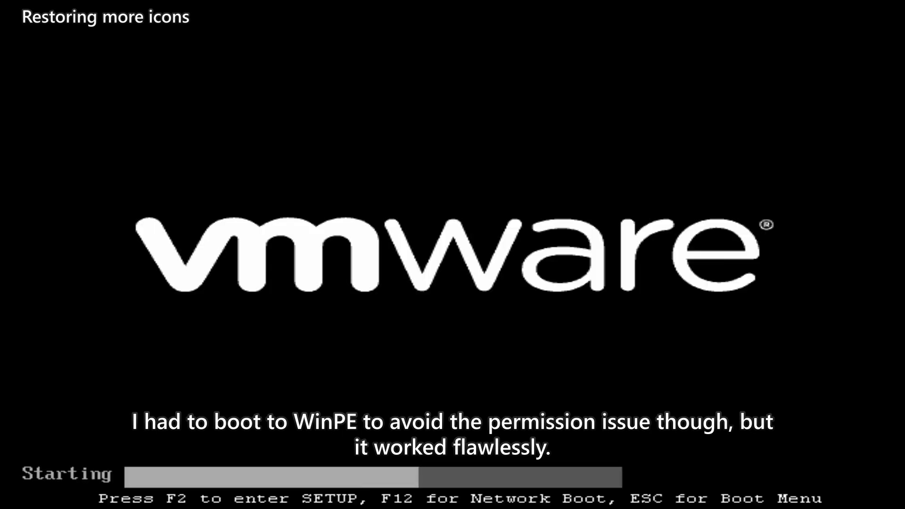
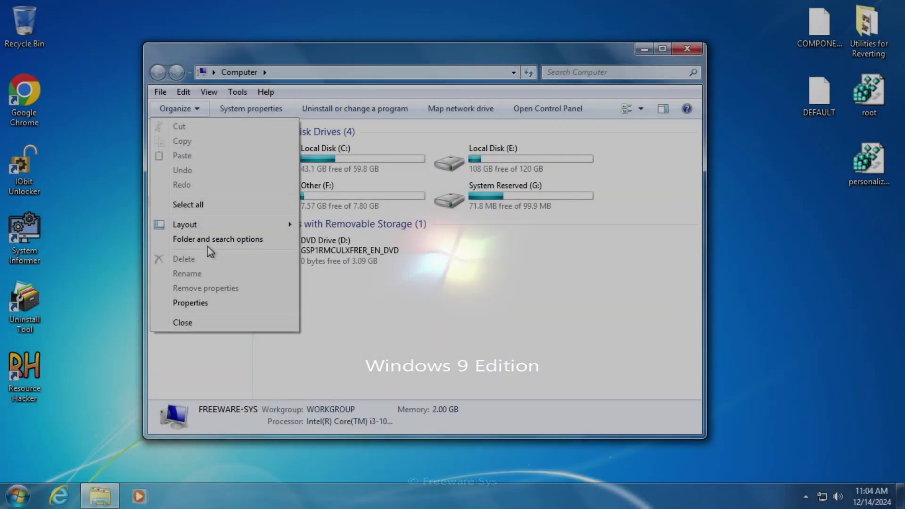
Turn off Always show menus in the Explorer folder options and apply the change.
{"action": "left_click", "coordinate": [208, 241]}
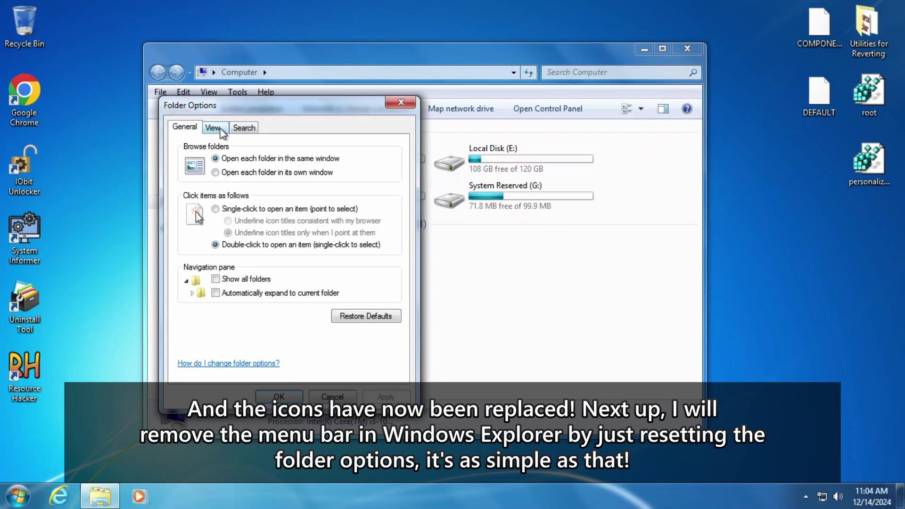
{"action": "left_click", "coordinate": [213, 128]}
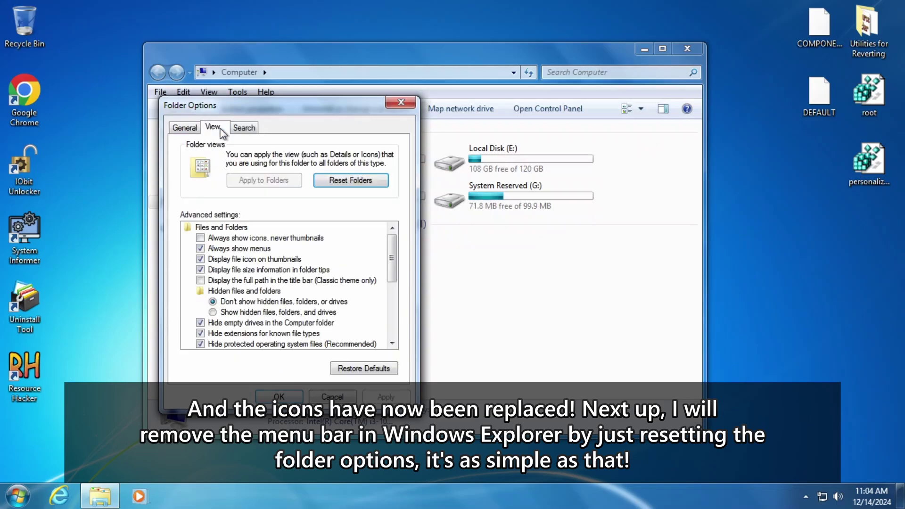
{"action": "left_click", "coordinate": [259, 248]}
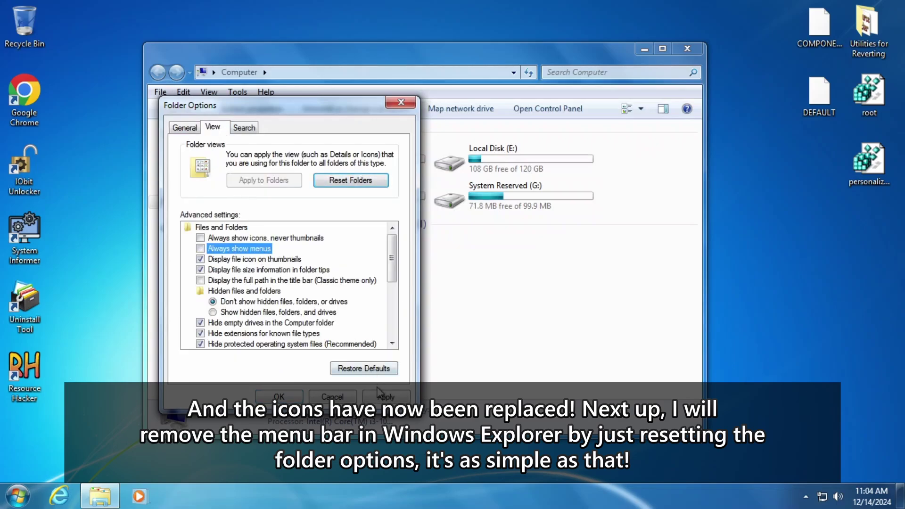
{"action": "left_click", "coordinate": [382, 396]}
{"action": "left_click", "coordinate": [279, 396]}
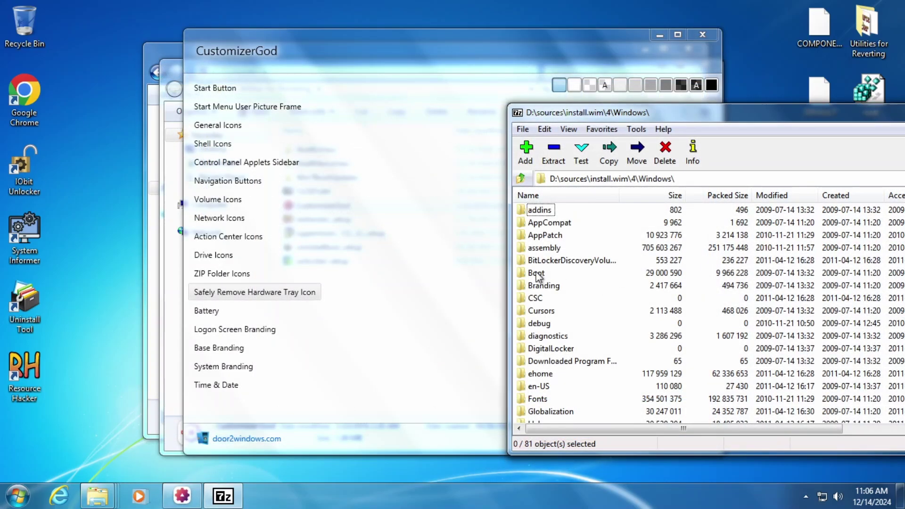
Extract stobject.dll and batmeter.dll from D:\sources\install.wim\4\Windows\System32 to the desktop.
{"action": "scroll", "coordinate": [542, 295], "scroll_direction": "down", "scroll_amount": 2}
{"action": "double_click", "coordinate": [547, 249]}
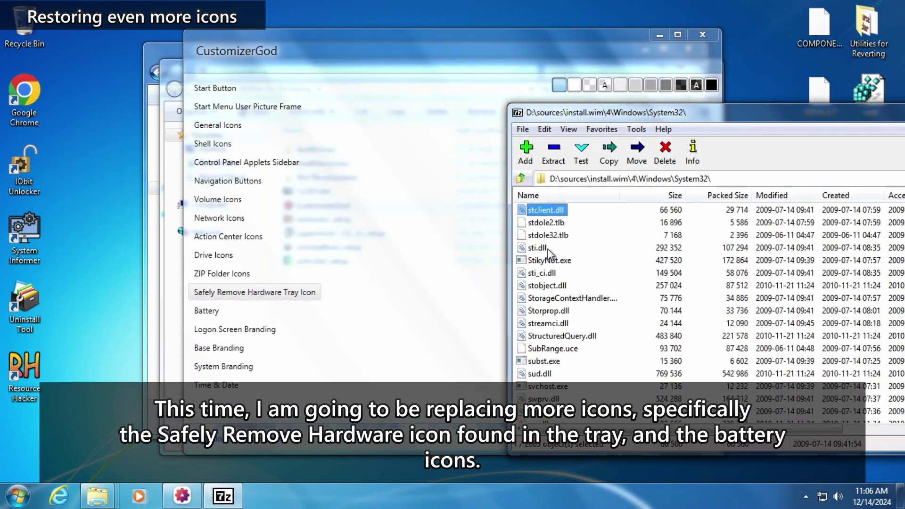
{"action": "left_click_drag", "start_coordinate": [536, 290], "coordinate": [47, 448]}
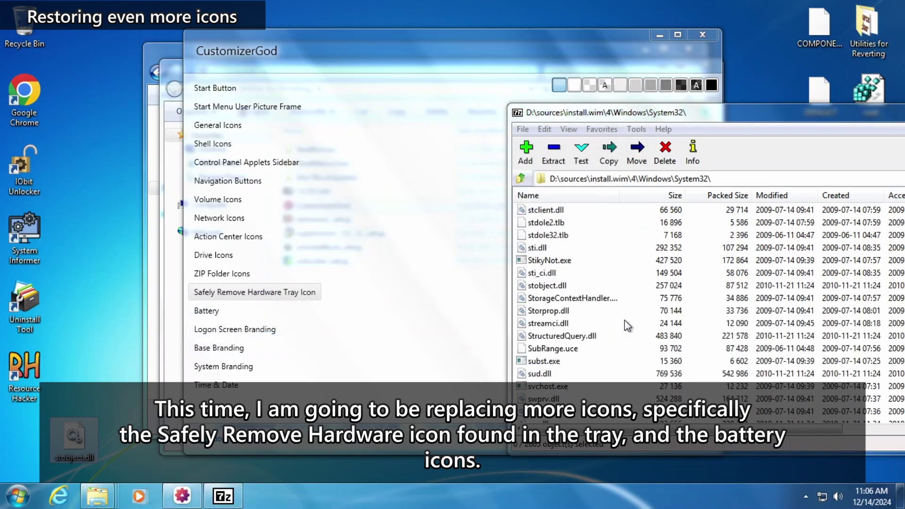
{"action": "type", "text": "batt.dll"}
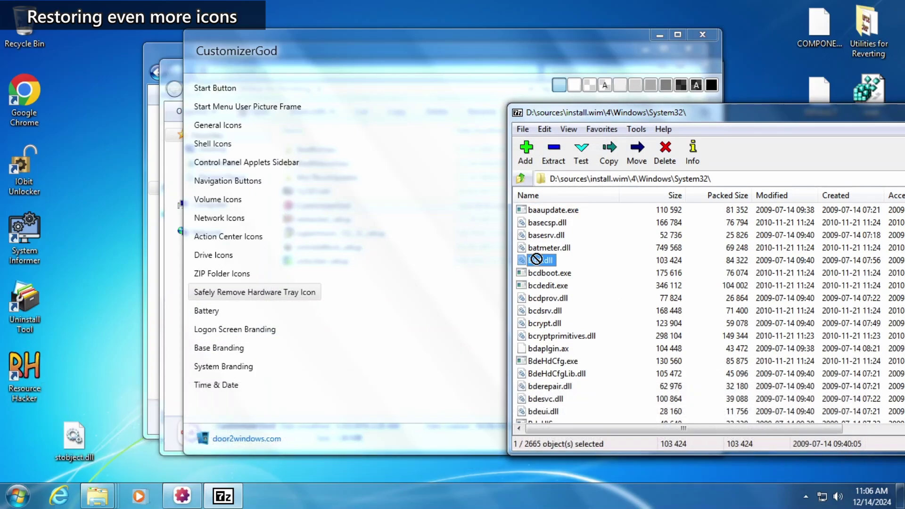
{"action": "left_click", "coordinate": [532, 337]}
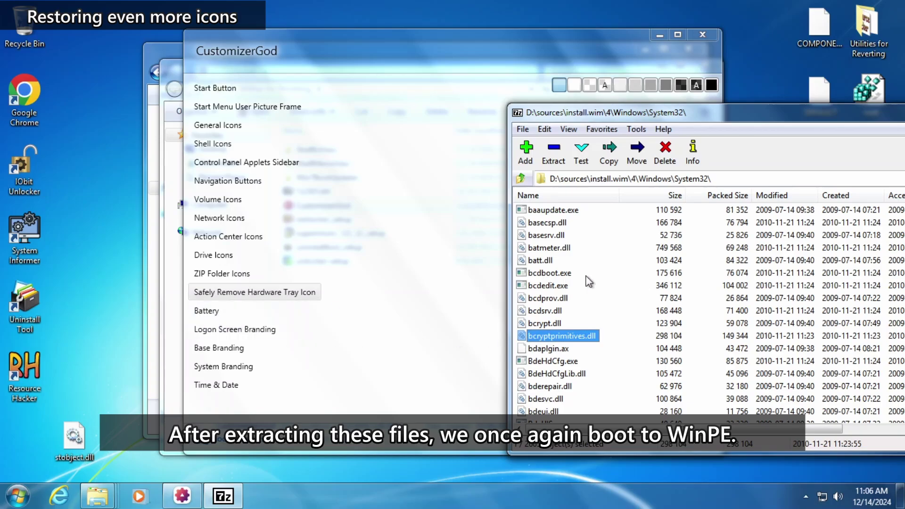
{"action": "type", "text": "bat"}
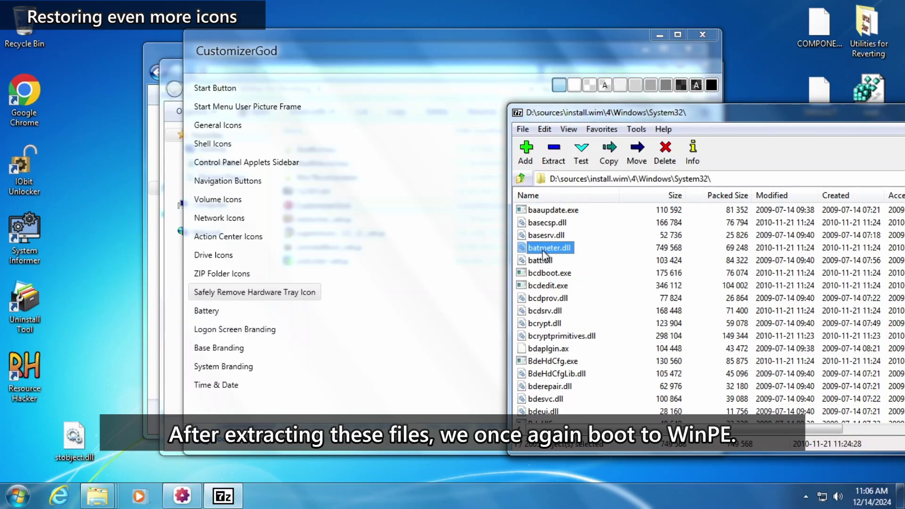
{"action": "left_click_drag", "start_coordinate": [545, 254], "coordinate": [123, 447]}
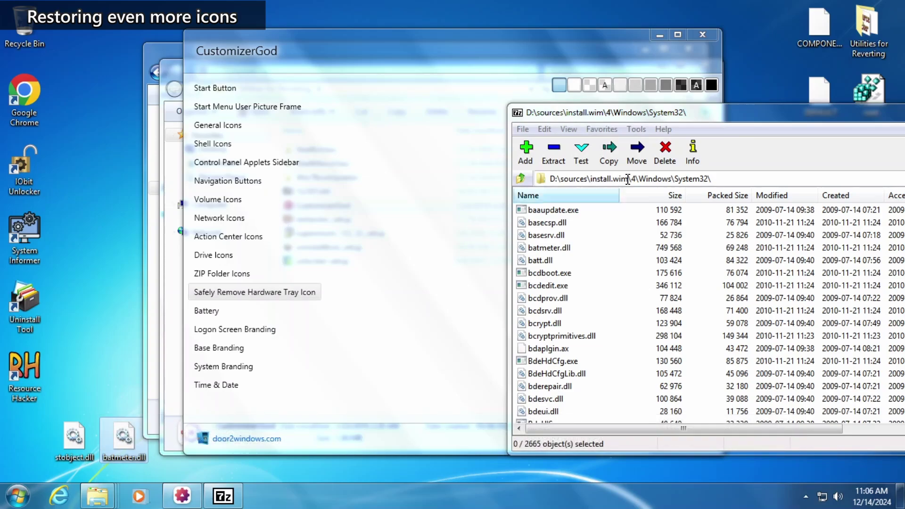
{"action": "left_click", "coordinate": [657, 115]}
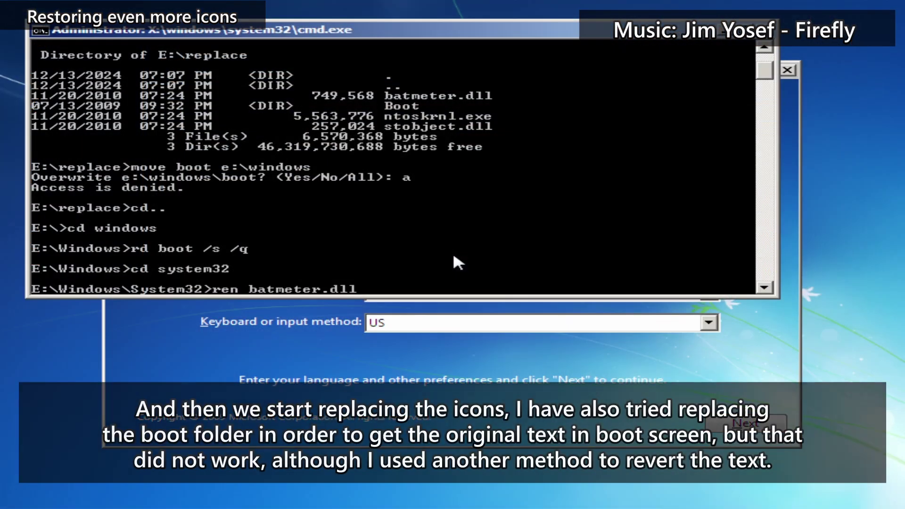
Rename batmeter.dll to no4 and stclient.dll to no5 in E:\Windows\System32.
{"action": "type", "text": "no3"}
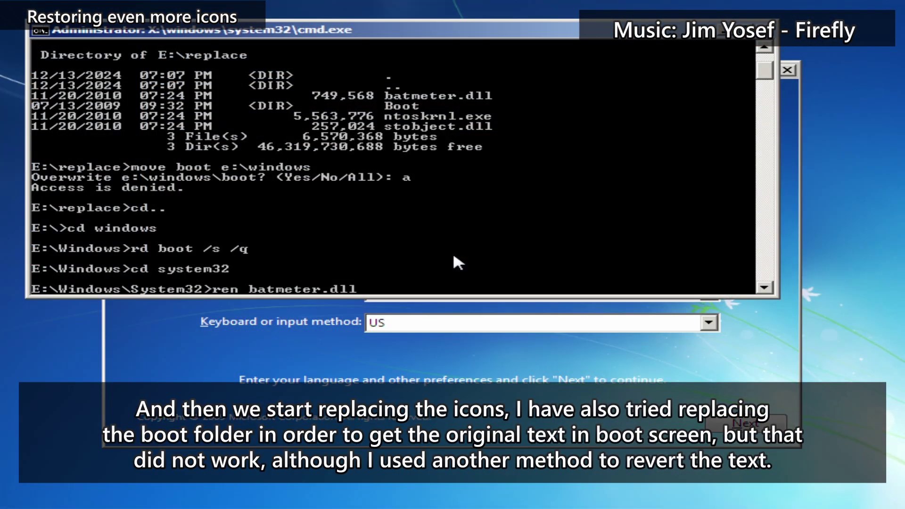
{"action": "key", "text": "BackSpace"}
{"action": "type", "text": "4"}
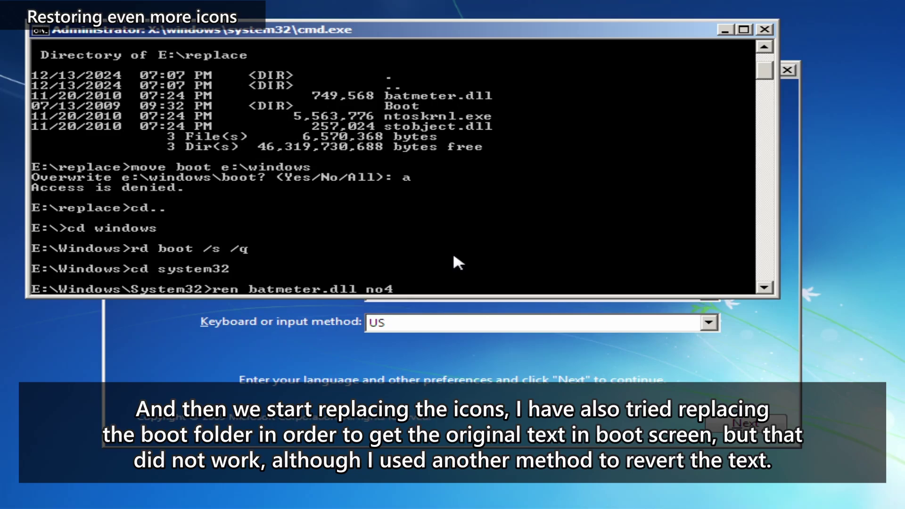
{"action": "key", "text": "Return"}
{"action": "type", "text": "ren stclient.dll no5"}
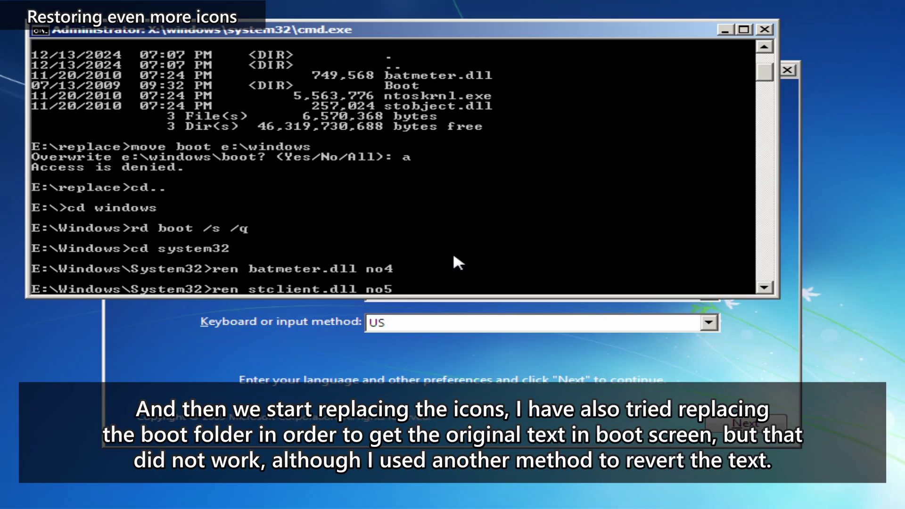
{"action": "key", "text": "Return"}
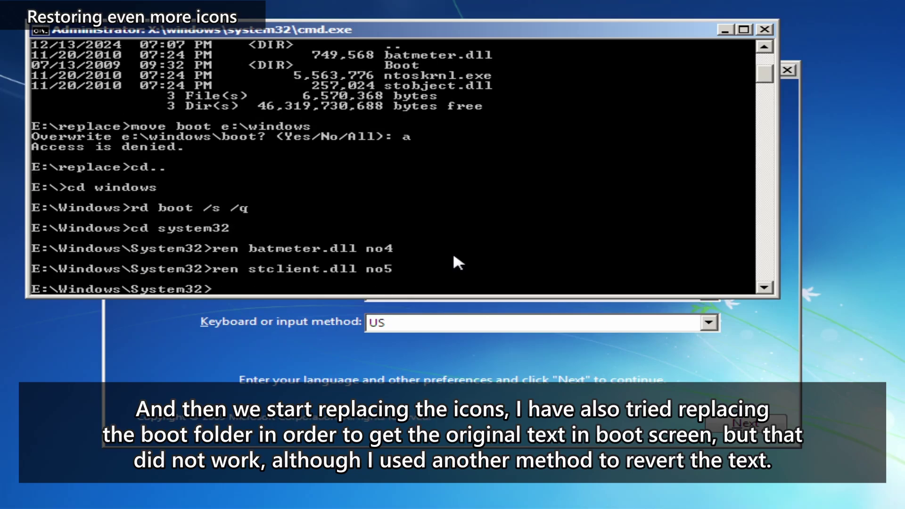
Move the boot folder from E:\replace to e:\windows, and restart the computer with wpeutil reboot.
{"action": "type", "text": "cd.."}
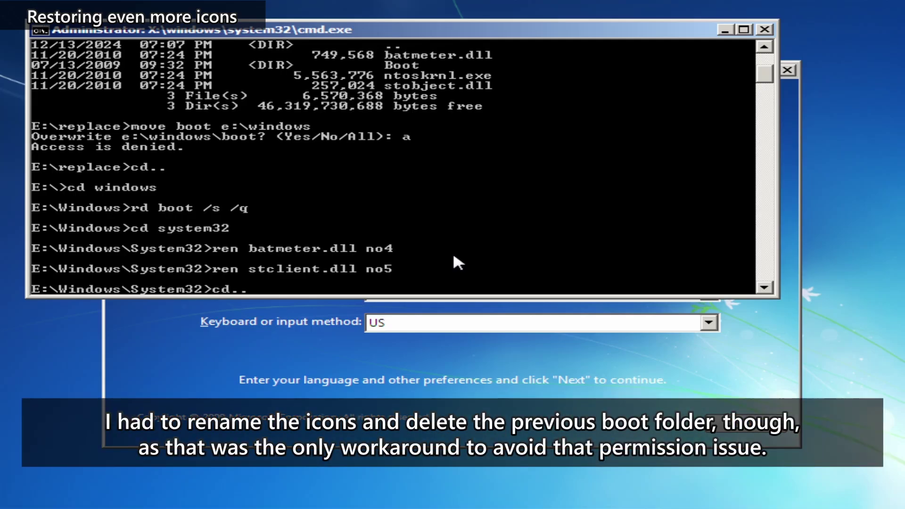
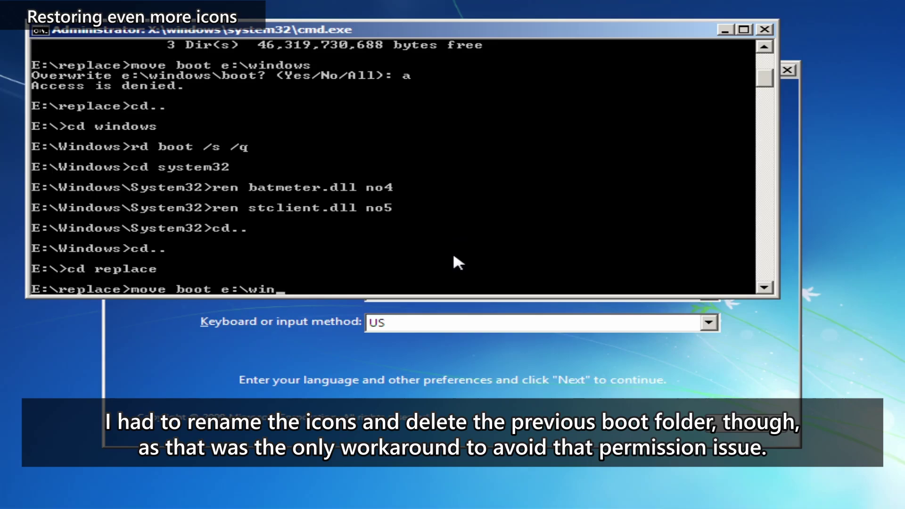
{"action": "type", "text": "dows"}
{"action": "key", "text": "Return"}
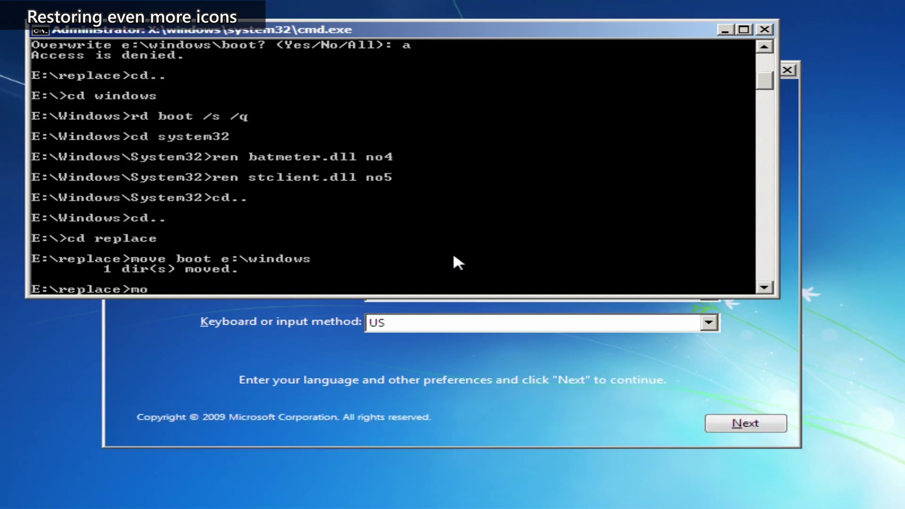
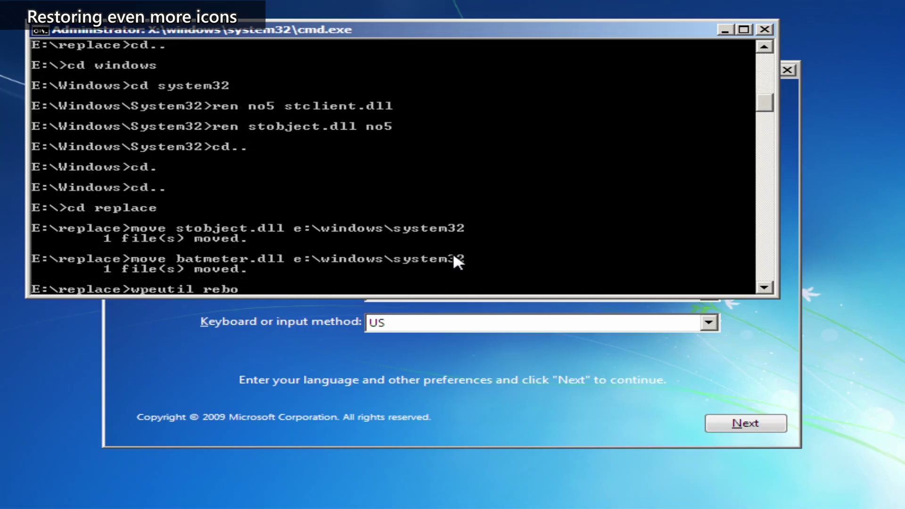
{"action": "type", "text": "ot"}
{"action": "key", "text": "Return"}
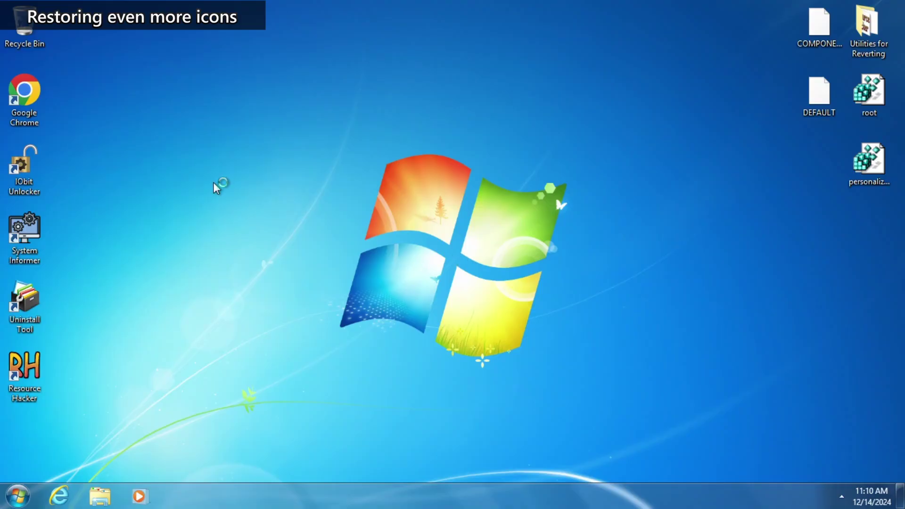
Examine the restored icons in the hidden notification area and the navigation buttons in the Computer window.
{"action": "left_click", "coordinate": [841, 496]}
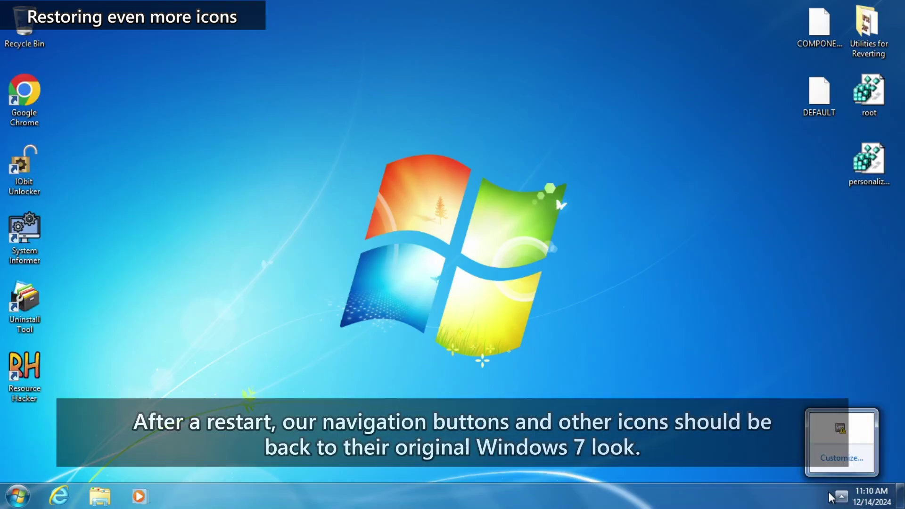
{"action": "left_click", "coordinate": [781, 437]}
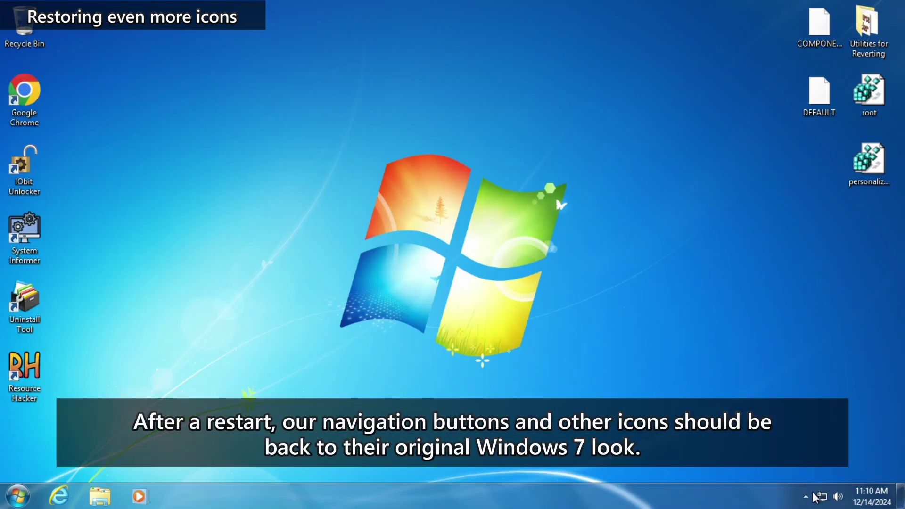
{"action": "left_click", "coordinate": [806, 496]}
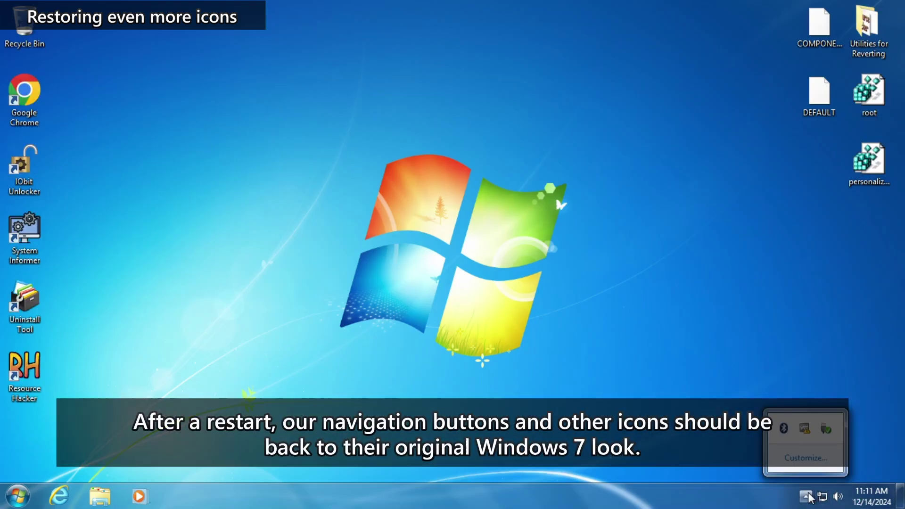
{"action": "left_click", "coordinate": [733, 443]}
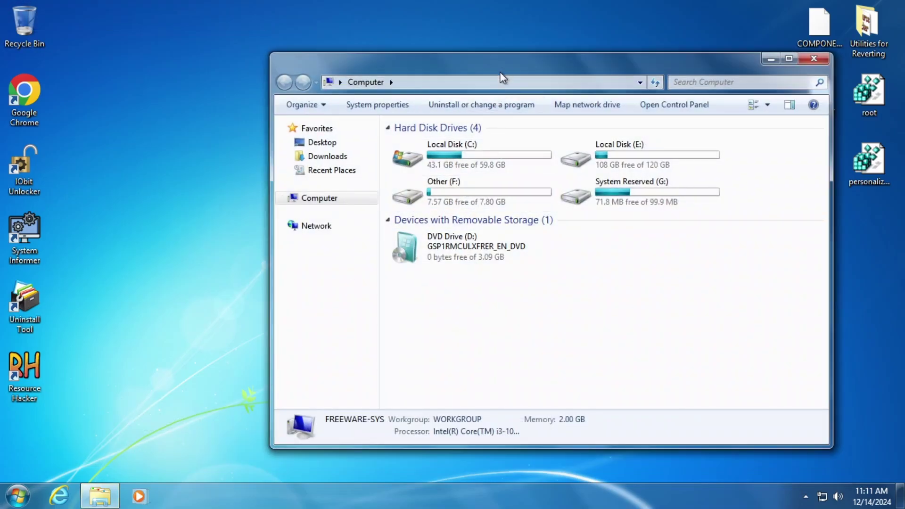
{"action": "left_click_drag", "start_coordinate": [500, 71], "coordinate": [235, 71]}
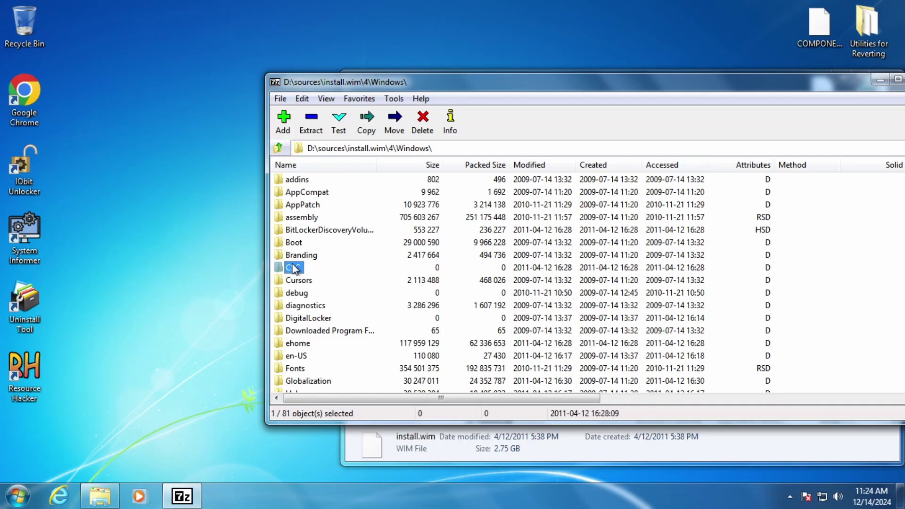
Extract notepad.exe from D:\sources\install.wim\4\Windows to the desktop.
{"action": "key", "text": "n"}
{"action": "left_click_drag", "start_coordinate": [297, 188], "coordinate": [81, 180]}
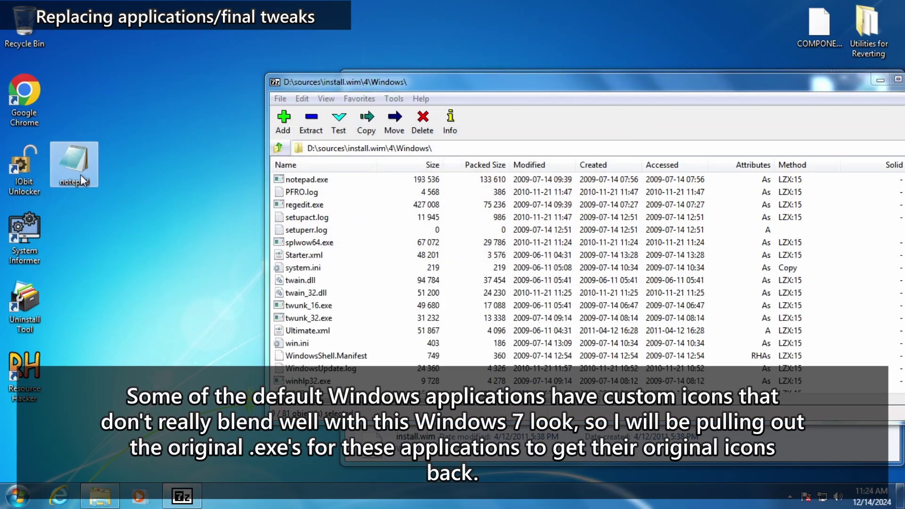
{"action": "left_click", "coordinate": [400, 284]}
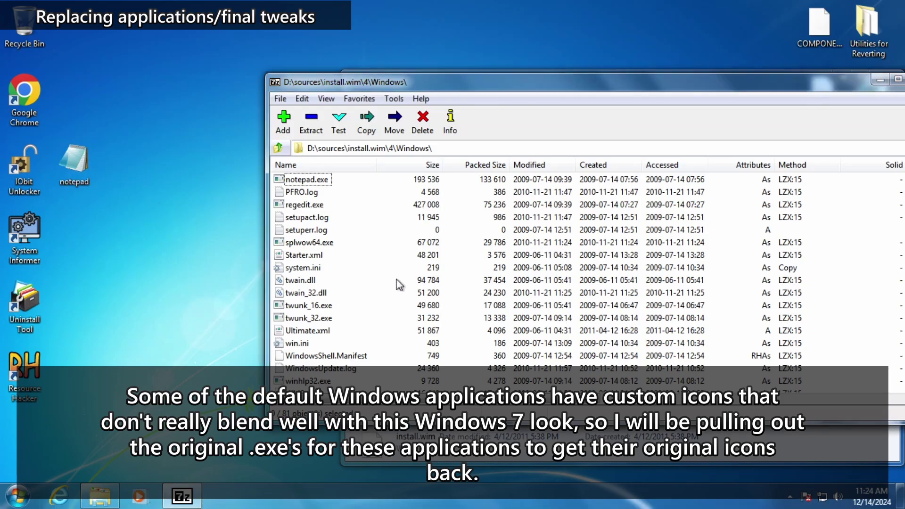
Extract calc.exe and mspaint.exe from the System32 folder of install.wim to the desktop.
{"action": "scroll", "coordinate": [329, 278], "scroll_direction": "up", "scroll_amount": 7}
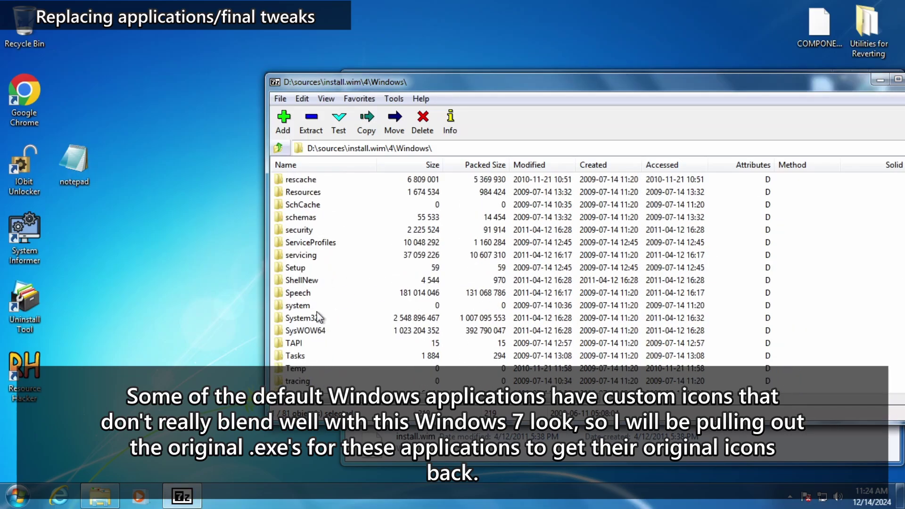
{"action": "double_click", "coordinate": [319, 317]}
{"action": "type", "text": "calc"}
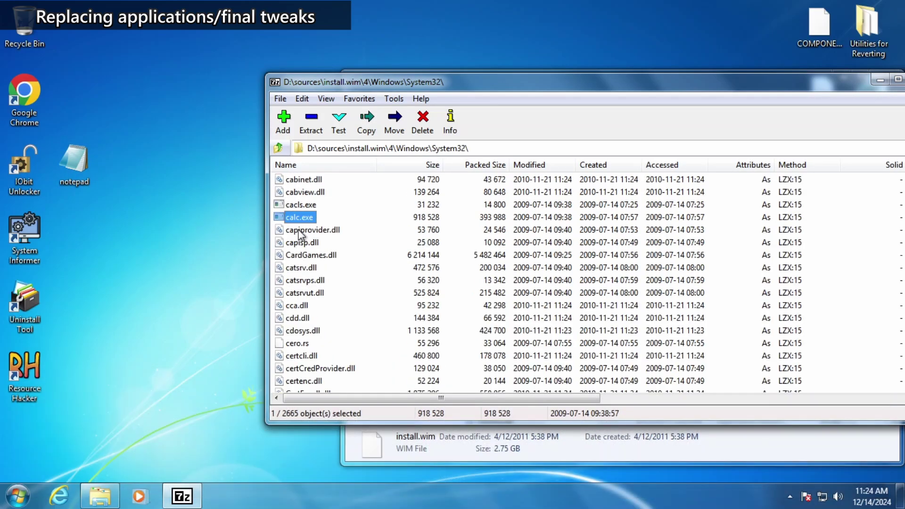
{"action": "left_click_drag", "start_coordinate": [125, 173], "coordinate": [124, 176]}
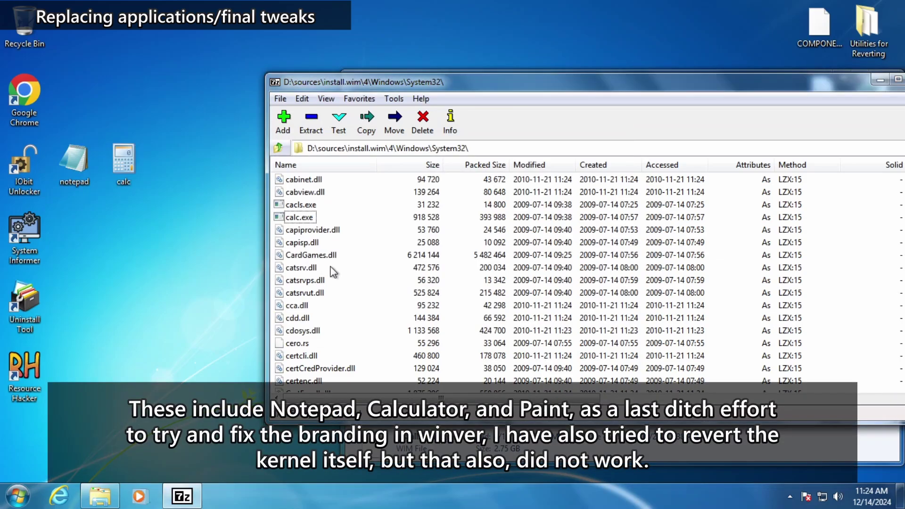
{"action": "type", "text": "paumspaint"}
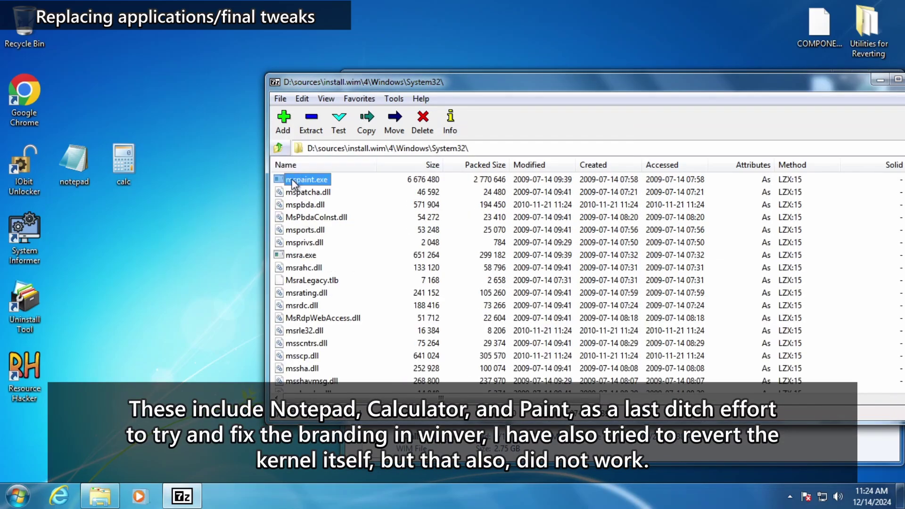
{"action": "left_click_drag", "start_coordinate": [162, 178], "coordinate": [163, 179]}
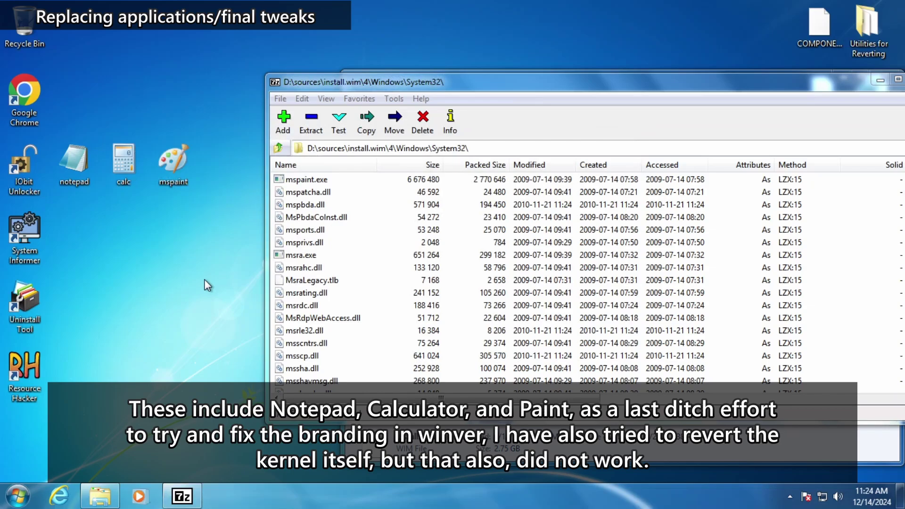
{"action": "key", "text": "super"}
{"action": "left_click", "coordinate": [49, 436]}
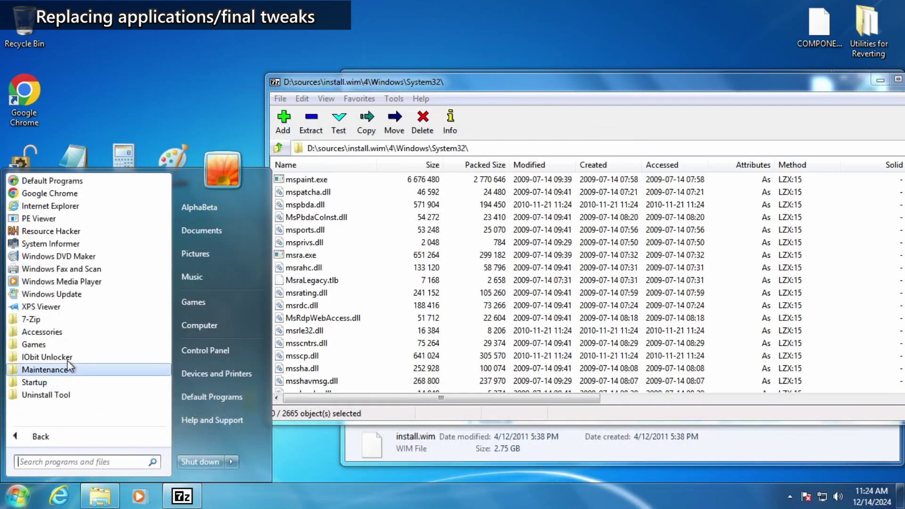
{"action": "key", "text": "Escape"}
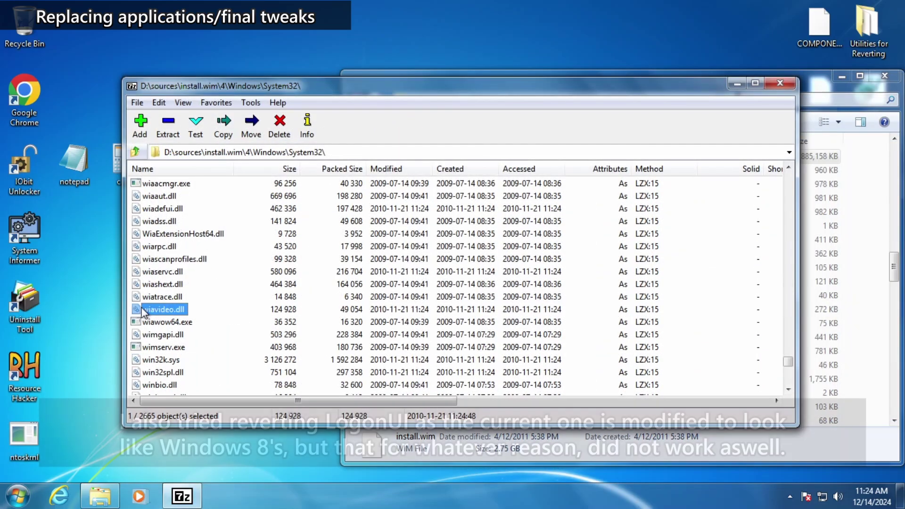
Extract LogonUI.exe and logoncli.dll from the System32 folder of install.wim to the desktop.
{"action": "type", "text": "logonui"}
{"action": "left_click_drag", "start_coordinate": [163, 208], "coordinate": [137, 249]}
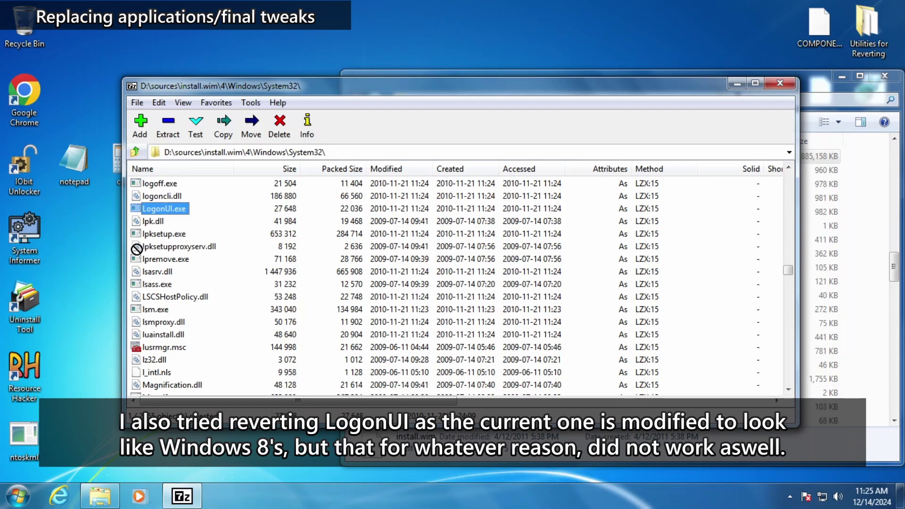
{"action": "left_click_drag", "start_coordinate": [77, 447], "coordinate": [75, 447]}
{"action": "type", "text": "logon"}
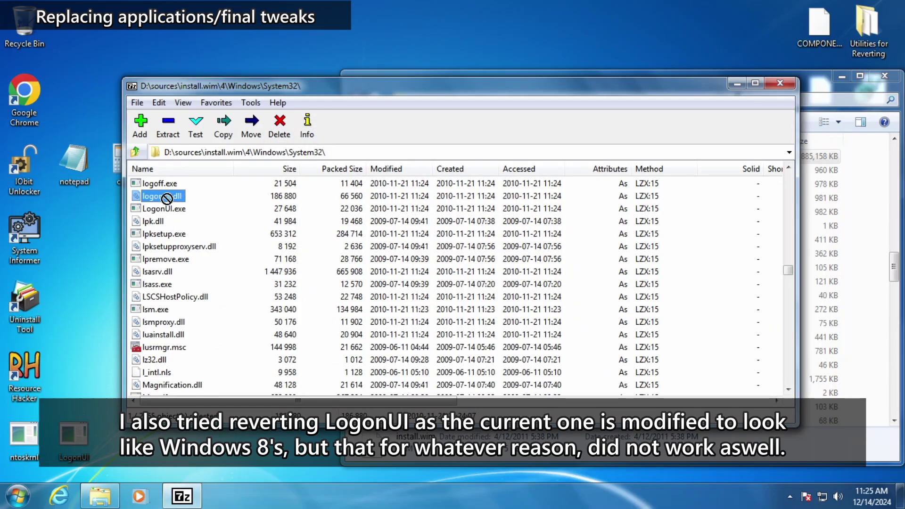
{"action": "left_click_drag", "start_coordinate": [167, 198], "coordinate": [158, 247]}
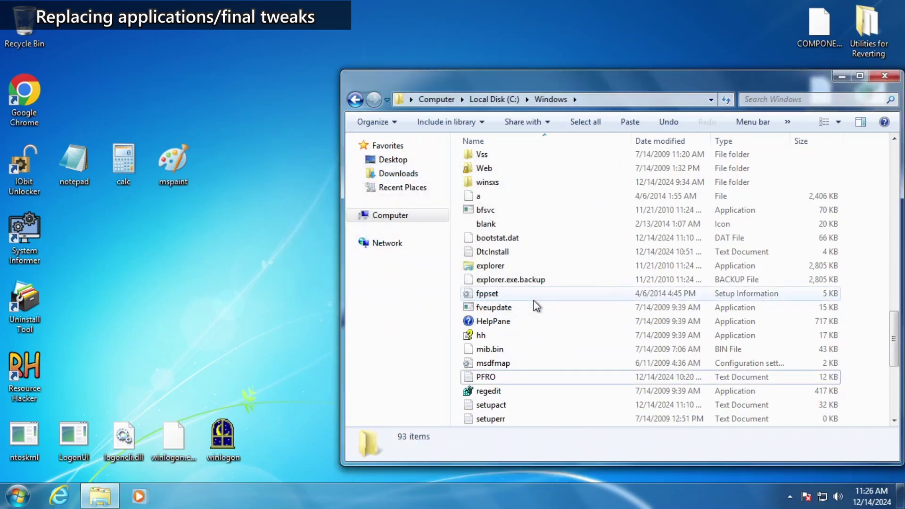
Move the extracted notepad from the desktop into C:\Windows, and run notepad to check it.
{"action": "left_click_drag", "start_coordinate": [74, 160], "coordinate": [836, 311]}
{"action": "key", "text": "super"}
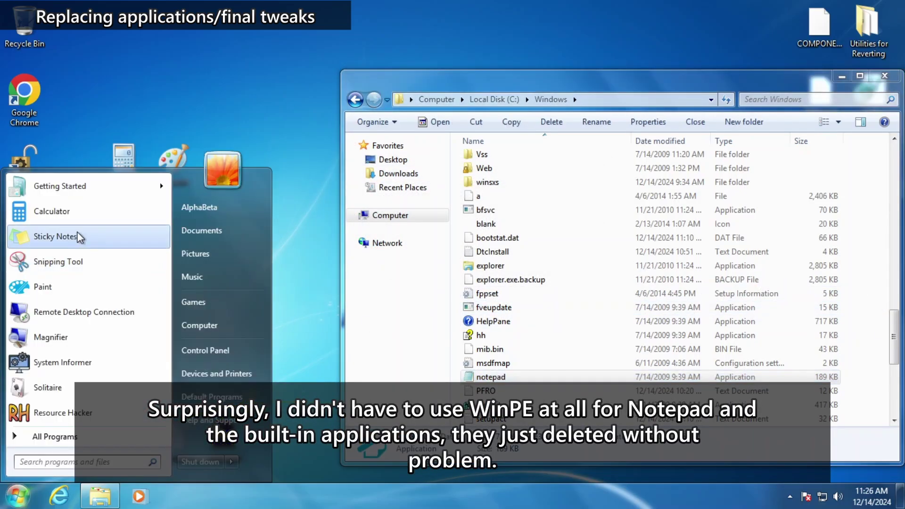
{"action": "key", "text": "super+r"}
{"action": "type", "text": "notepad"}
{"action": "key", "text": "Return"}
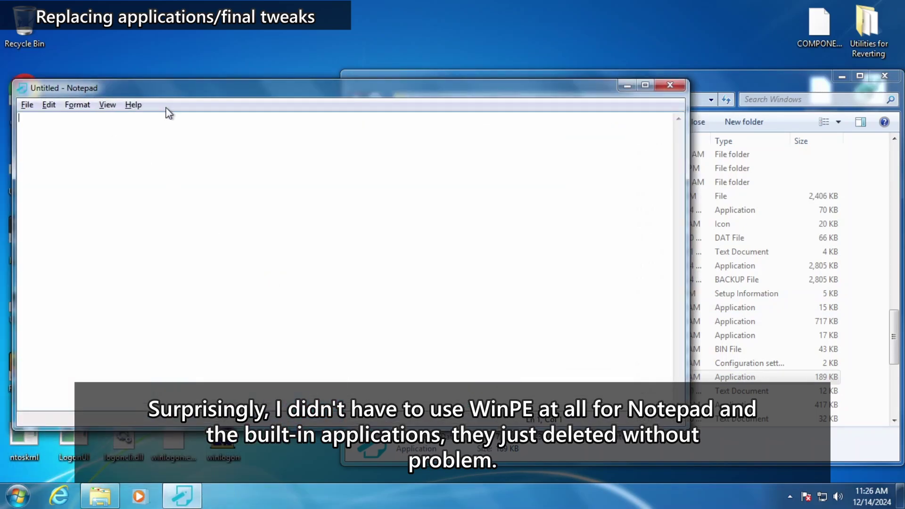
{"action": "key", "text": "alt+F4"}
Paste notepad into C:\Windows\System32, and run notepad again to check the replacement.
{"action": "double_click", "coordinate": [495, 172]}
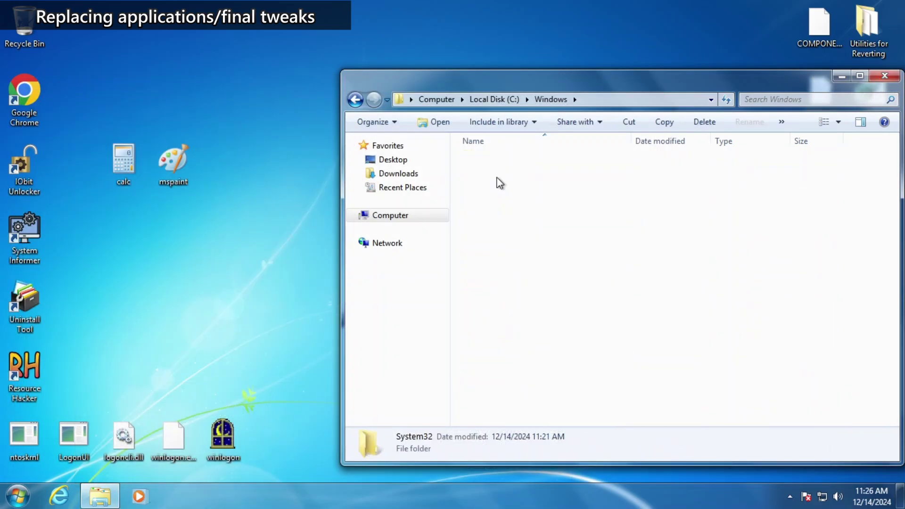
{"action": "key", "text": "ctrl+v"}
{"action": "key", "text": "super+r"}
{"action": "type", "text": "notepad"}
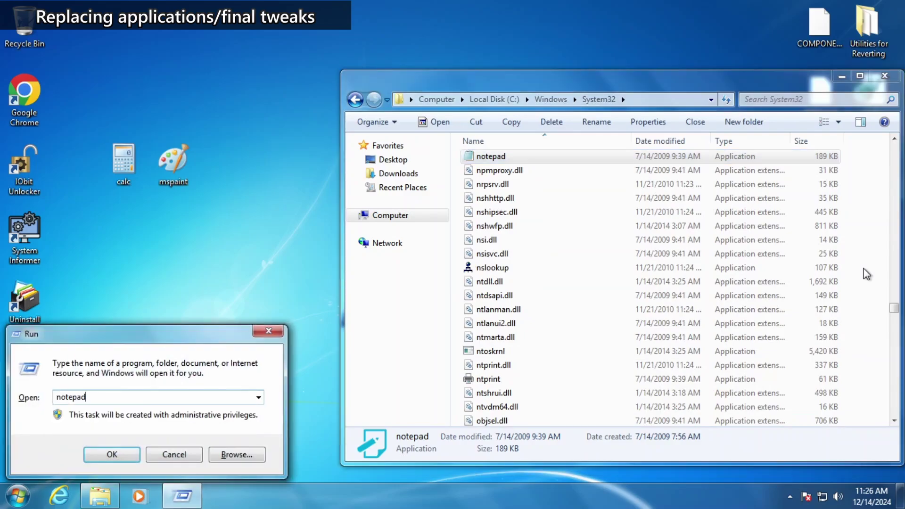
{"action": "key", "text": "Return"}
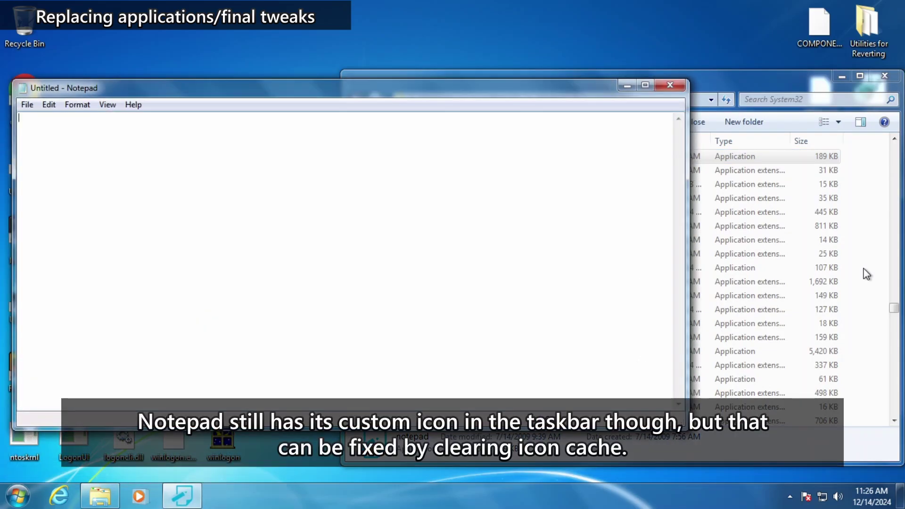
{"action": "key", "text": "alt+F4"}
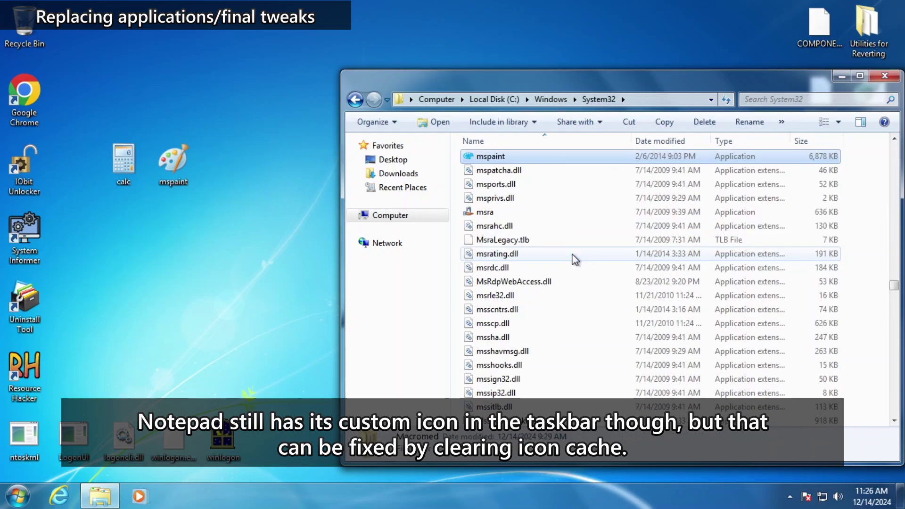
Replace mspaint and calc in C:\Windows\System32 with the extracted copies from the desktop.
{"action": "key", "text": "Delete"}
{"action": "key", "text": "Return"}
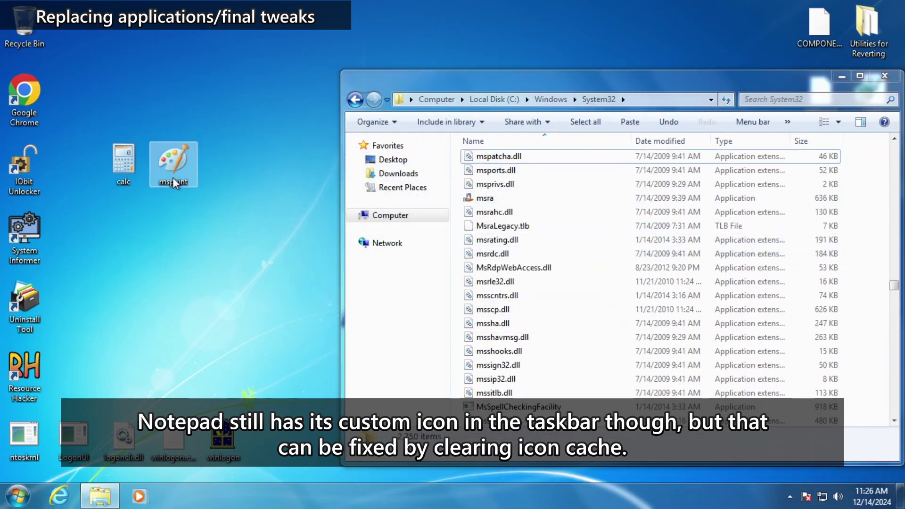
{"action": "left_click_drag", "start_coordinate": [174, 183], "coordinate": [828, 245]}
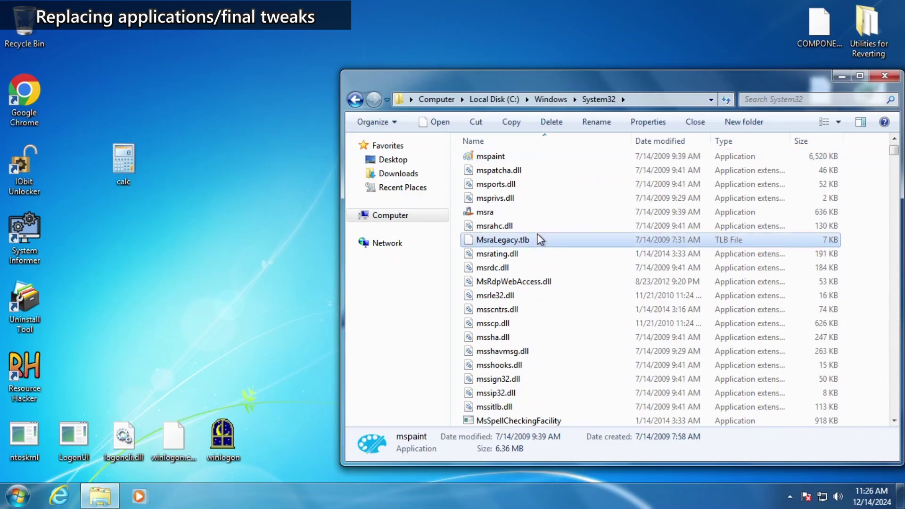
{"action": "type", "text": "calc"}
{"action": "key", "text": "Delete"}
{"action": "key", "text": "Return"}
{"action": "left_click_drag", "start_coordinate": [123, 162], "coordinate": [843, 243]}
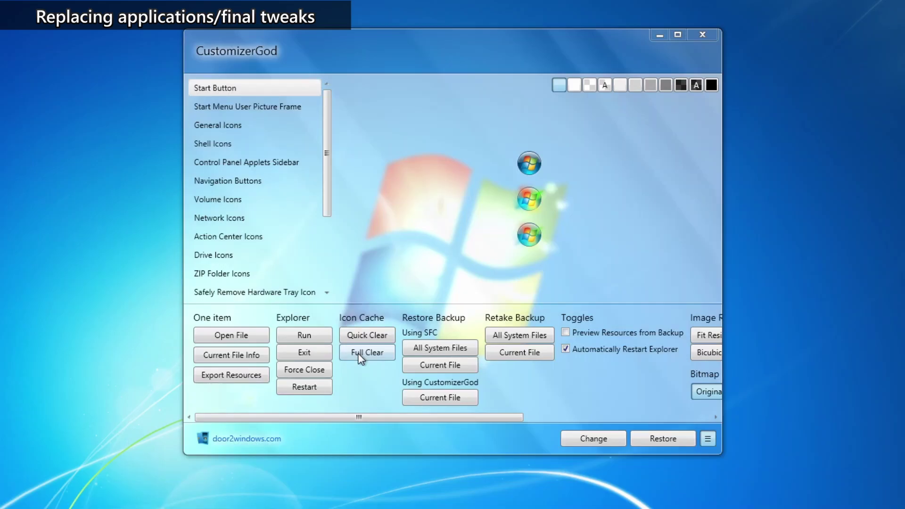
Fully clear the icon cache with CustomizerGod, and close the program.
{"action": "left_click", "coordinate": [367, 352]}
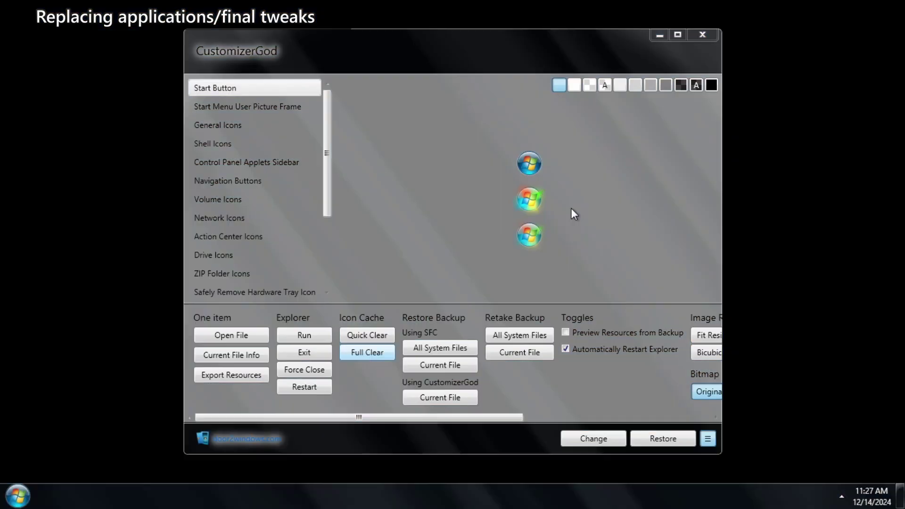
{"action": "left_click", "coordinate": [709, 38]}
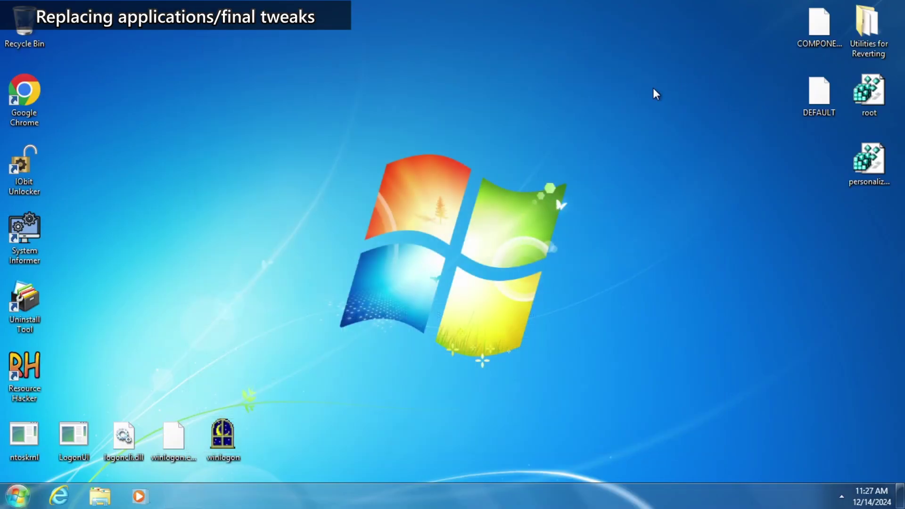
Run notepad, calc and mspaint to check their windows and taskbar icons, and close all three.
{"action": "key", "text": "super"}
{"action": "key", "text": "super+r"}
{"action": "type", "text": "no"}
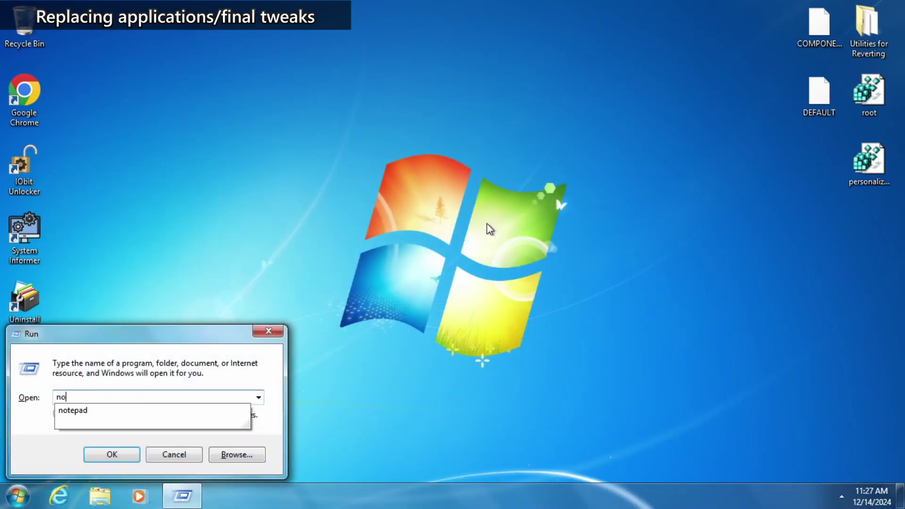
{"action": "type", "text": "tepad"}
{"action": "key", "text": "Return"}
{"action": "key", "text": "super+r"}
{"action": "type", "text": "cal"}
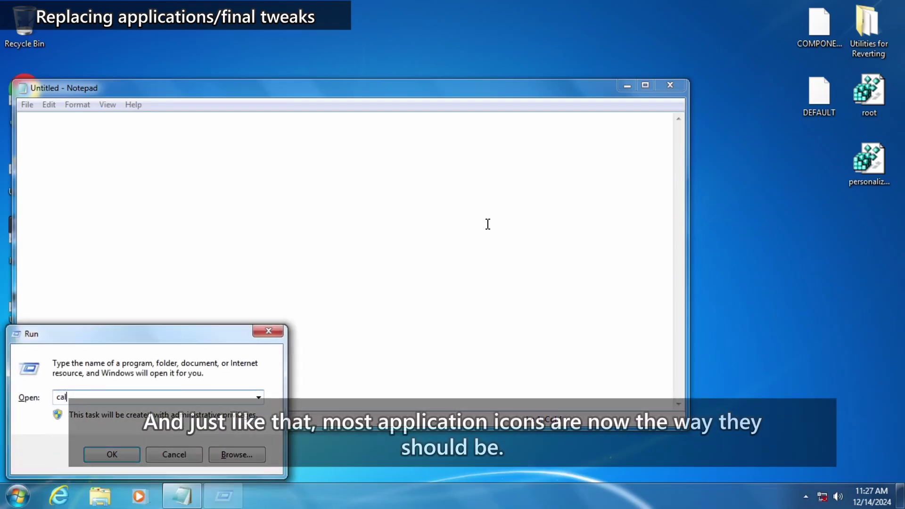
{"action": "type", "text": "c"}
{"action": "key", "text": "Return"}
{"action": "key", "text": "super+r"}
{"action": "type", "text": "m"}
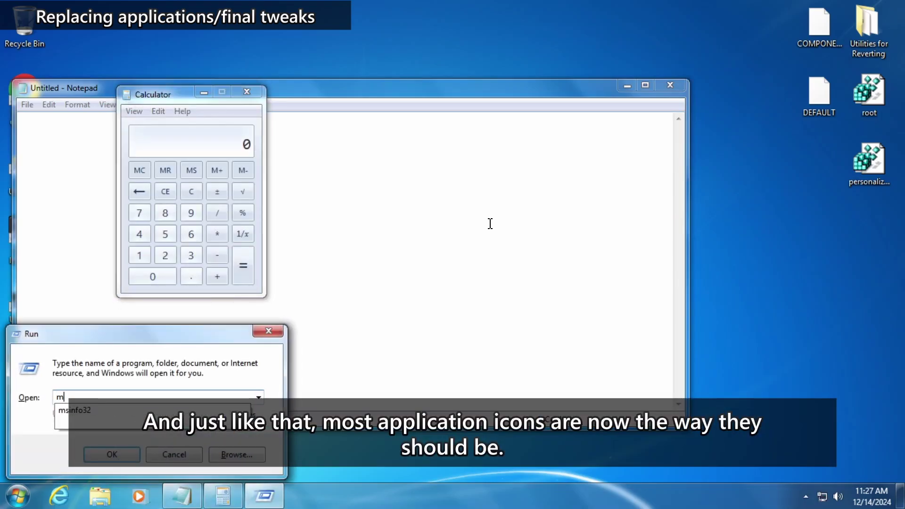
{"action": "type", "text": "spaint"}
{"action": "key", "text": "Return"}
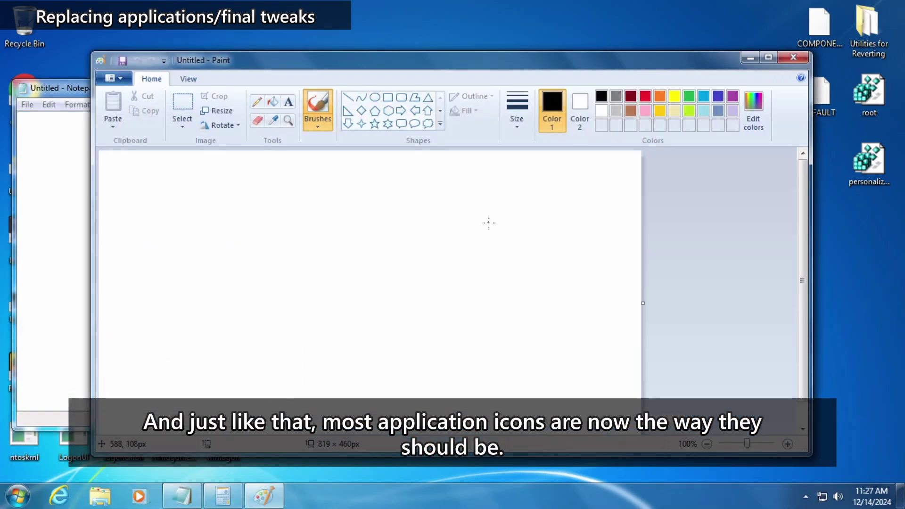
{"action": "key", "text": "alt+F4"}
{"action": "key", "text": "alt+F4"}
{"action": "key", "text": "alt+F4"}
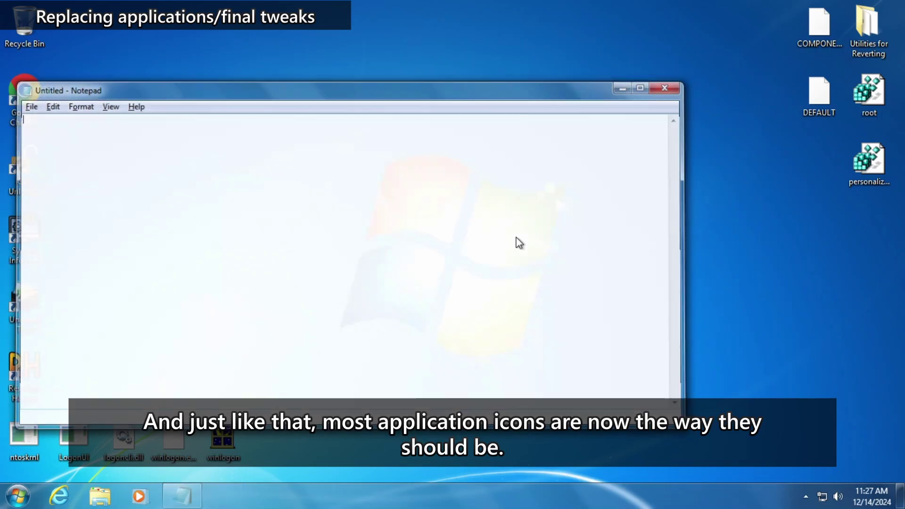
Examine the program icons in the full program list and its Accessories folder.
{"action": "key", "text": "super"}
{"action": "left_click", "coordinate": [53, 436]}
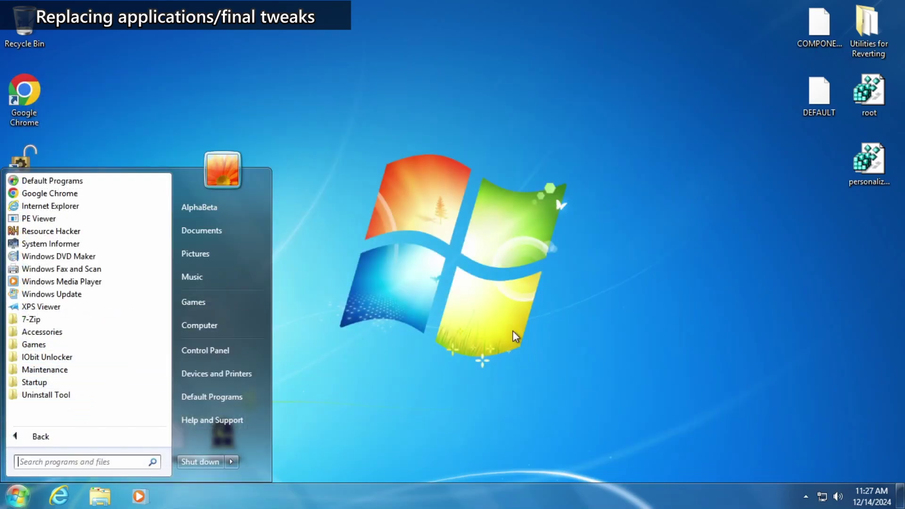
{"action": "left_click_drag", "start_coordinate": [37, 344], "coordinate": [30, 340]}
{"action": "left_click", "coordinate": [40, 332]}
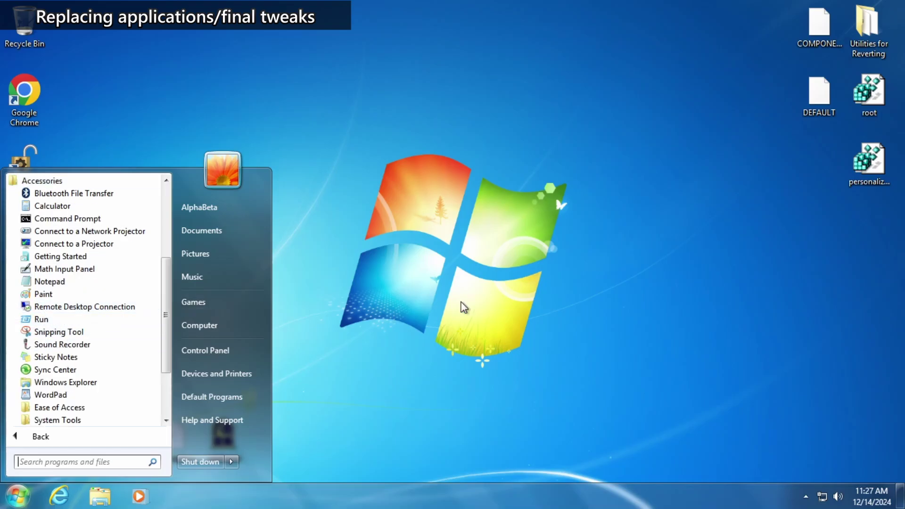
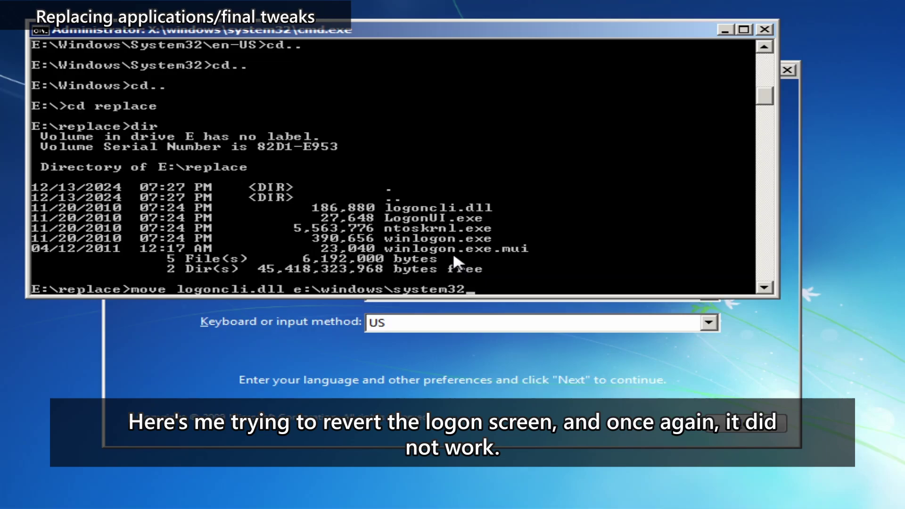
Move logoncli.dll and LogonUI.exe from E:\replace to e:\windows\system32 in the WinPE command prompt.
{"action": "key", "text": "Return"}
{"action": "type", "text": "e LogonUI.exe"}
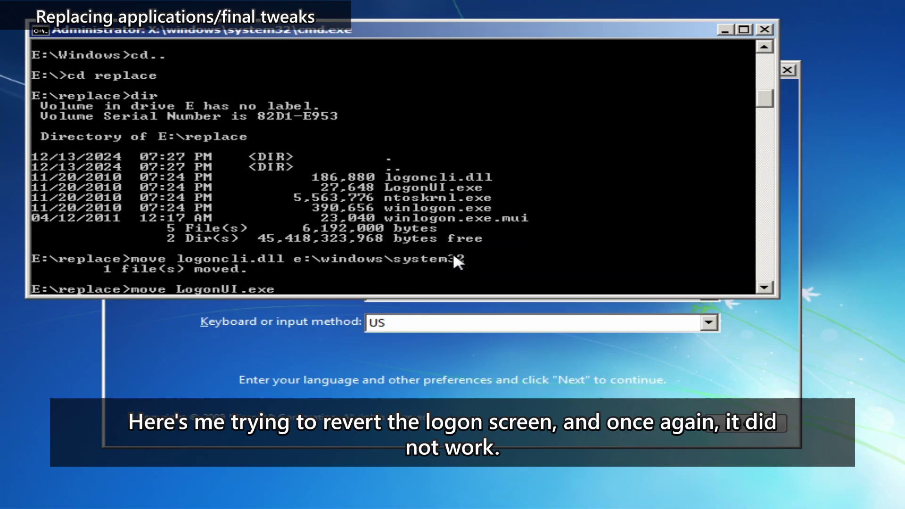
{"action": "type", "text": " e:\\windows\\syst"}
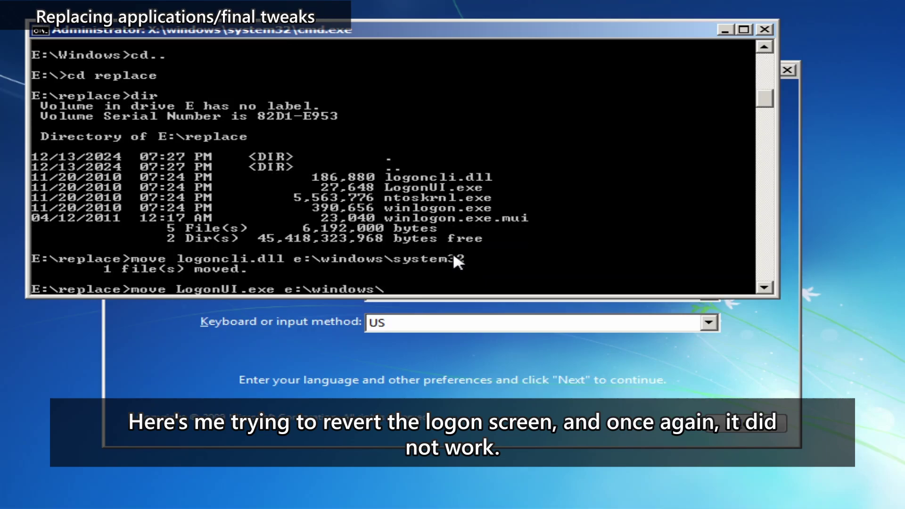
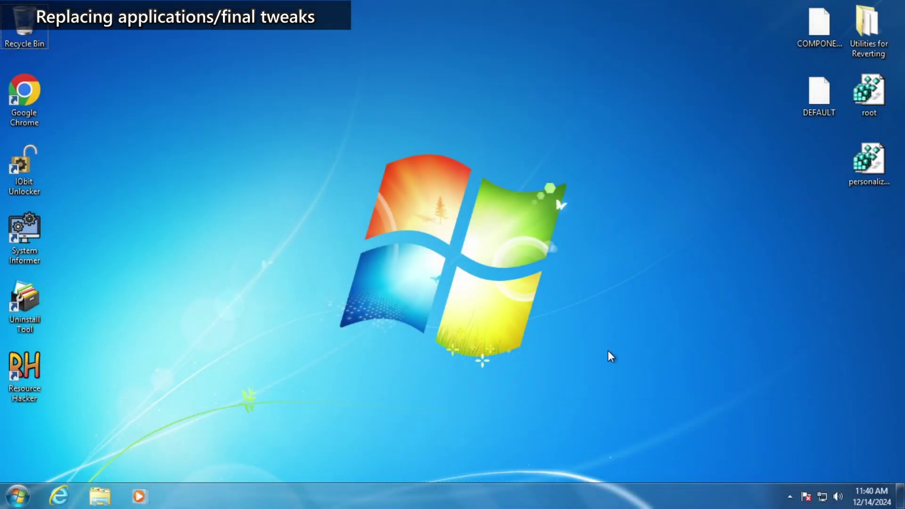
Run a system file scan with sfc /scannow in an administrator command prompt.
{"action": "key", "text": "super+r"}
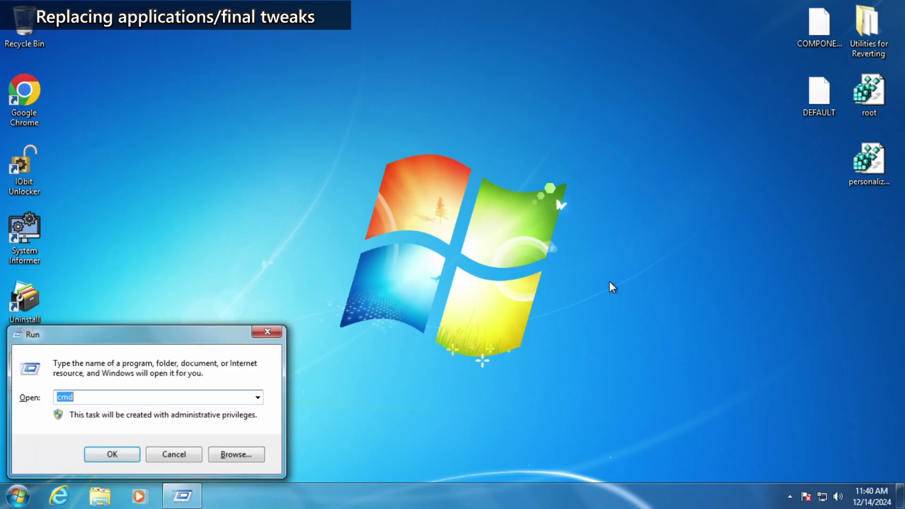
{"action": "key", "text": "Return"}
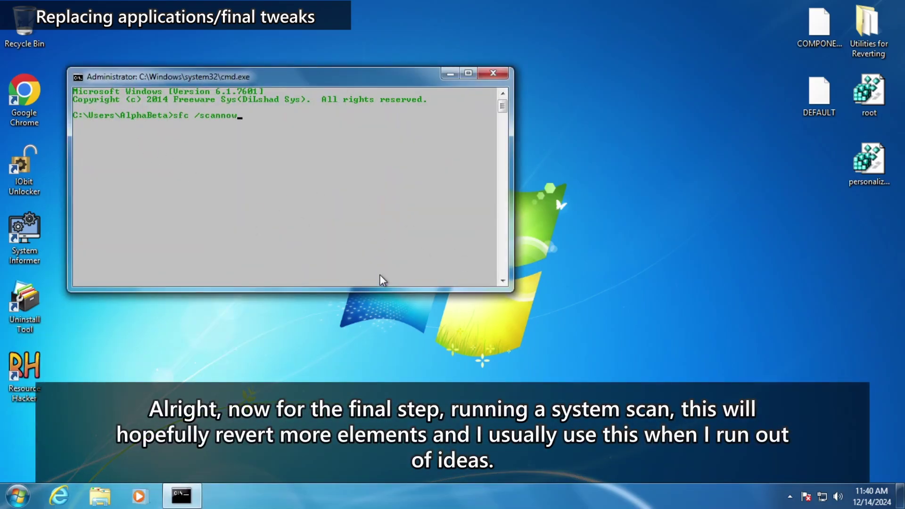
{"action": "key", "text": "Return"}
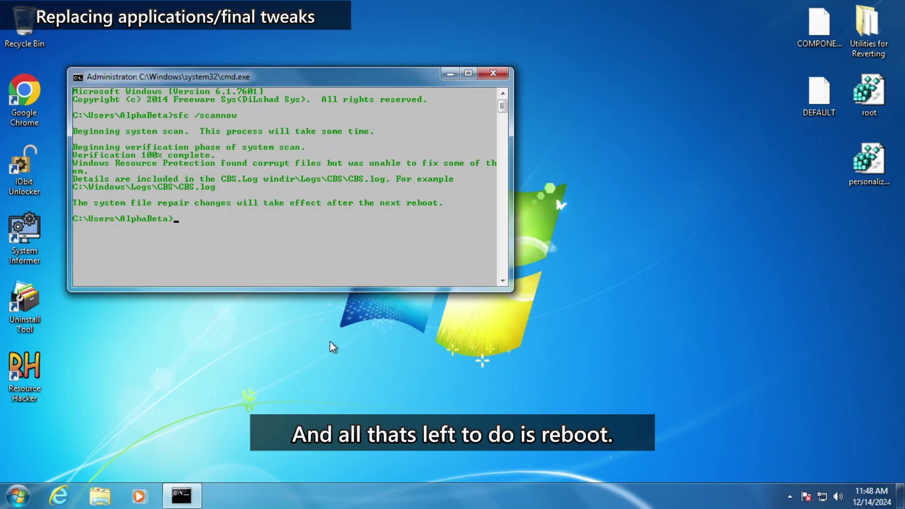
Restart the computer to apply the system file repairs.
{"action": "left_click", "coordinate": [19, 496]}
{"action": "left_click", "coordinate": [231, 462]}
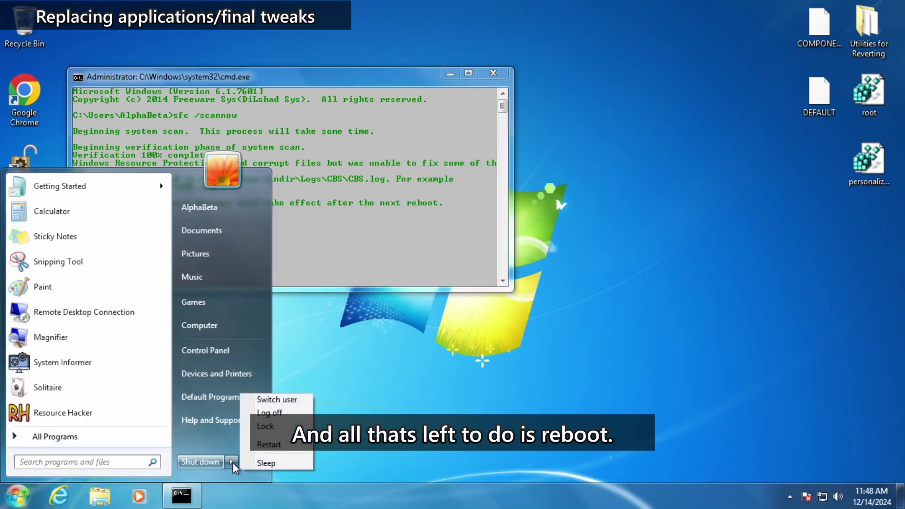
{"action": "left_click", "coordinate": [281, 447]}
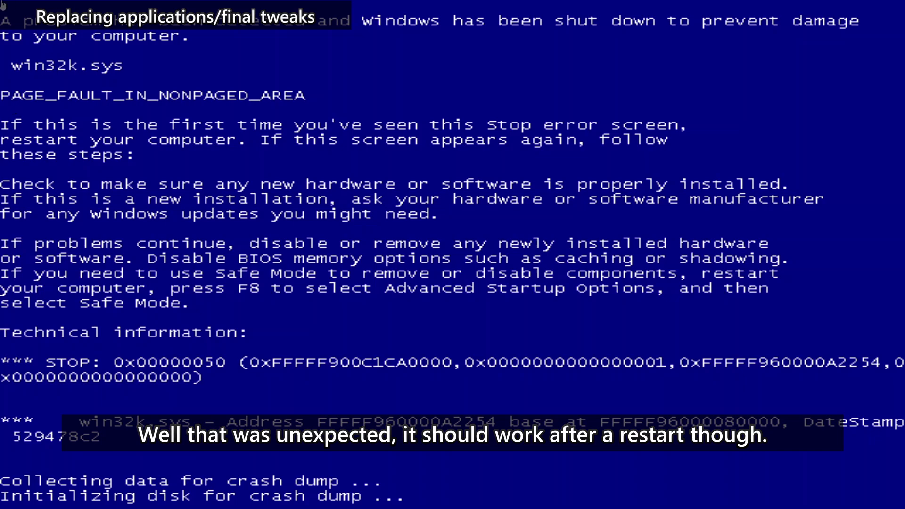
{"action": "mouse_move", "coordinate": [226, 4]}
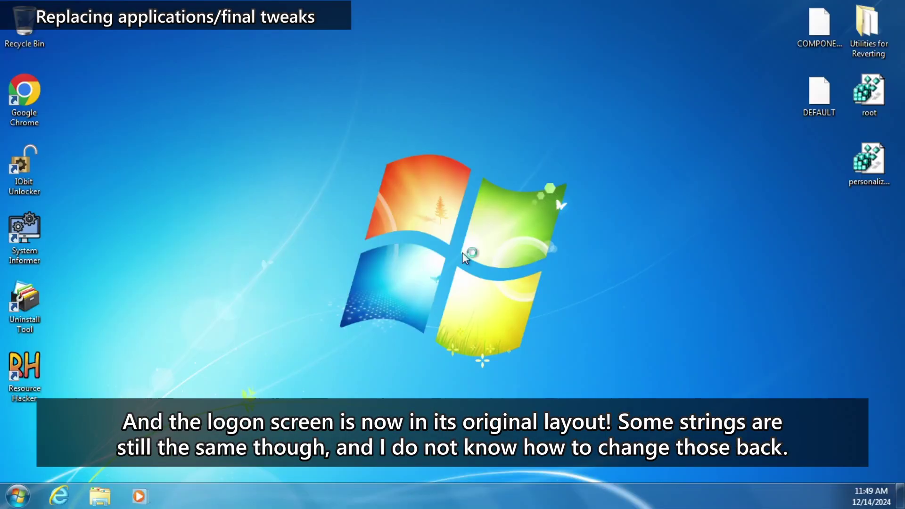
Run winver, and move the About Windows dialog to the middle of the screen to examine the version details.
{"action": "left_click_drag", "start_coordinate": [272, 172], "coordinate": [542, 396]}
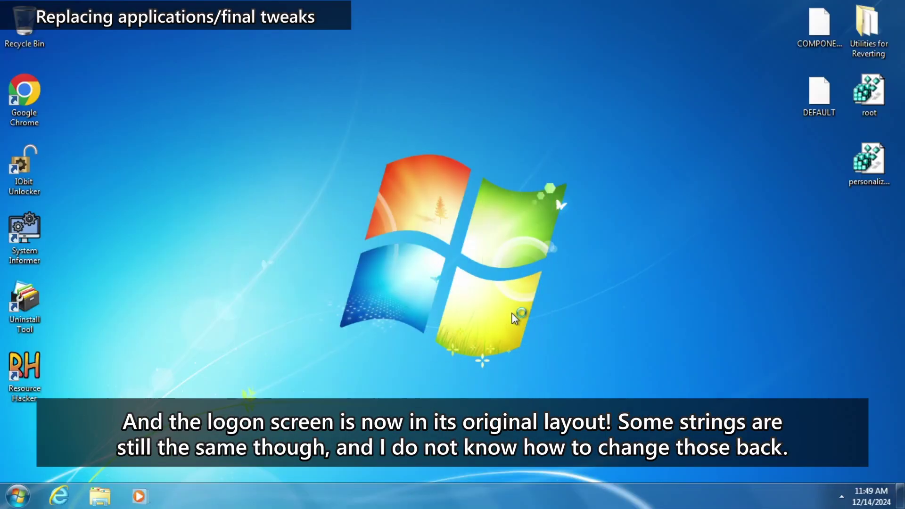
{"action": "key", "text": "super+r"}
{"action": "type", "text": "winver"}
{"action": "key", "text": "Return"}
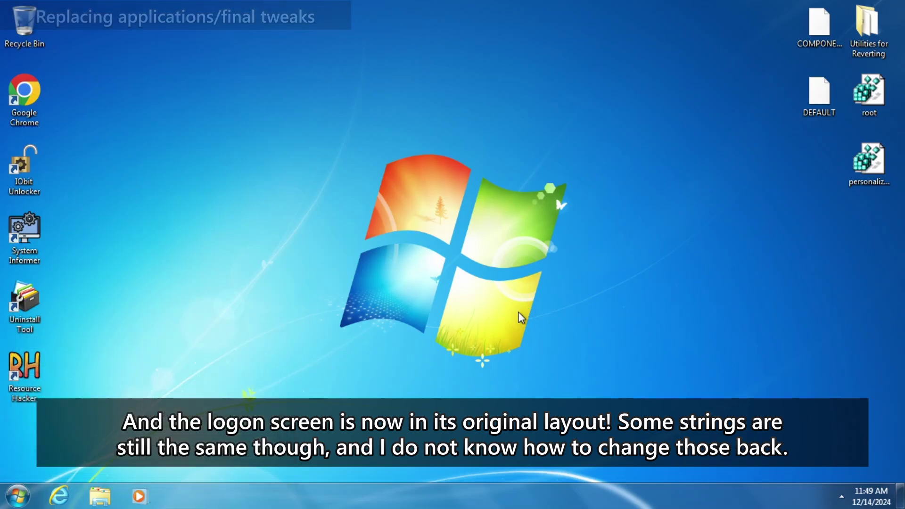
{"action": "left_click_drag", "start_coordinate": [161, 35], "coordinate": [430, 114]}
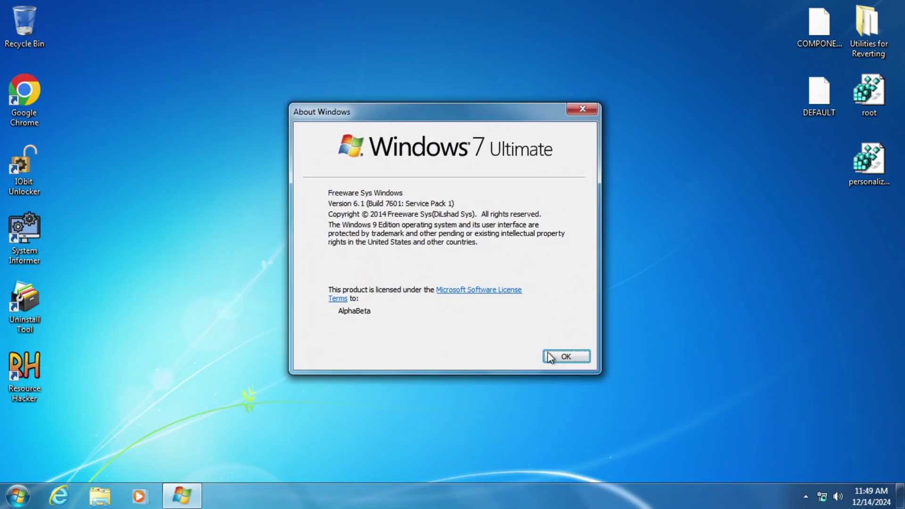